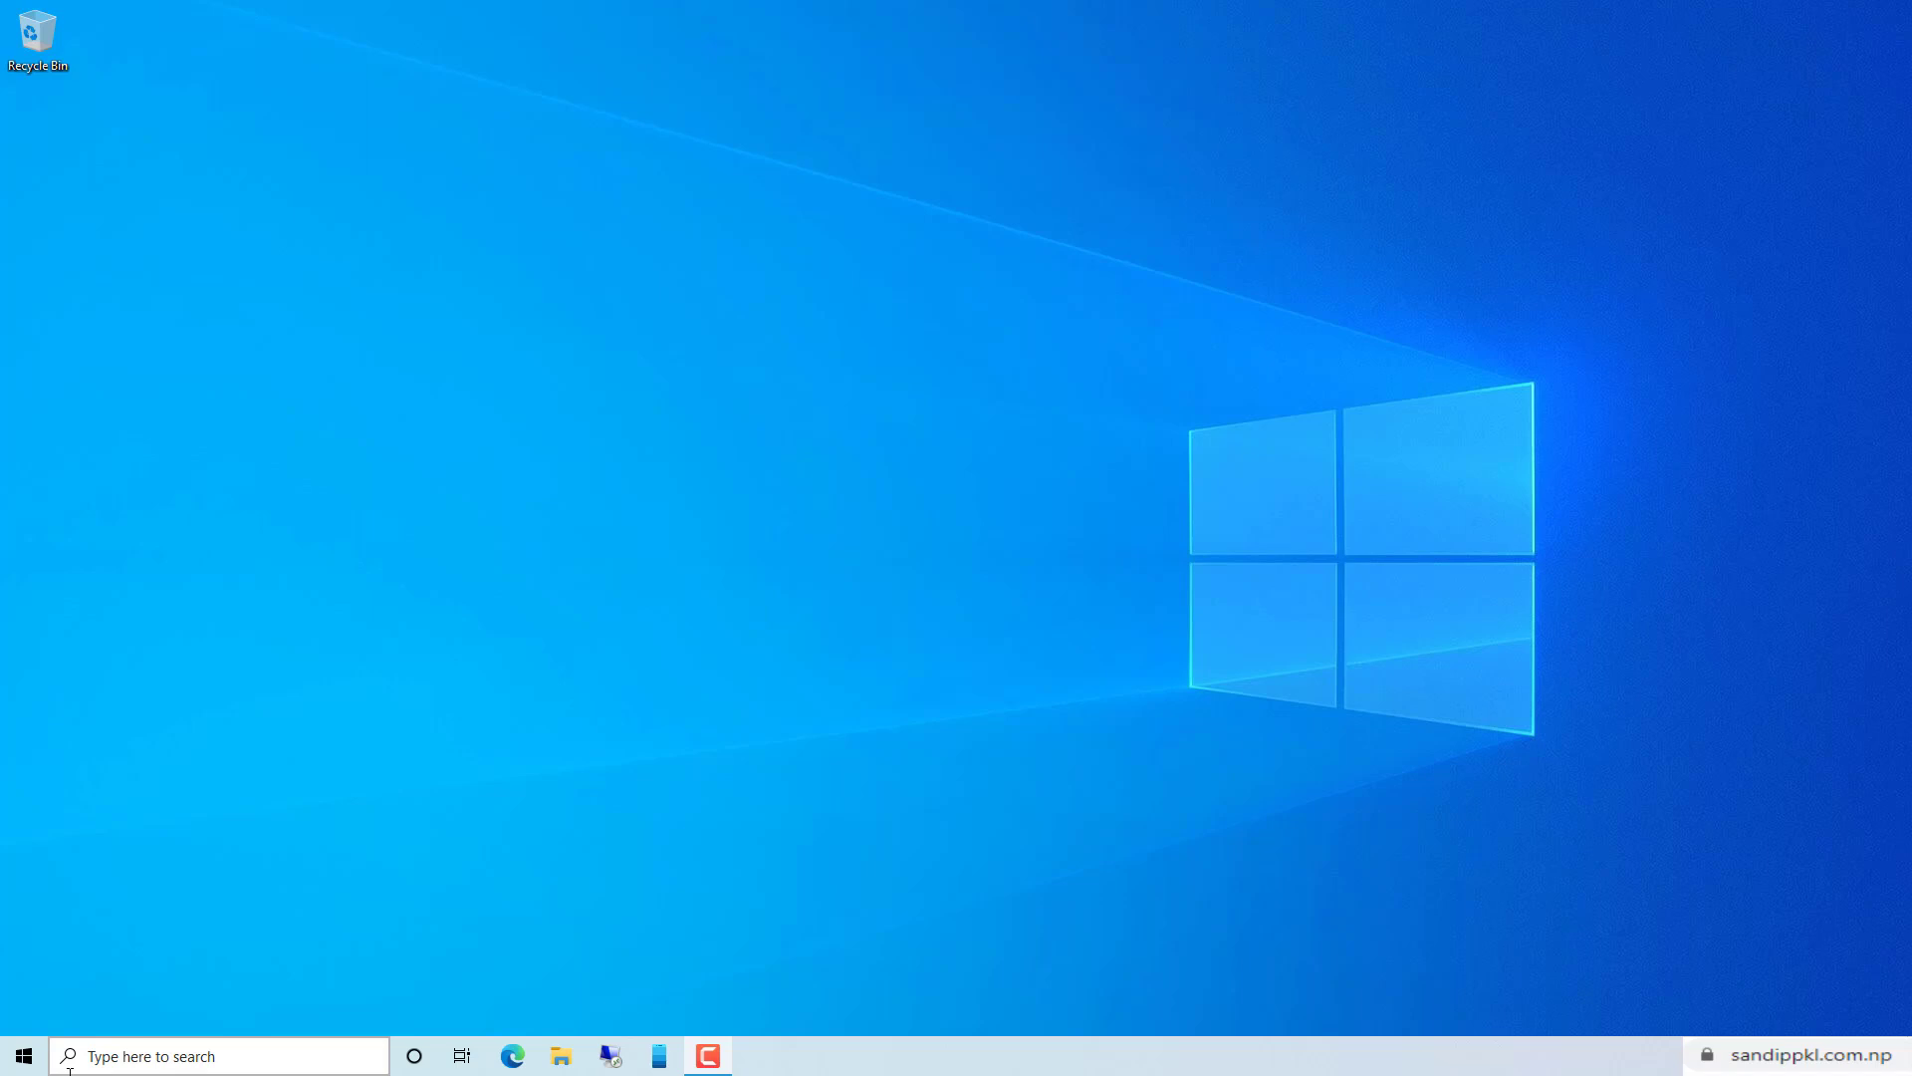
- Launch Microsoft Teams from the Start menu and position its window on the right
left_click(22, 1051)
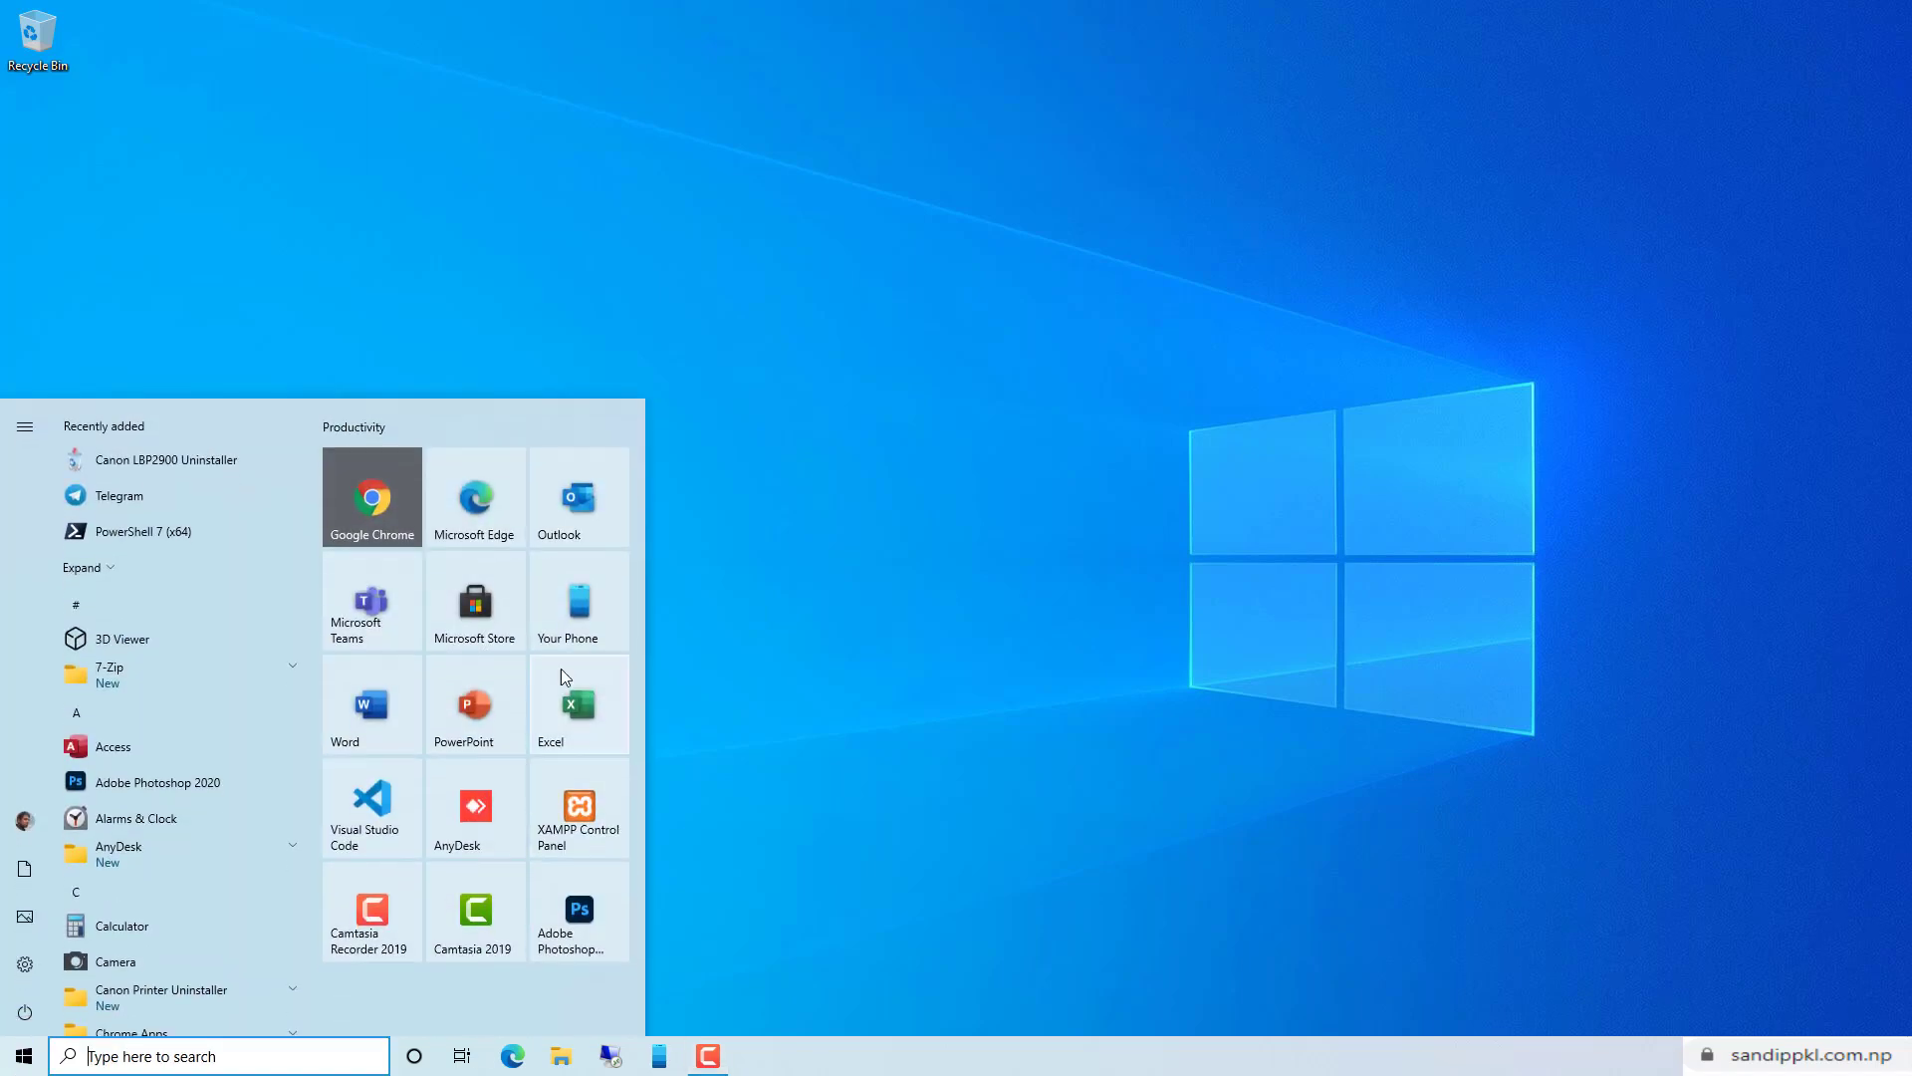
left_click(351, 617)
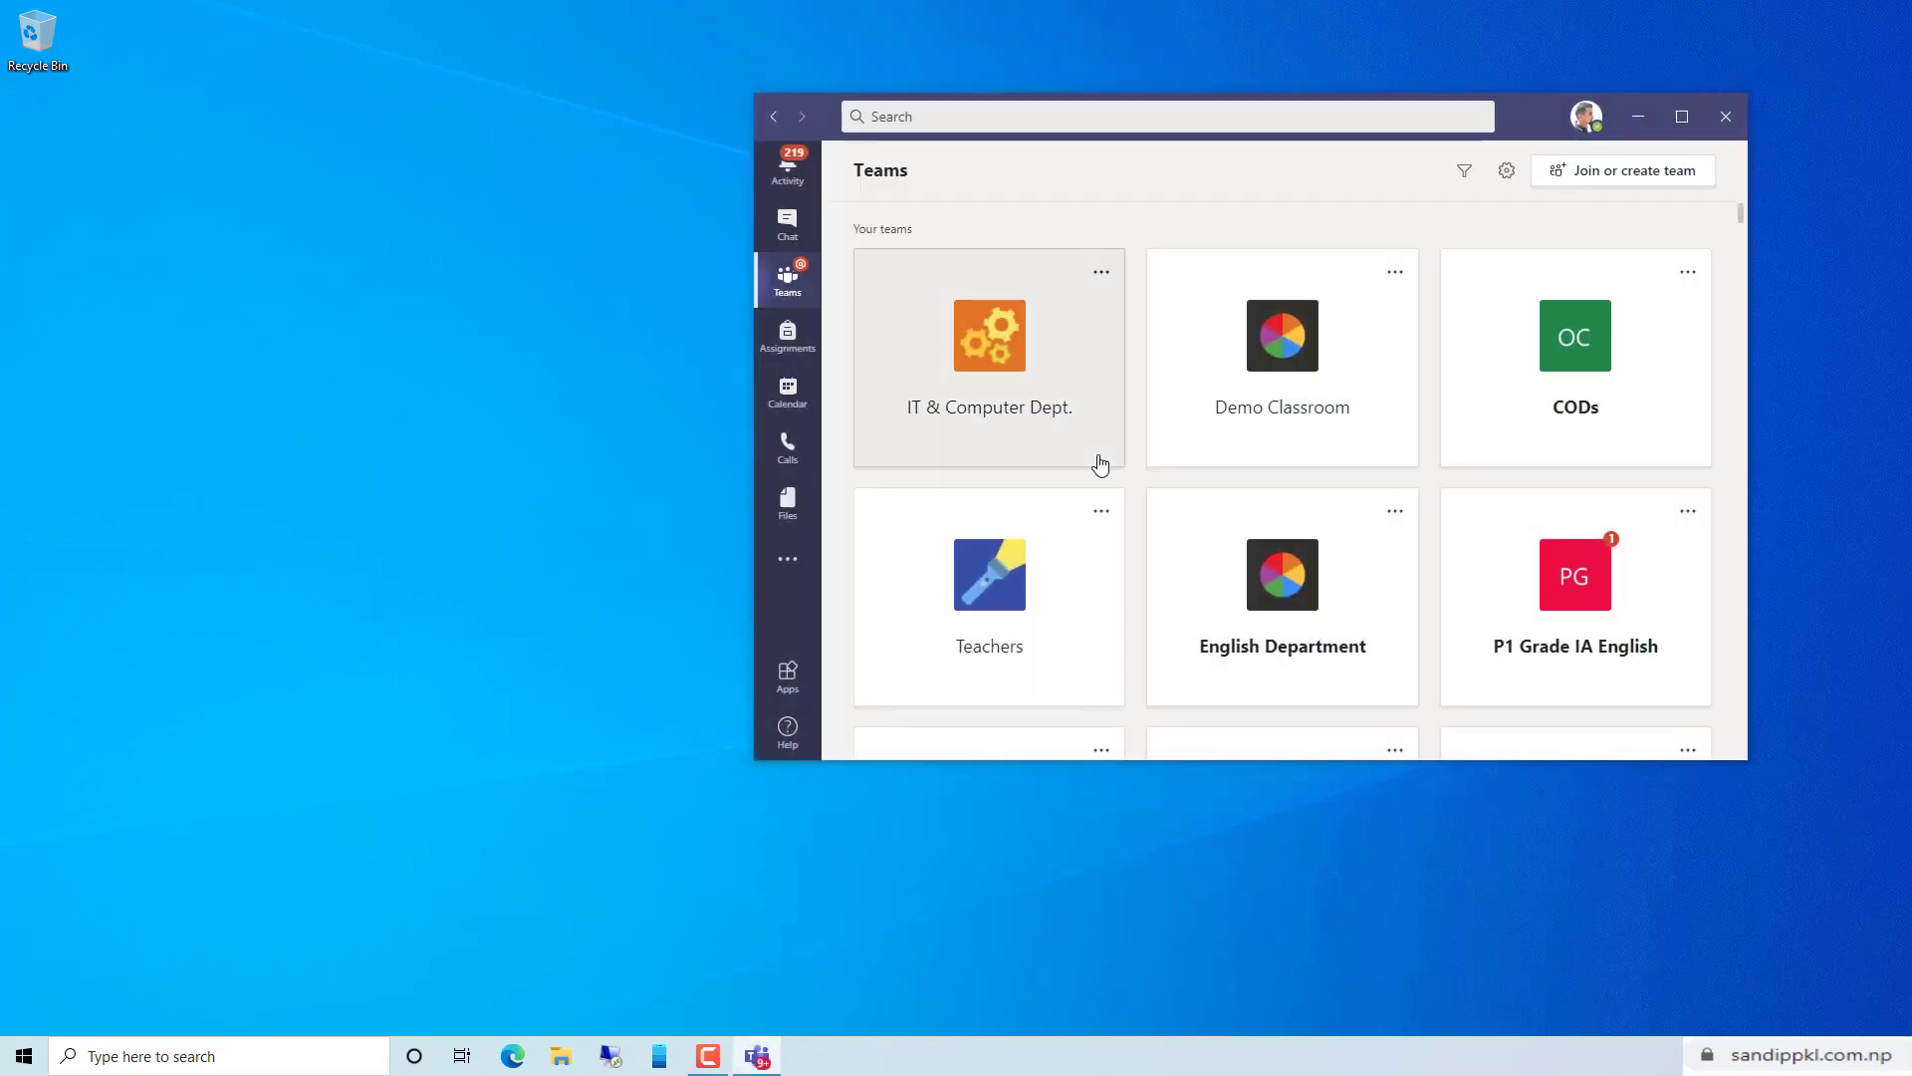
left_click_drag(1524, 128, 1558, 132)
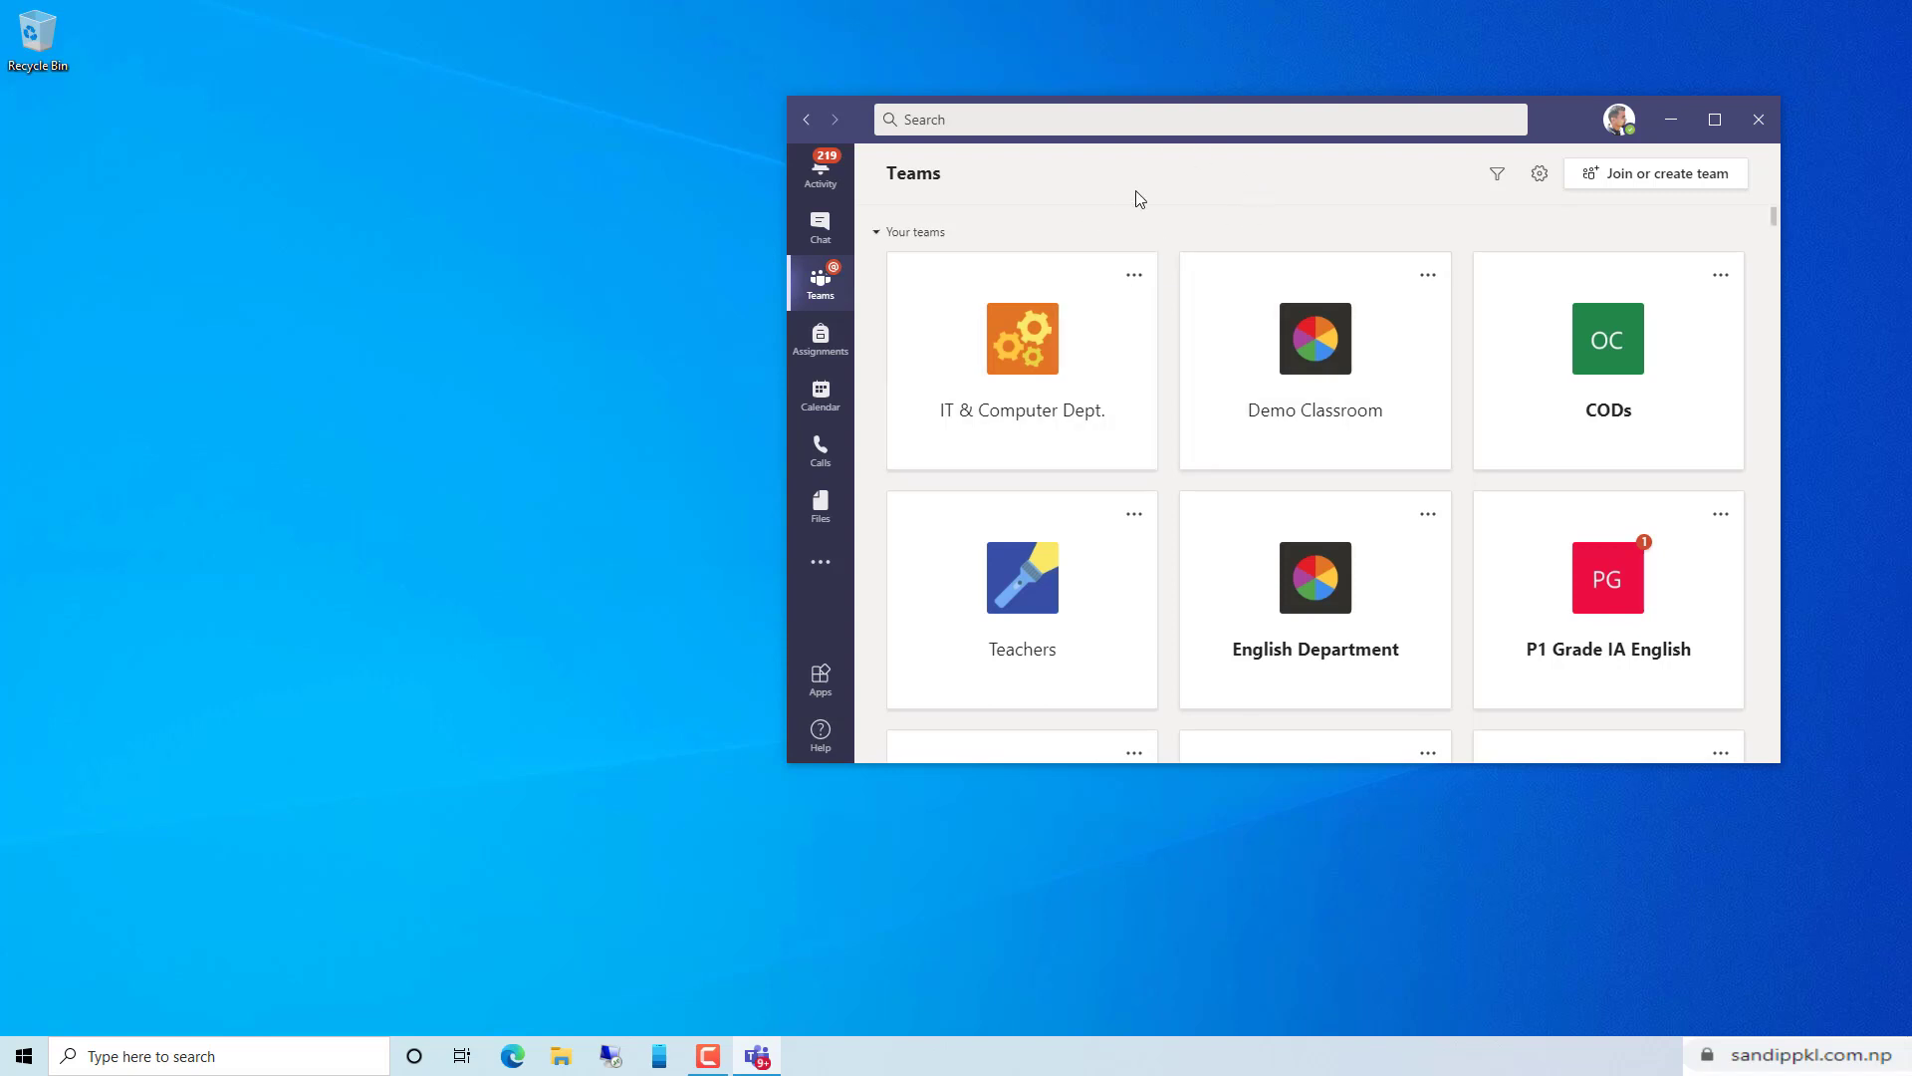
- Launch Chrome from Start, move it left, and go to edtecinfo.com
left_click(37, 1064)
left_click(367, 519)
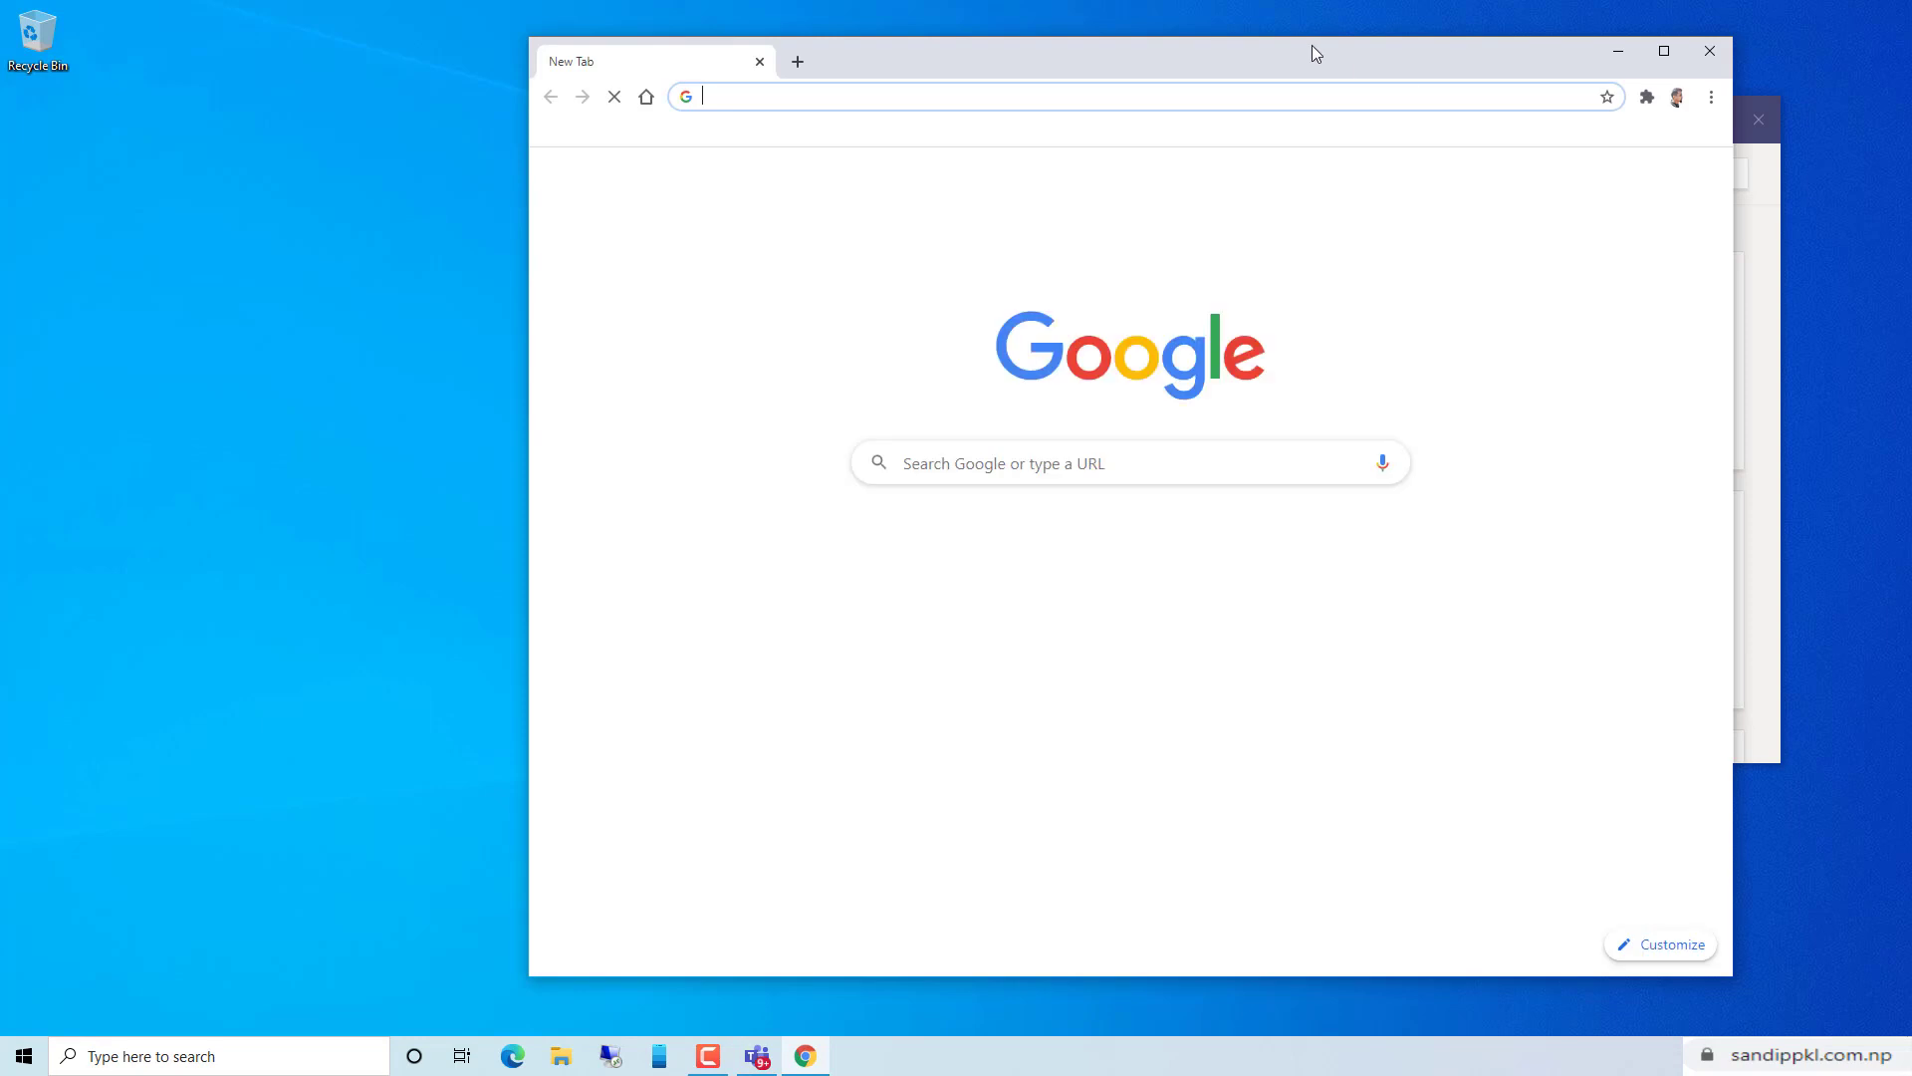
left_click_drag(1311, 47, 842, 47)
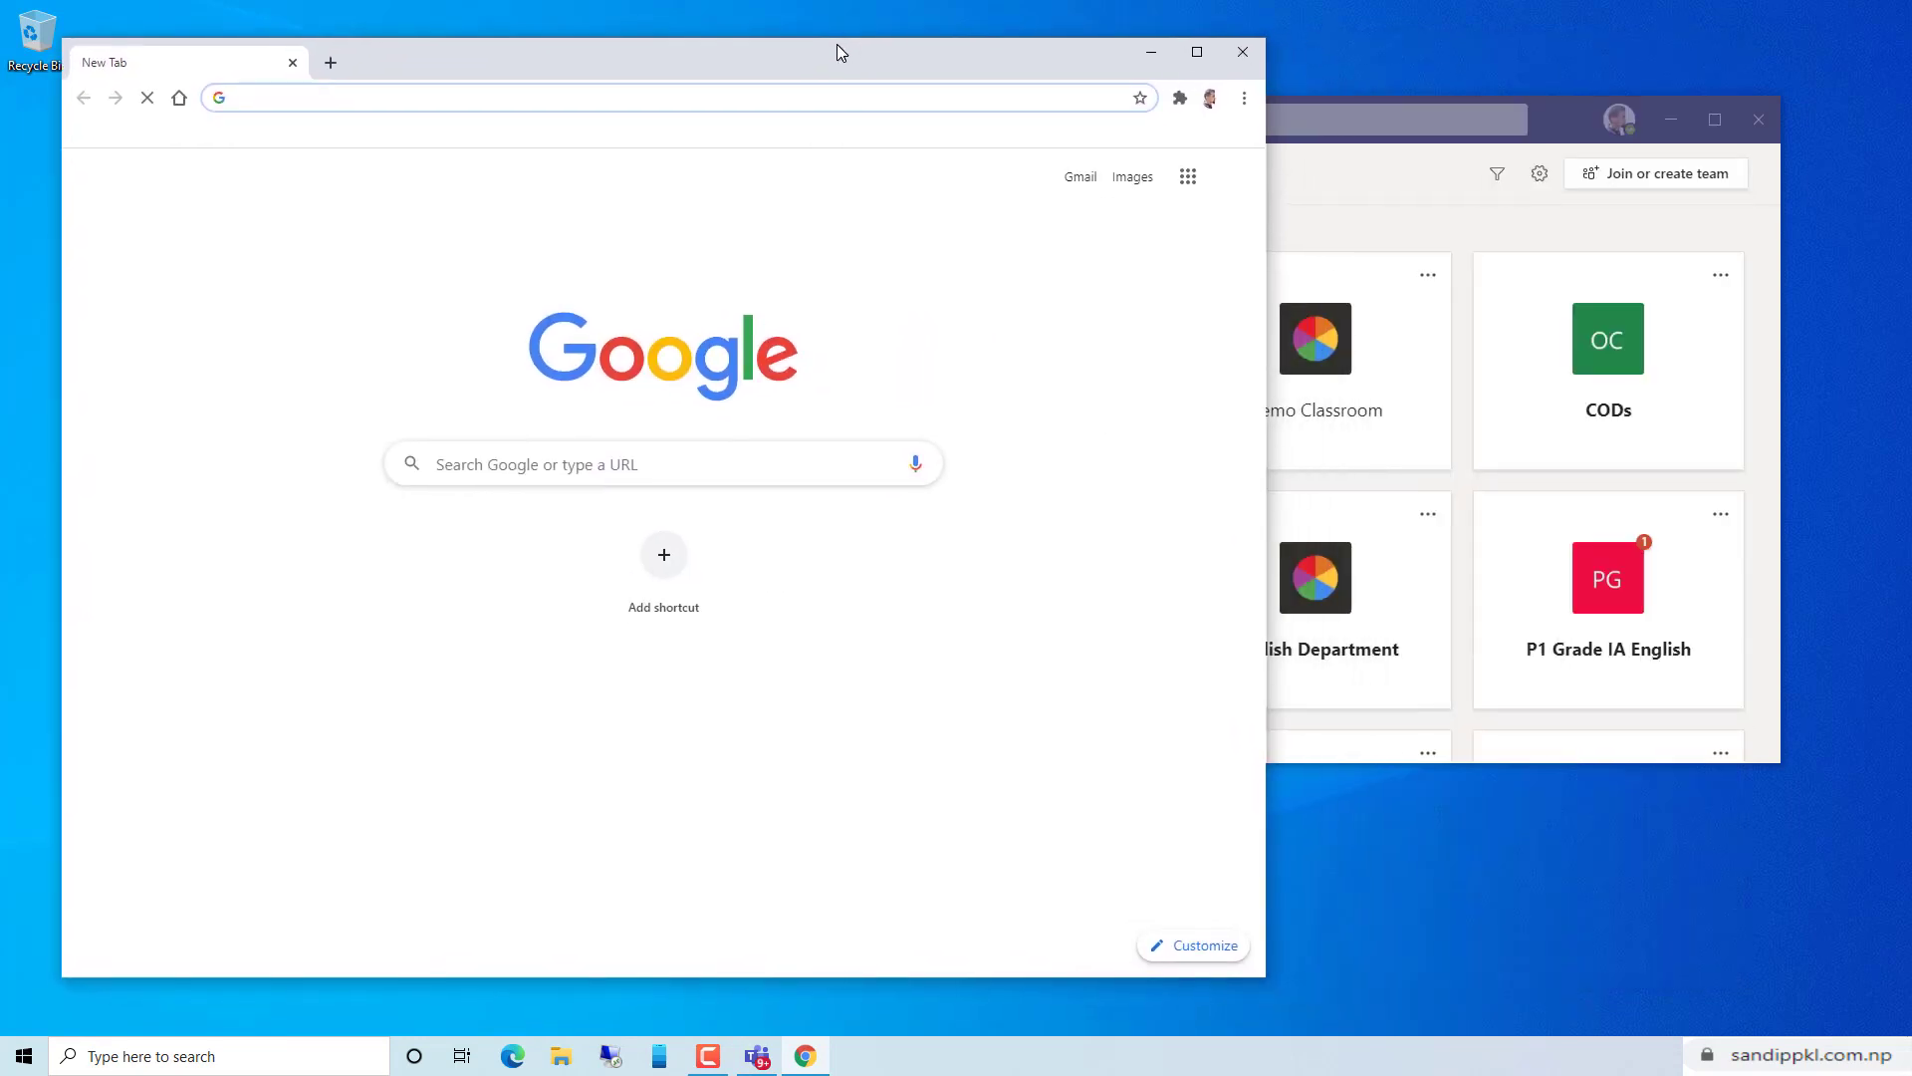
left_click(570, 93)
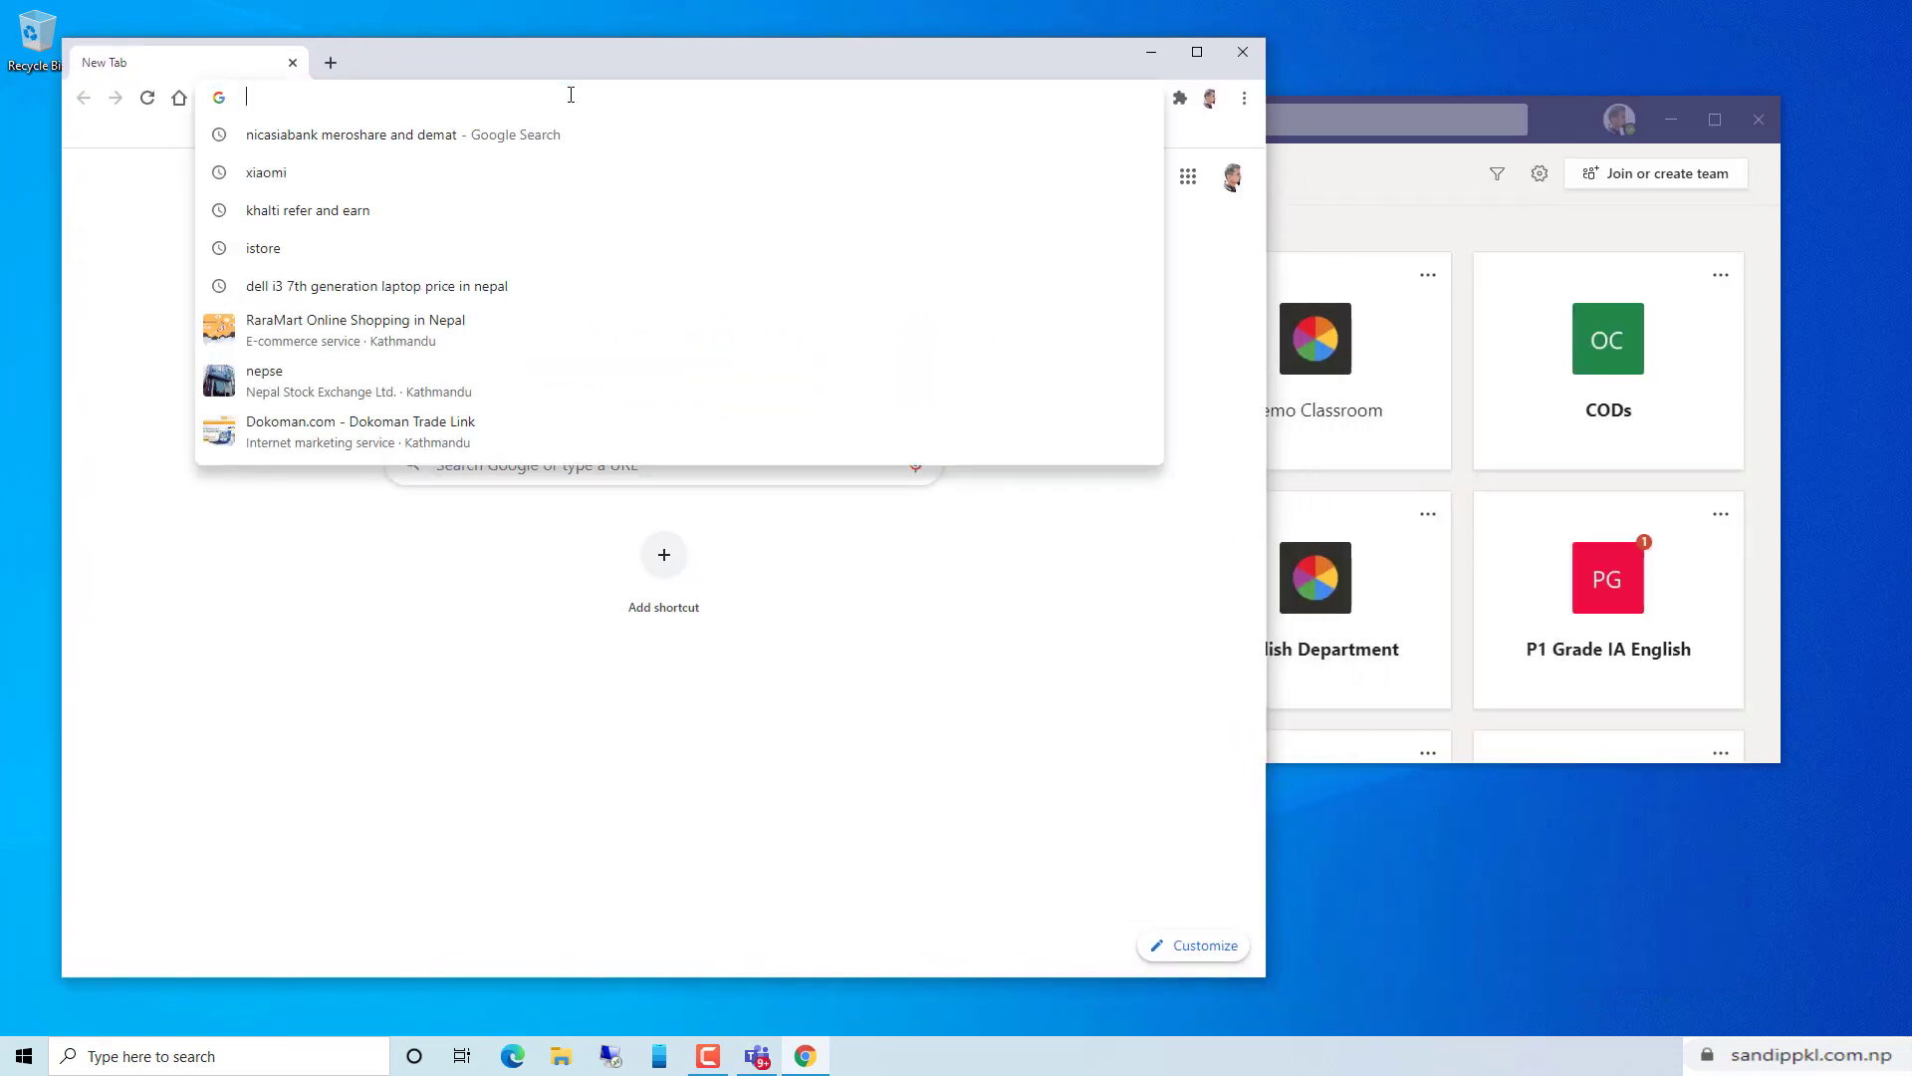
type("edtecinfo.com")
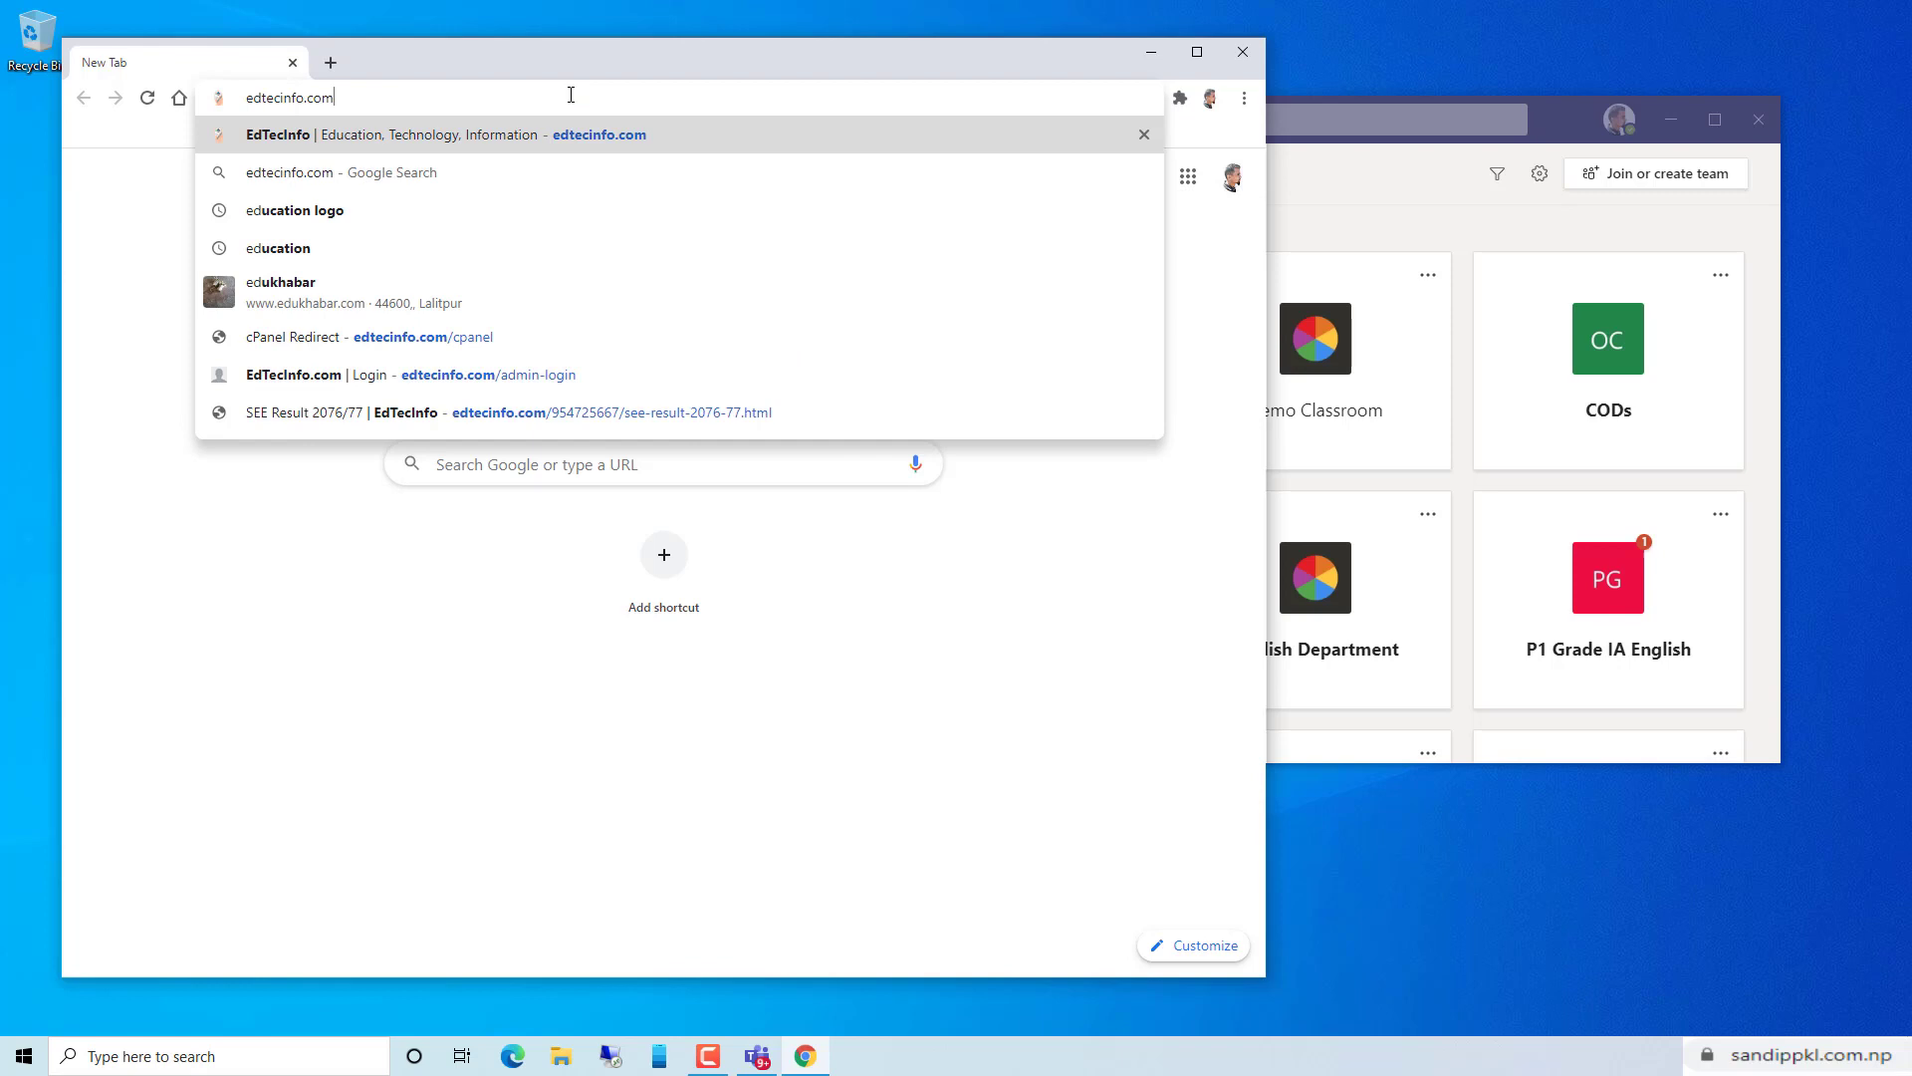
key("Return")
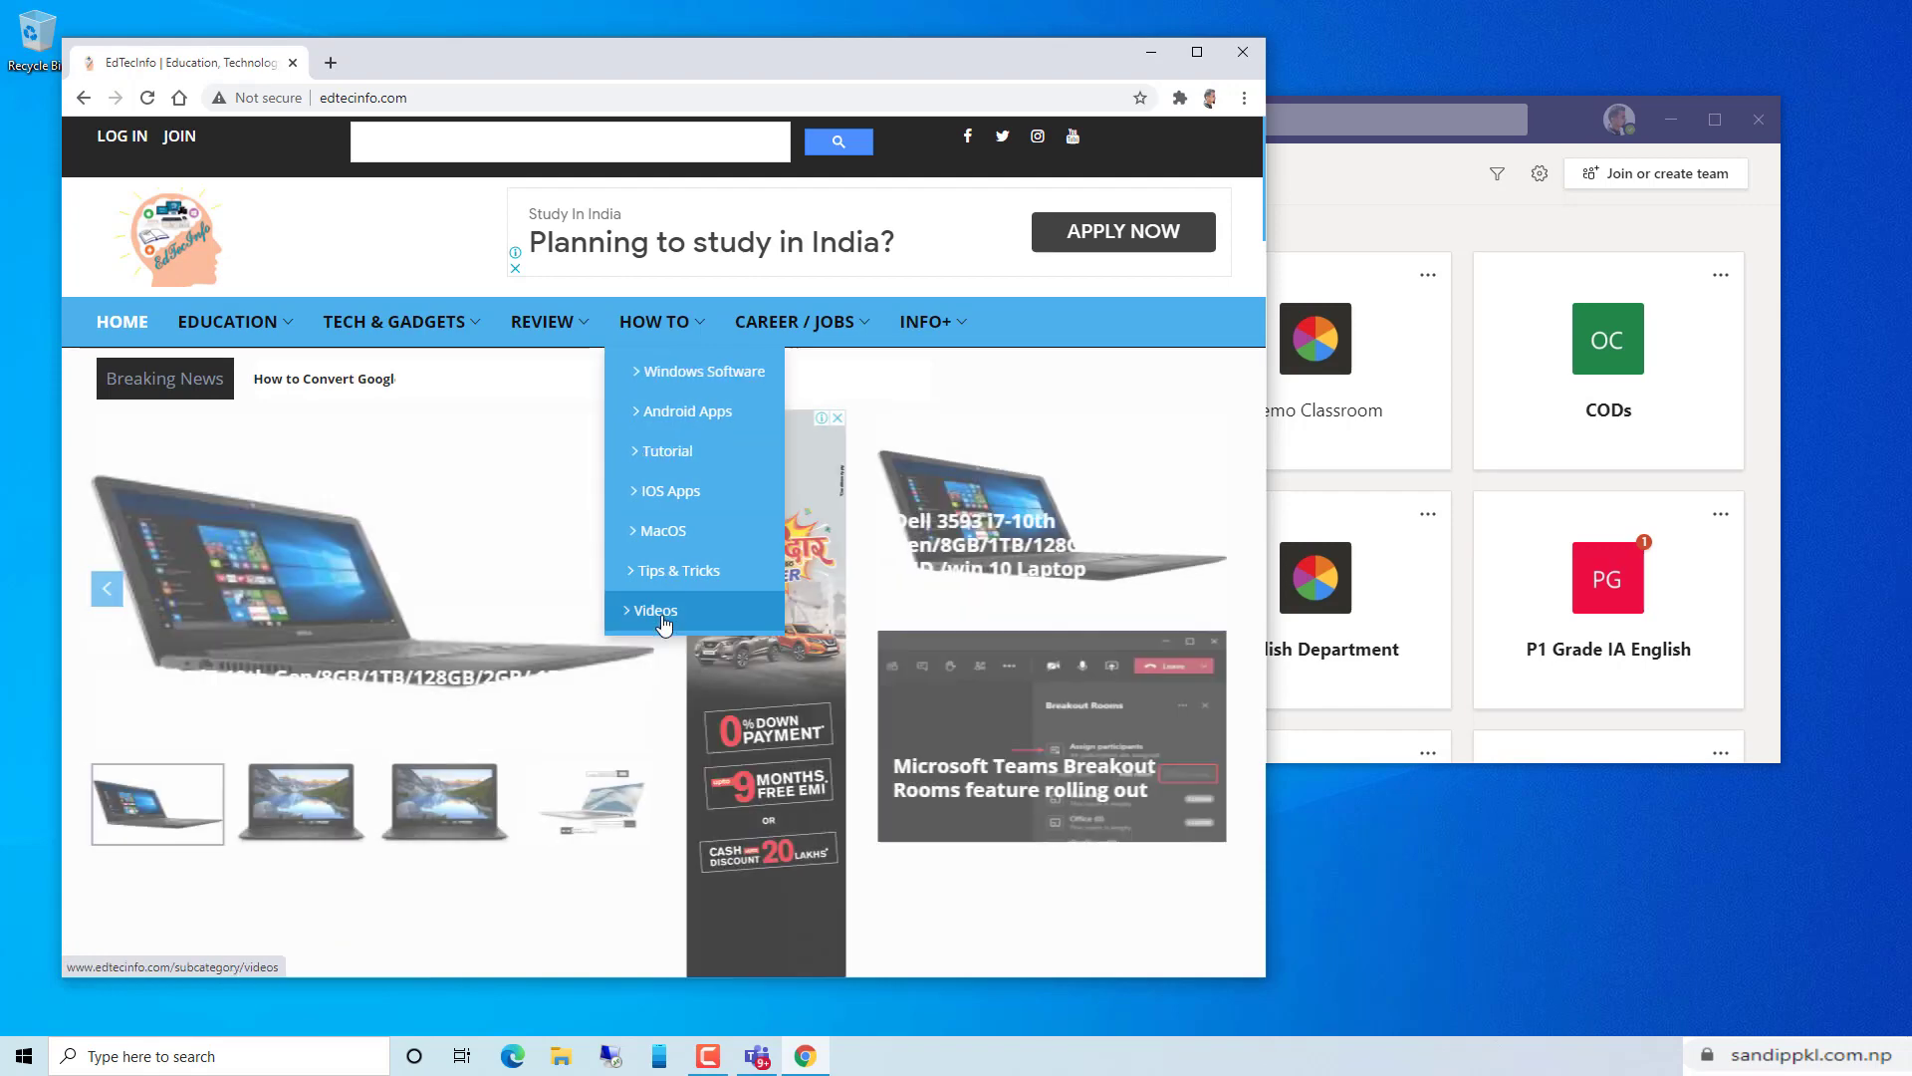
- Navigate via HOW TO > Videos to the multiple Teams instances article and follow its Download link
left_click(652, 608)
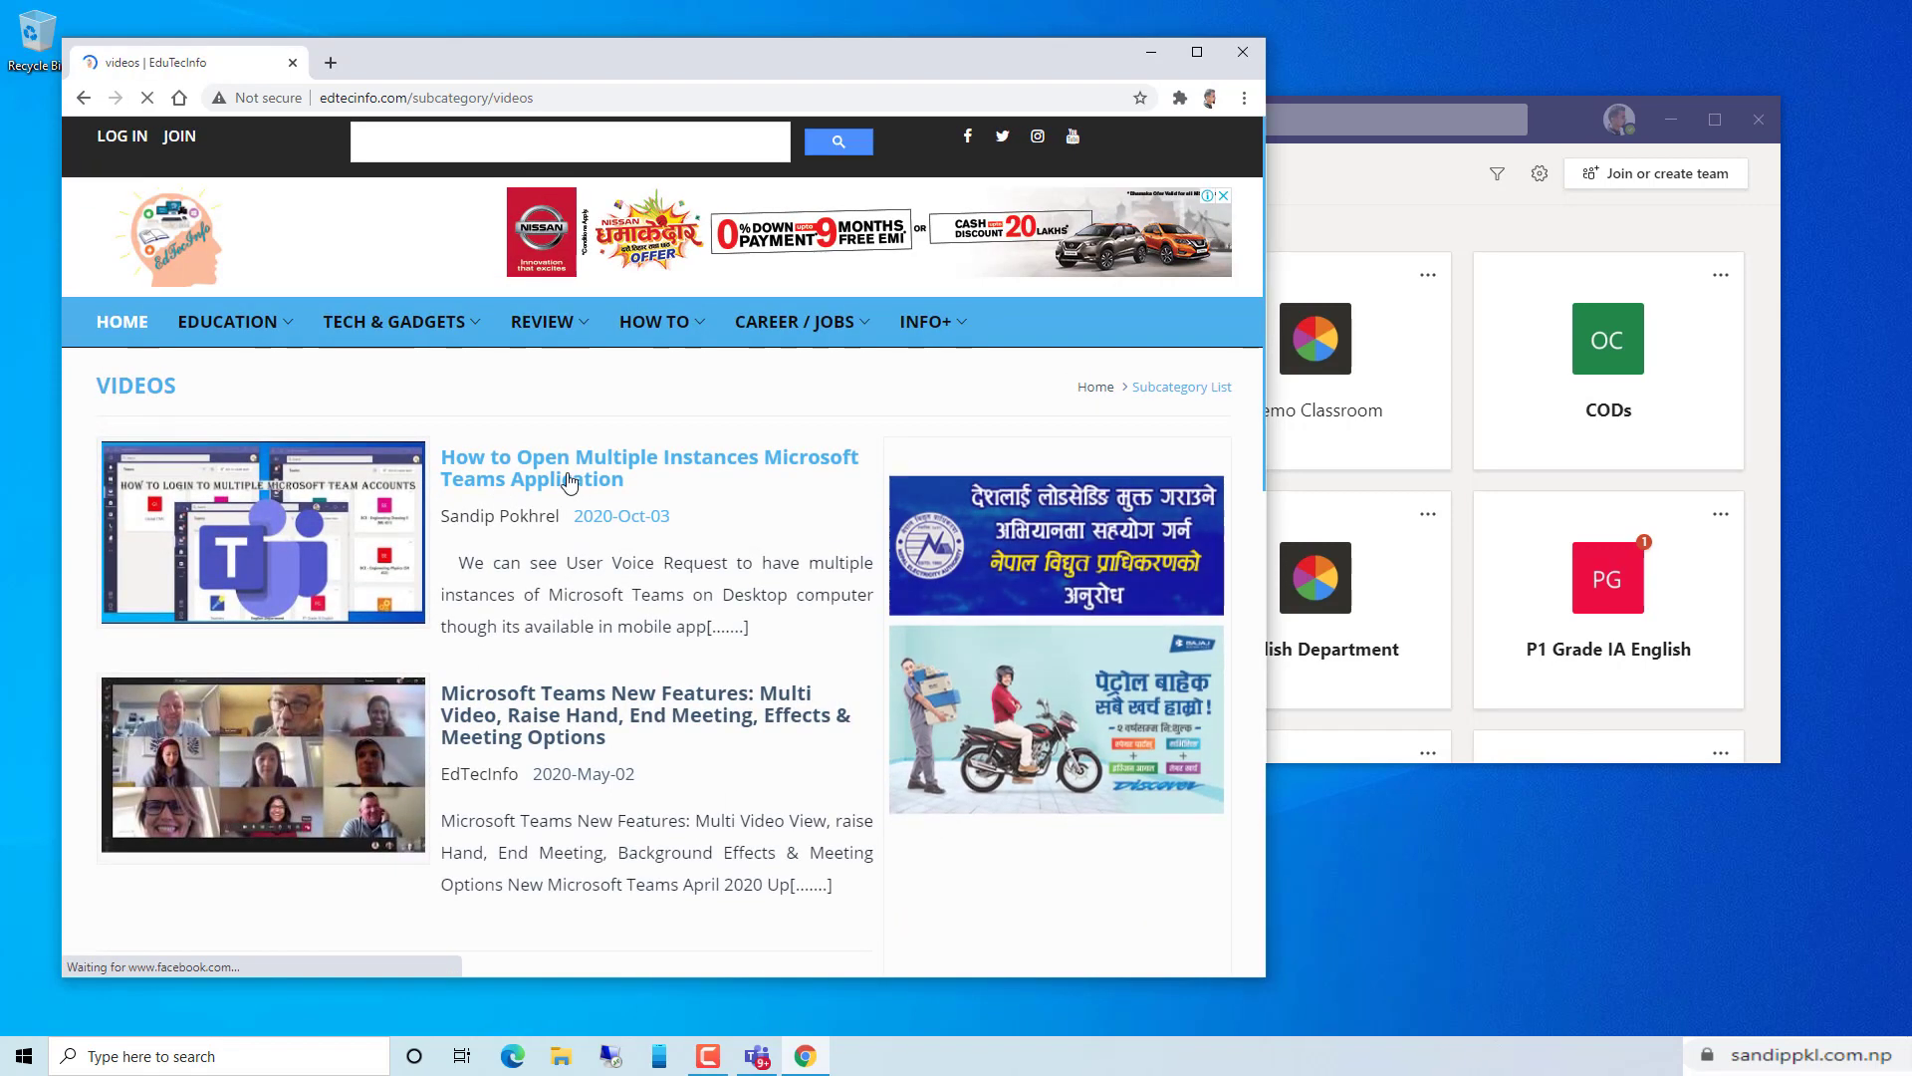
left_click(717, 467)
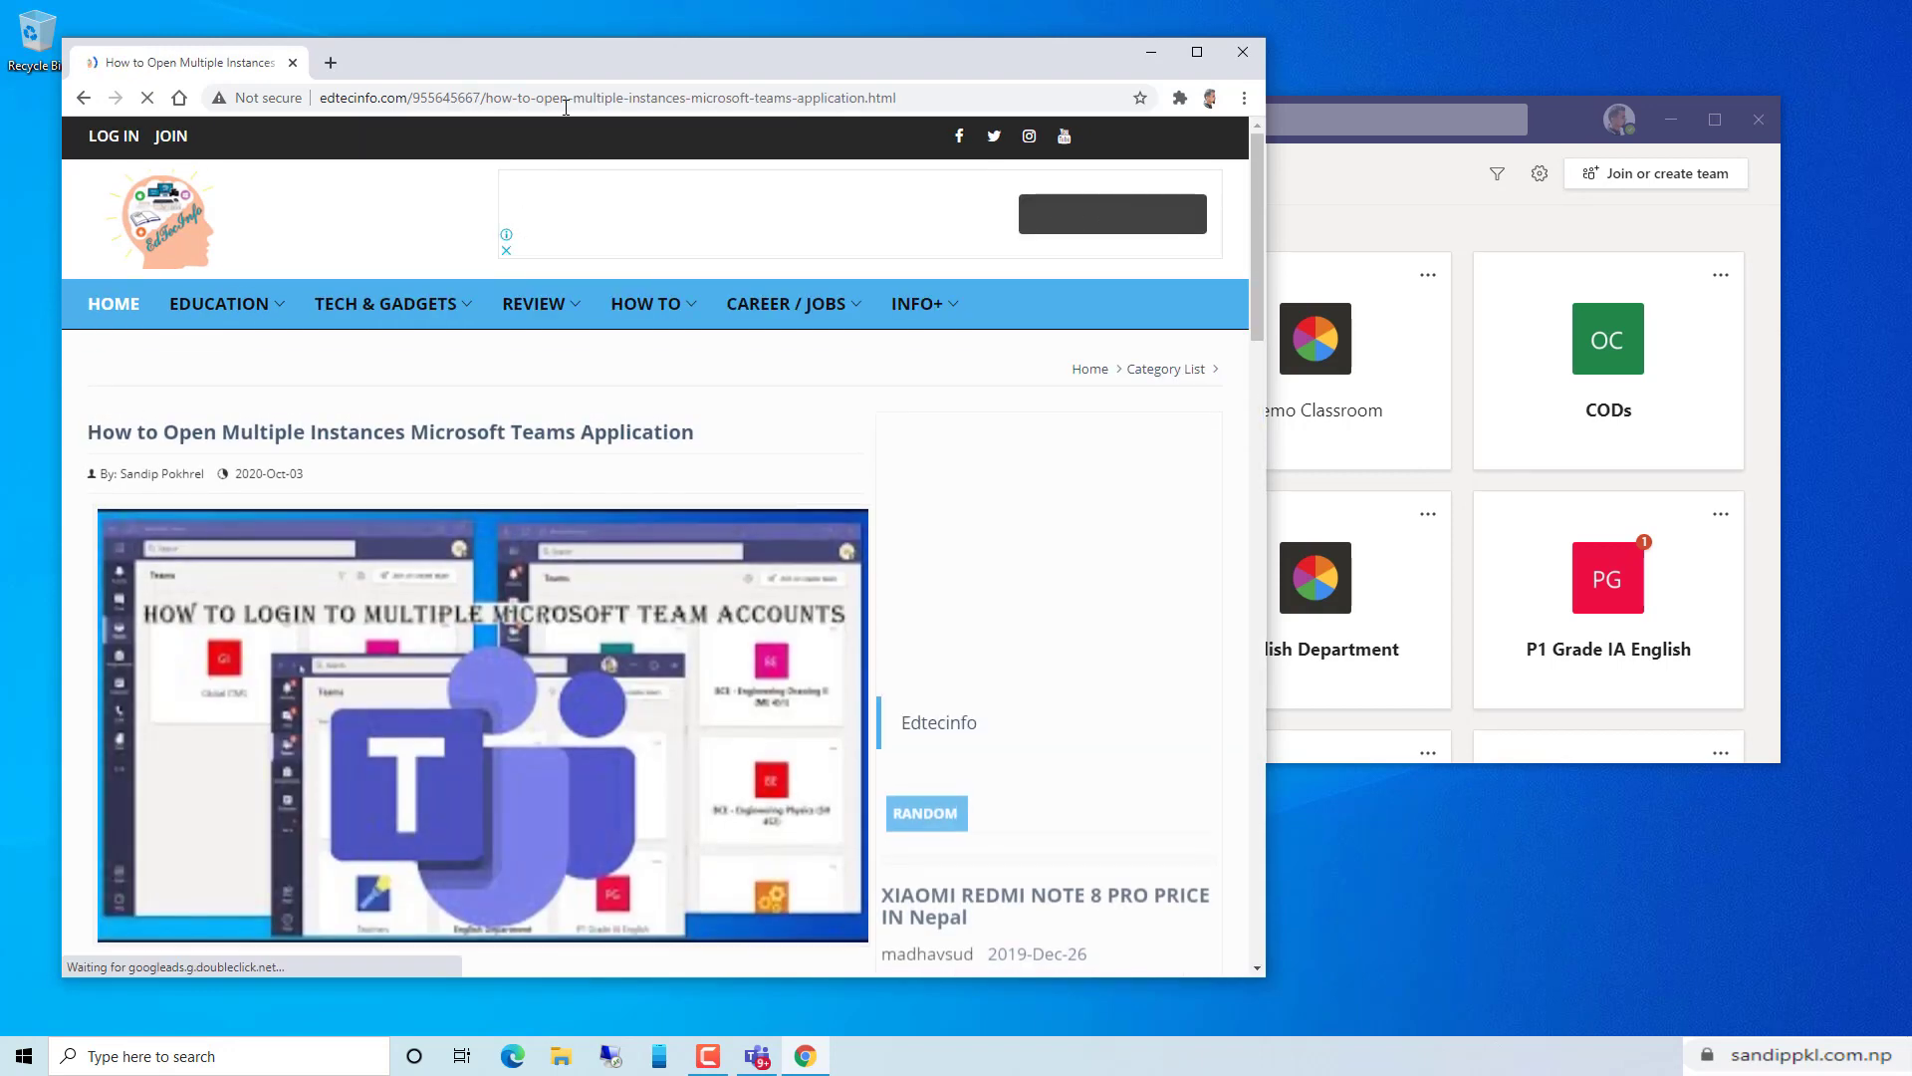
left_click(583, 97)
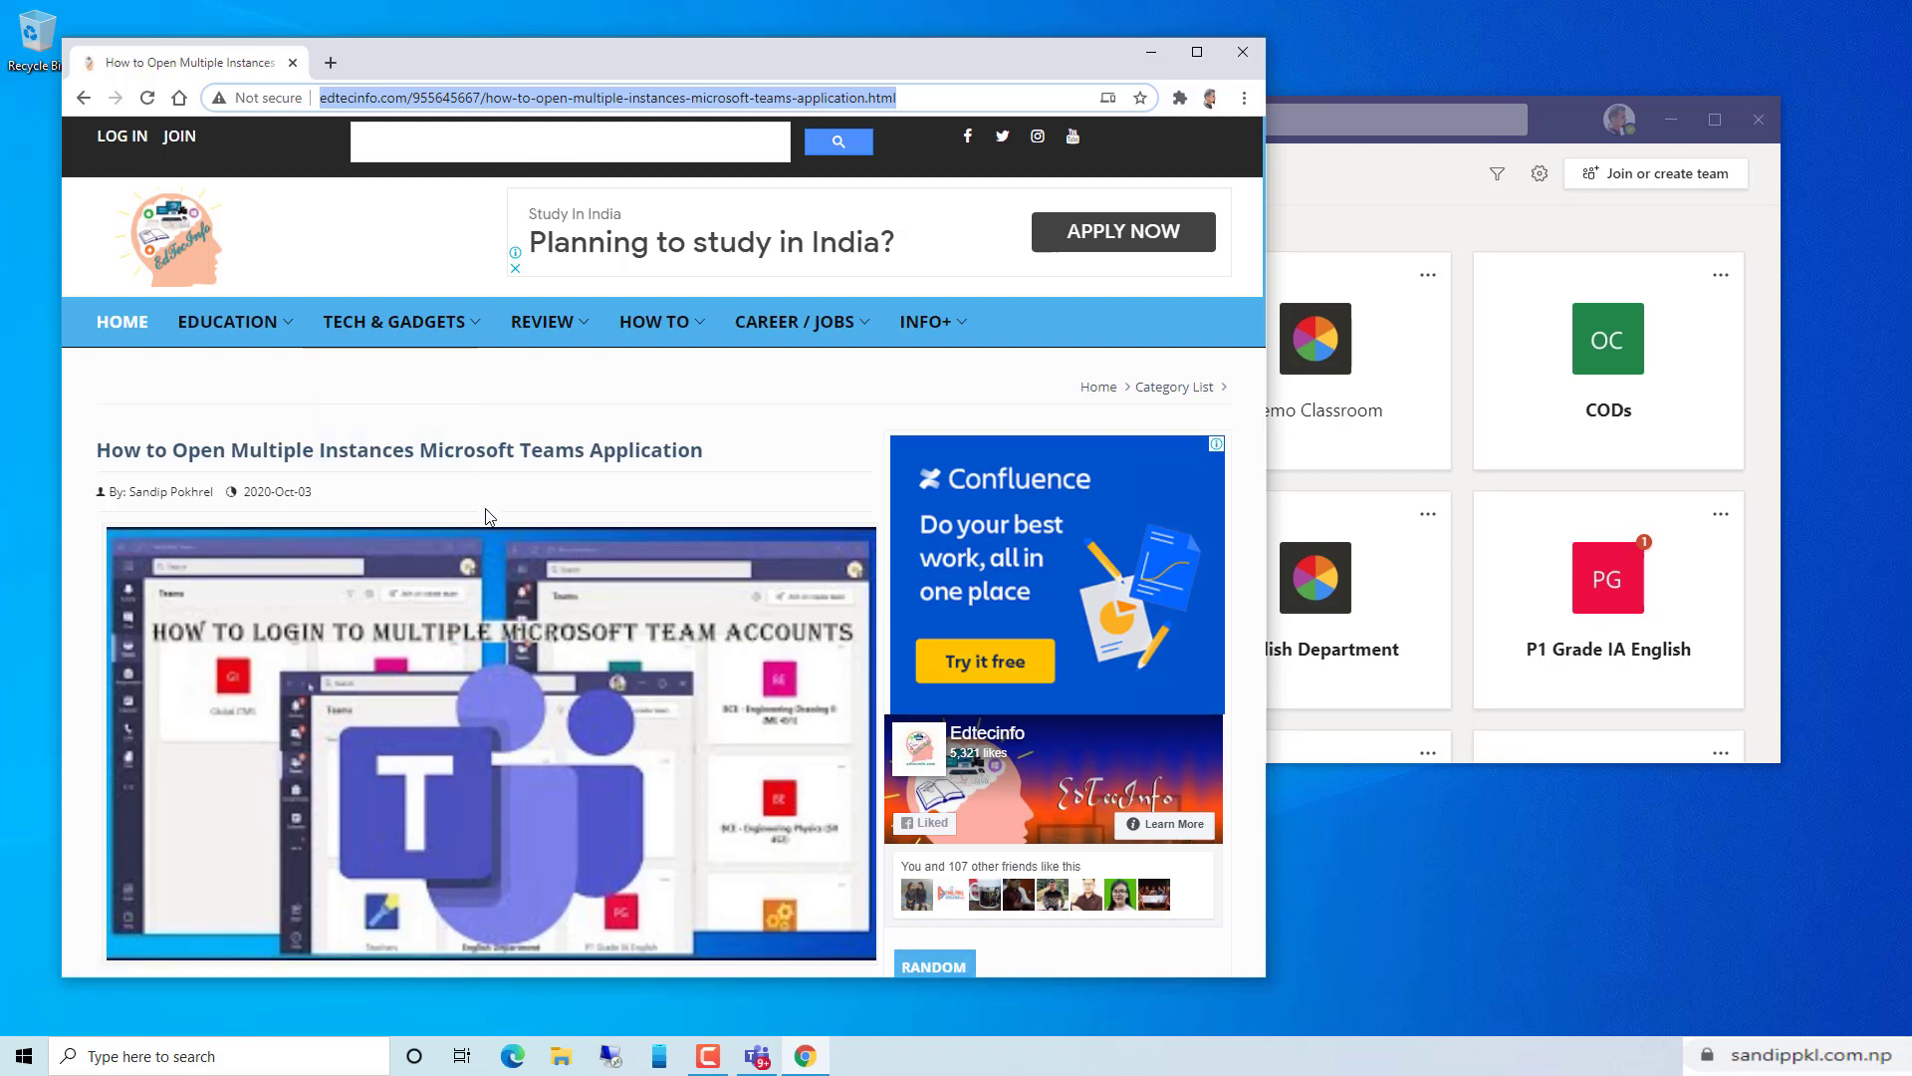
scroll(486, 507, "down", 2)
scroll(486, 507, "down", 1)
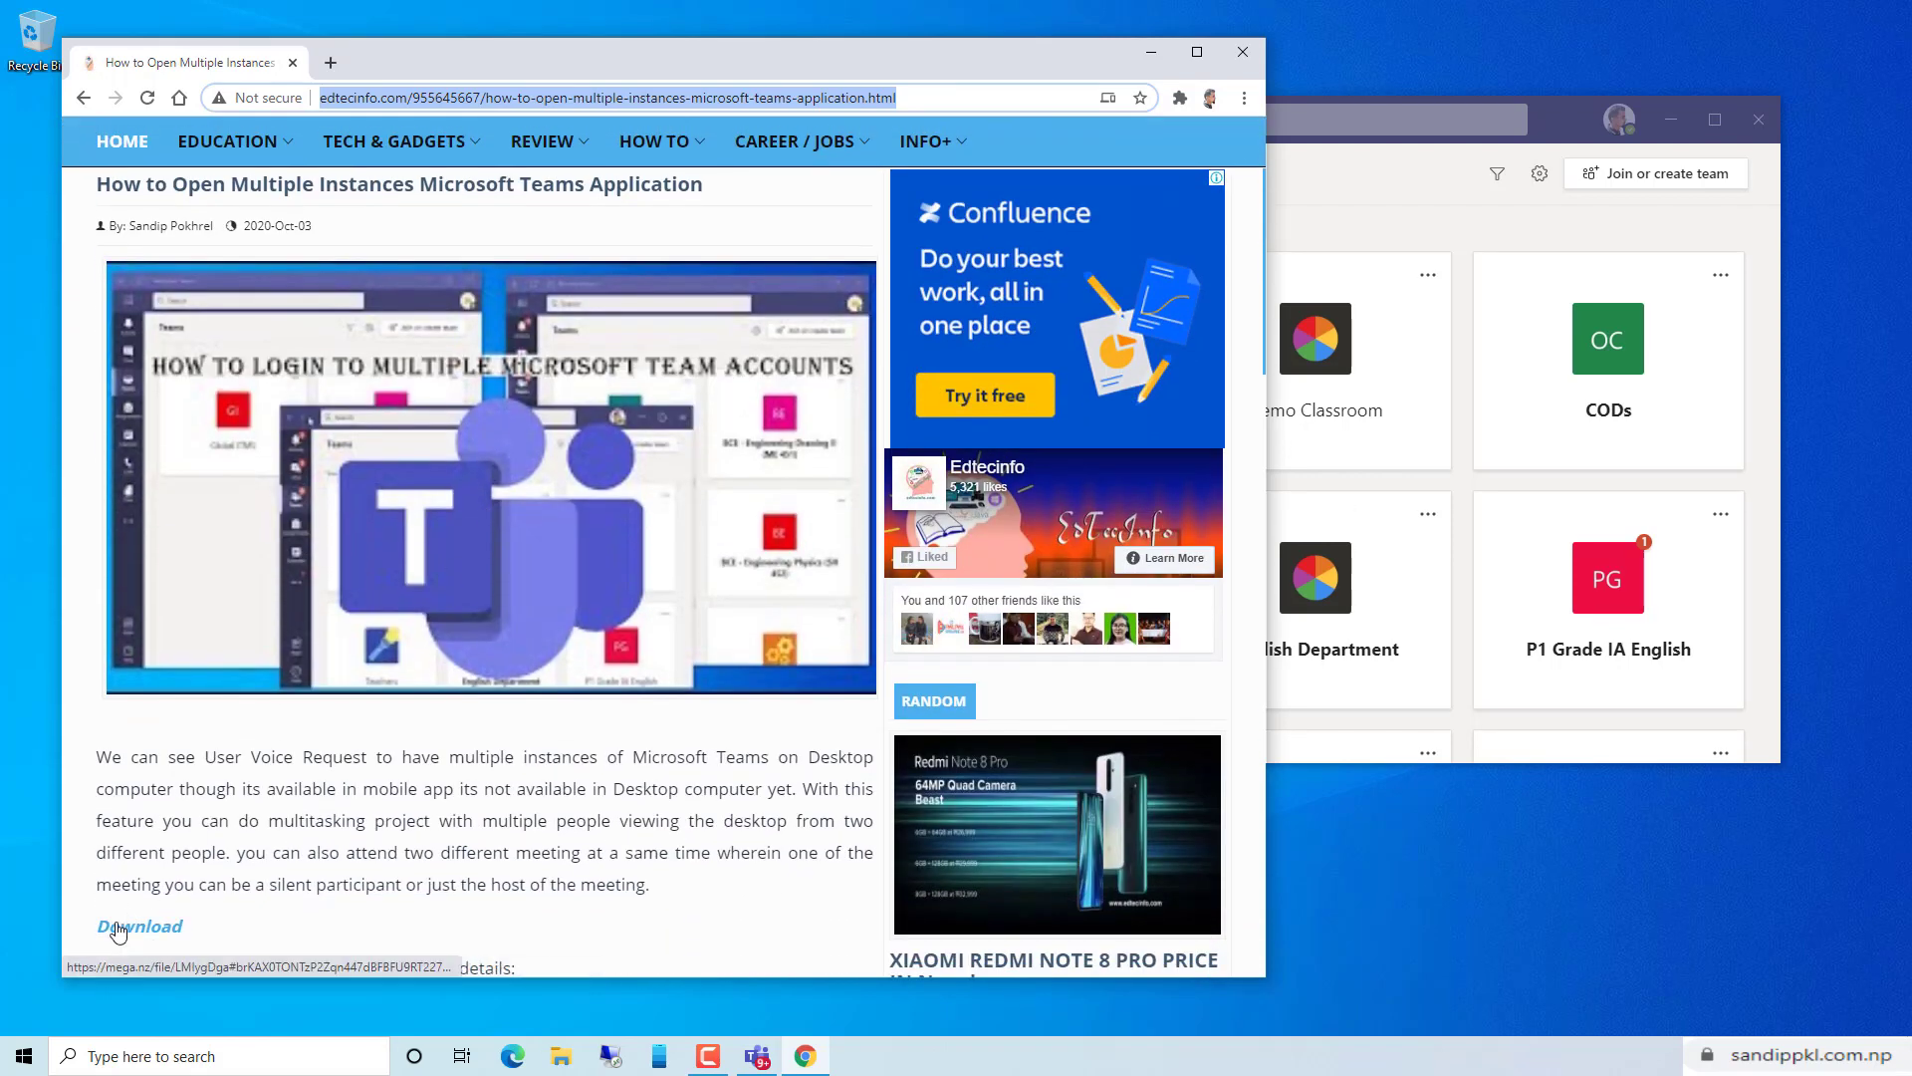
left_click(147, 929)
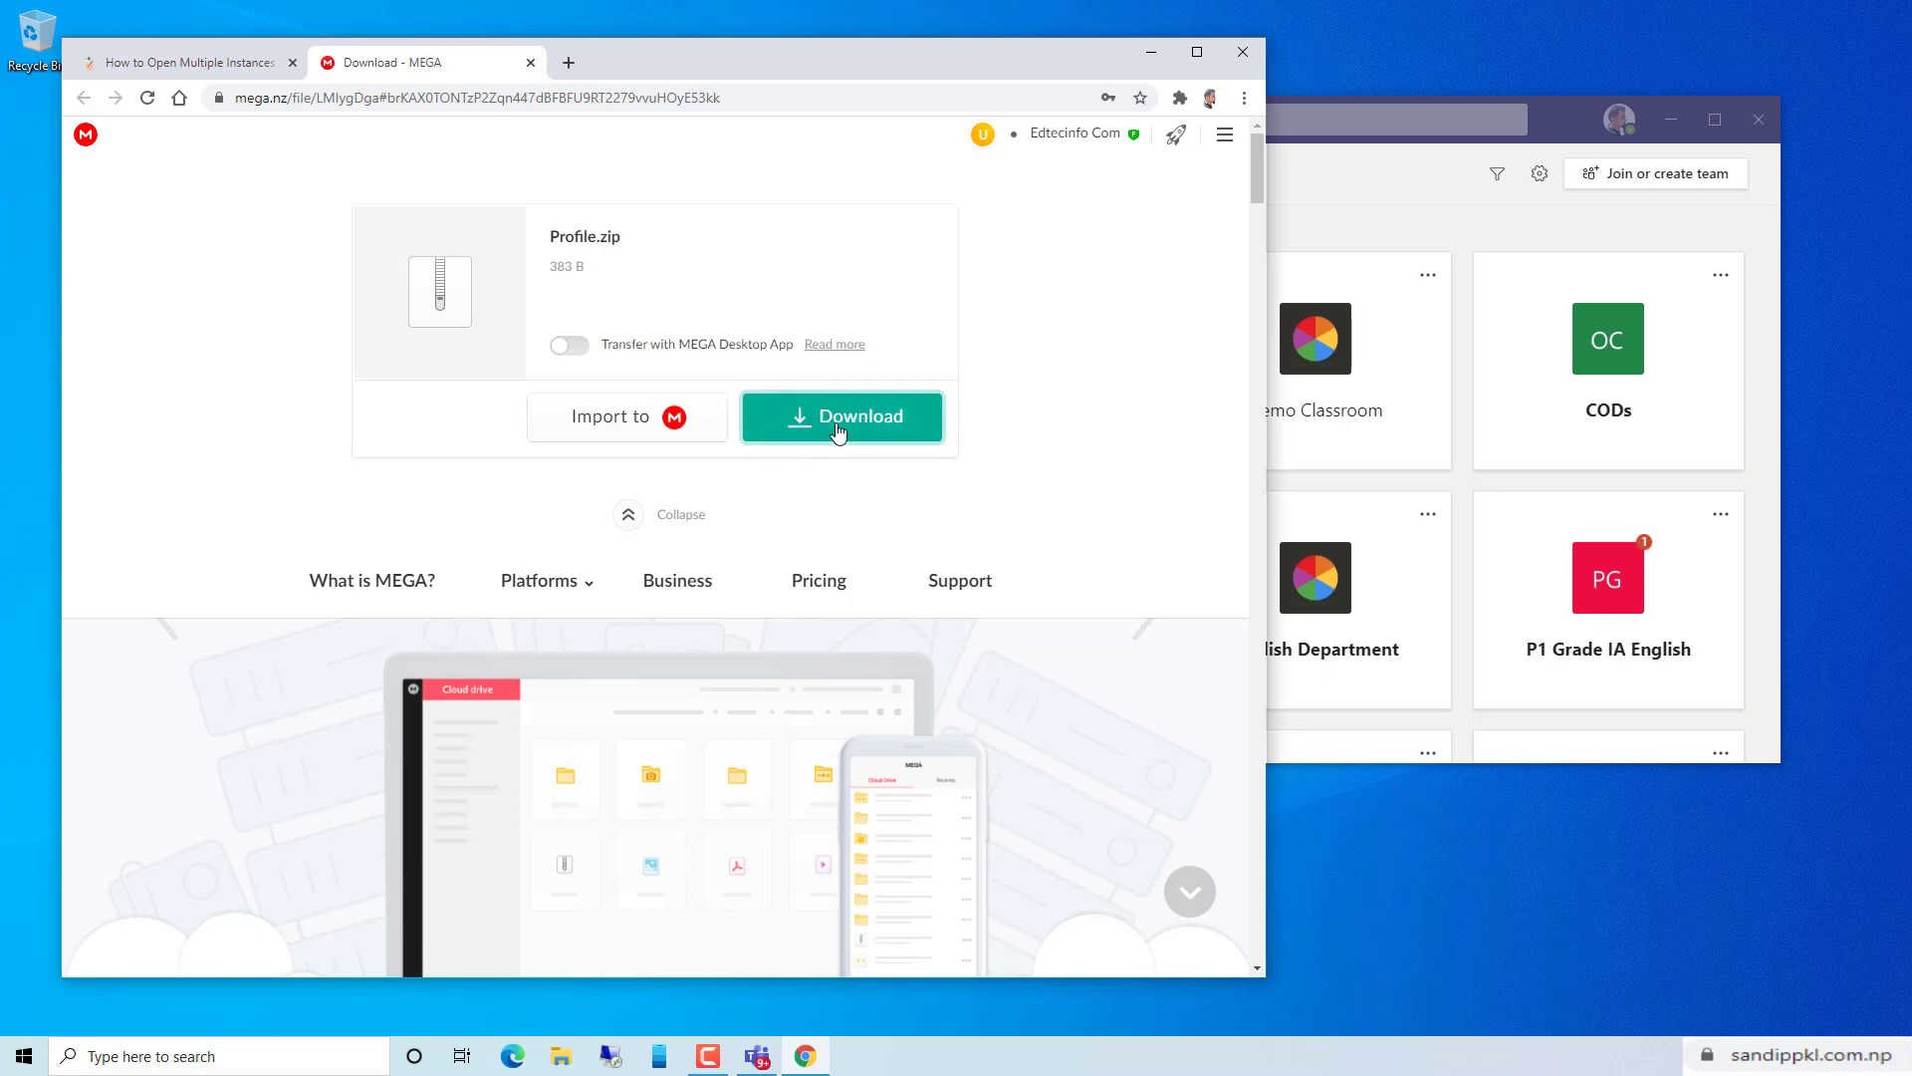
- Download Profile.zip from MEGA and save it to the desktop
left_click(839, 432)
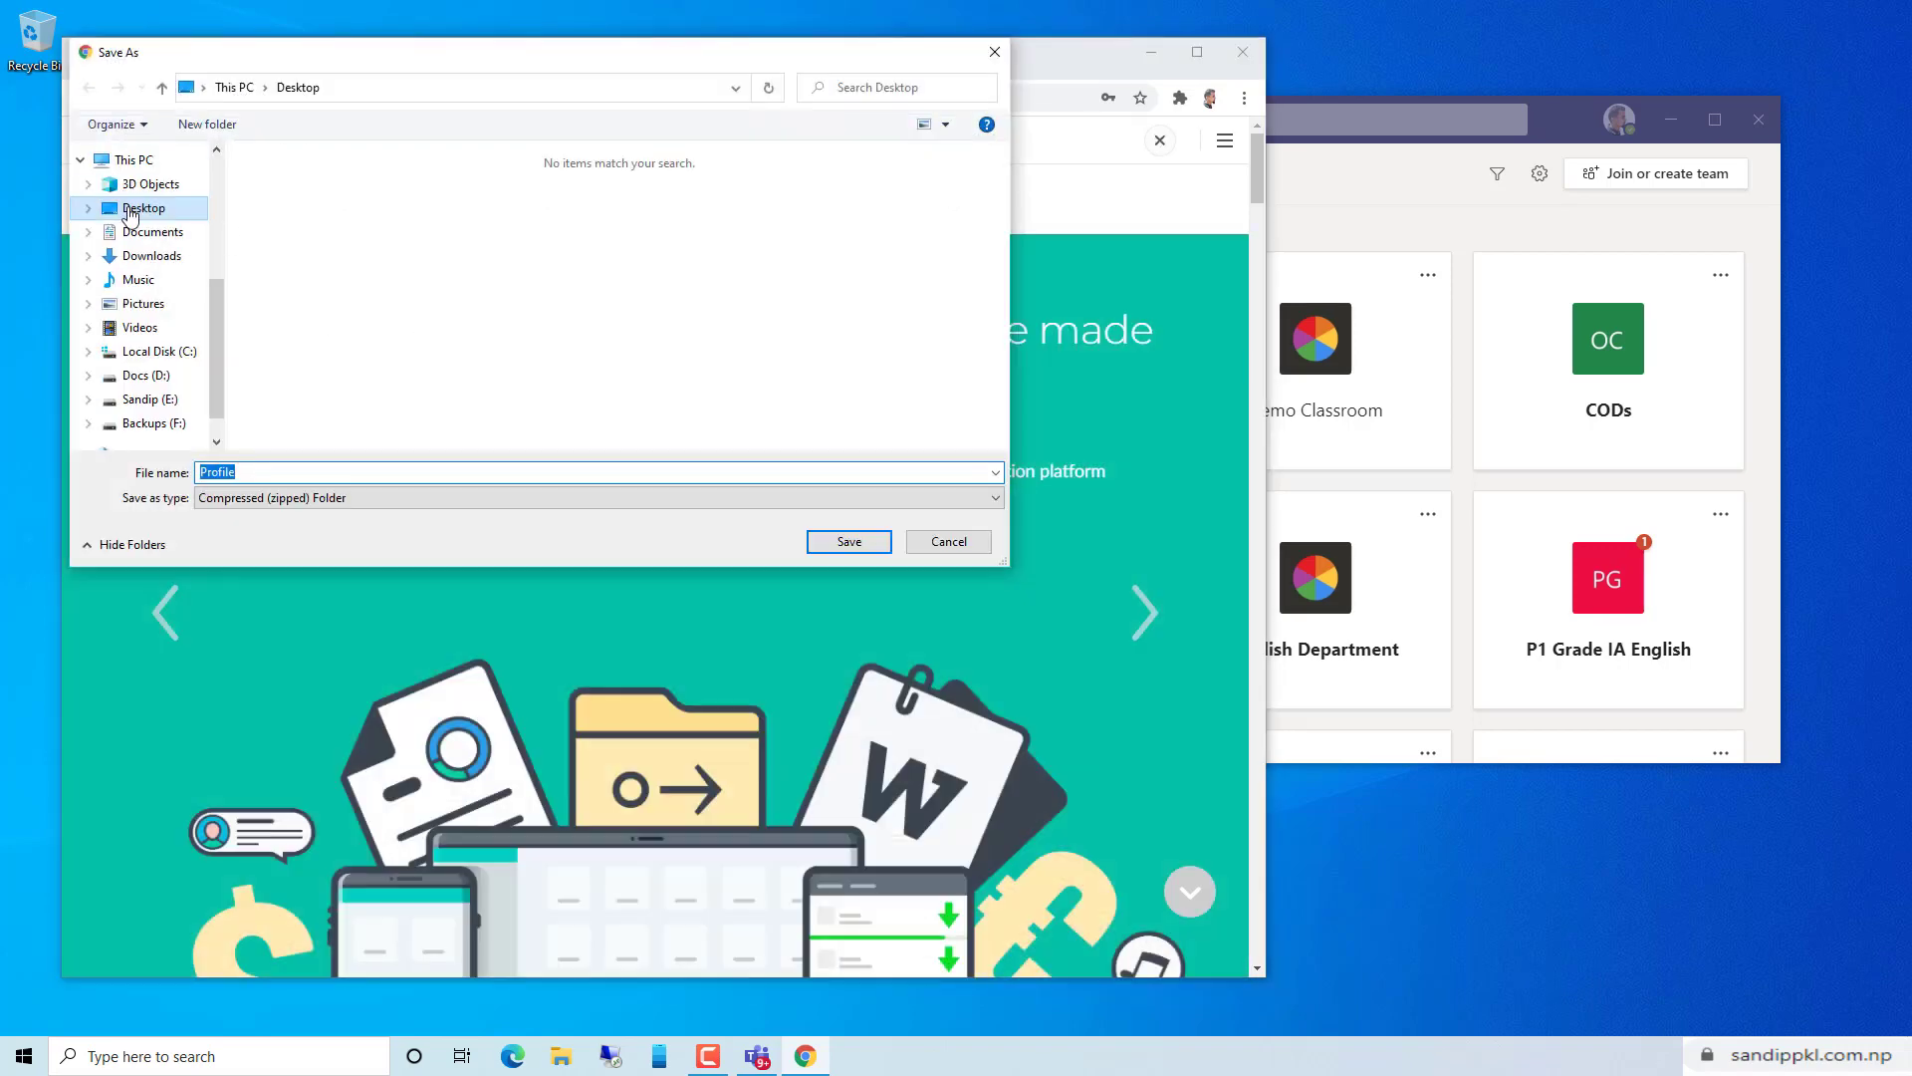
left_click(841, 541)
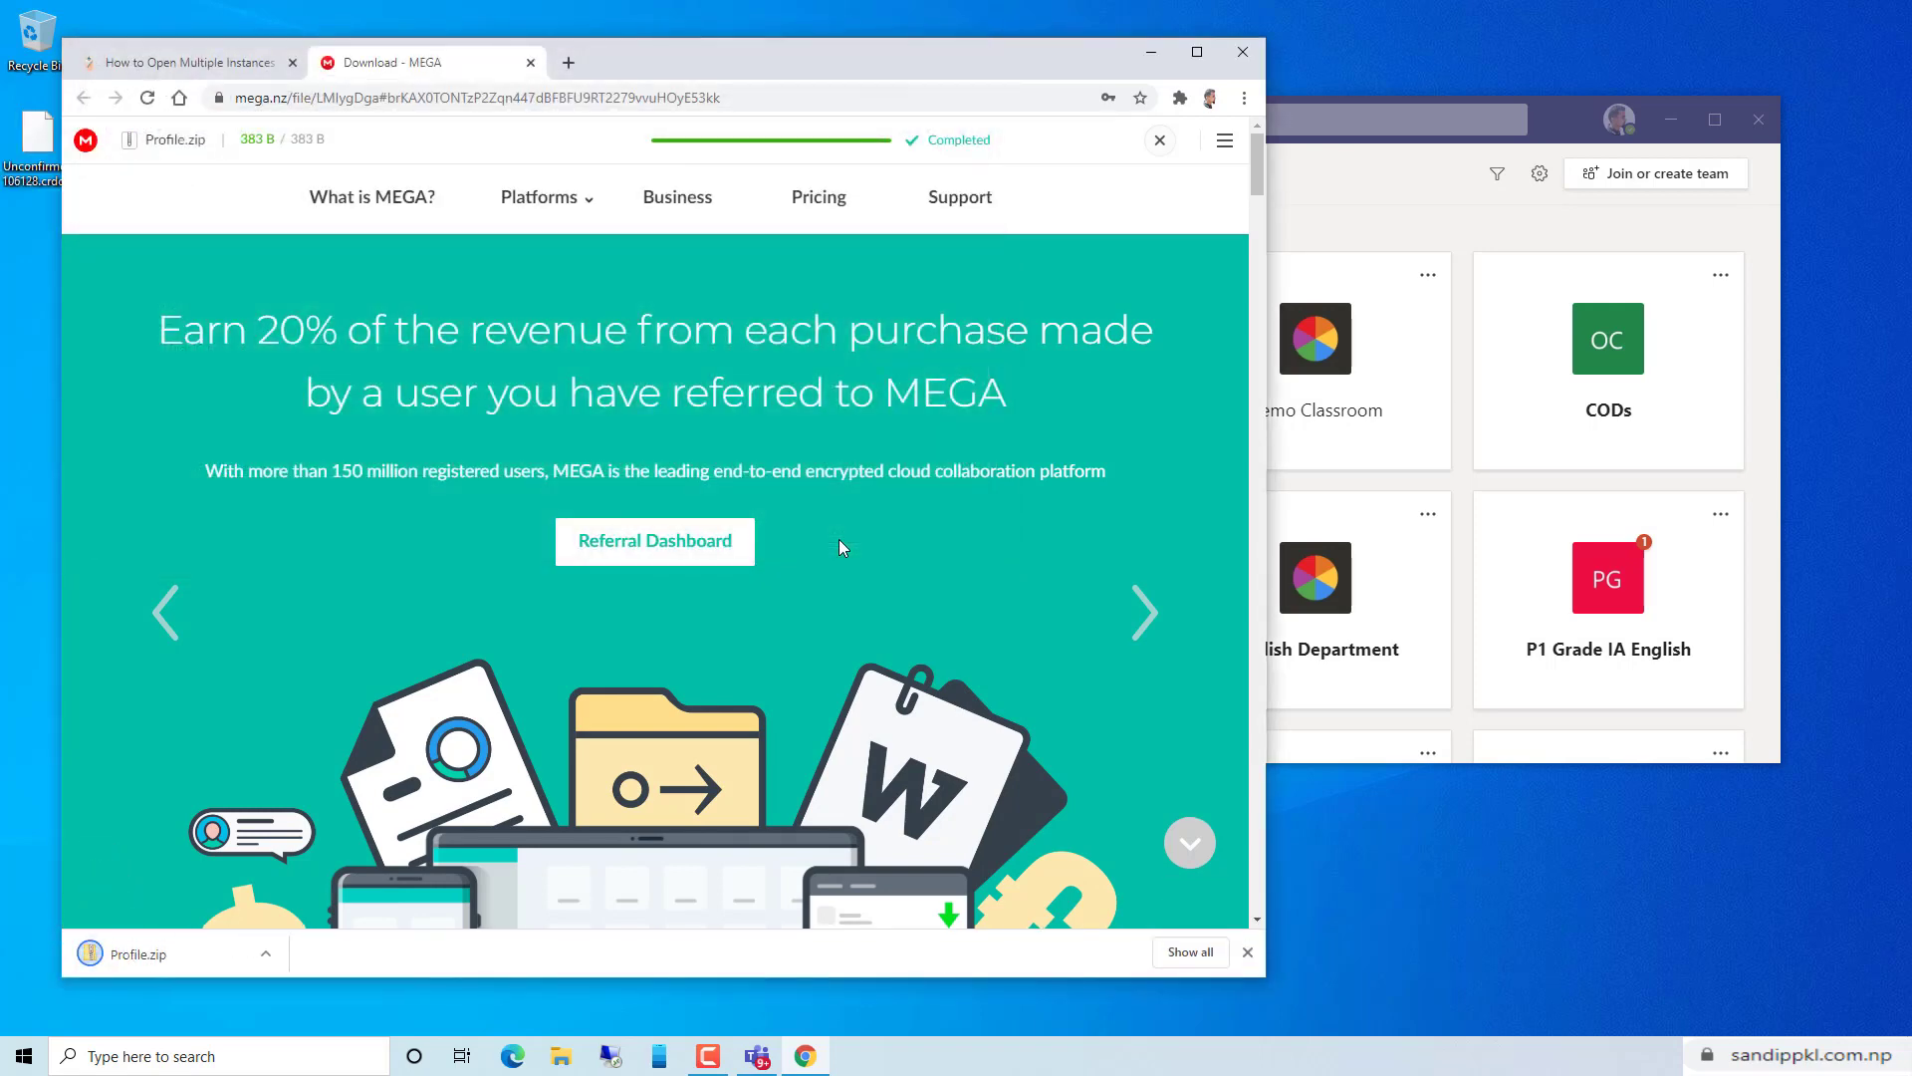
- Close Chrome and extract Profile.zip into a Profile folder on the desktop
left_click(1241, 55)
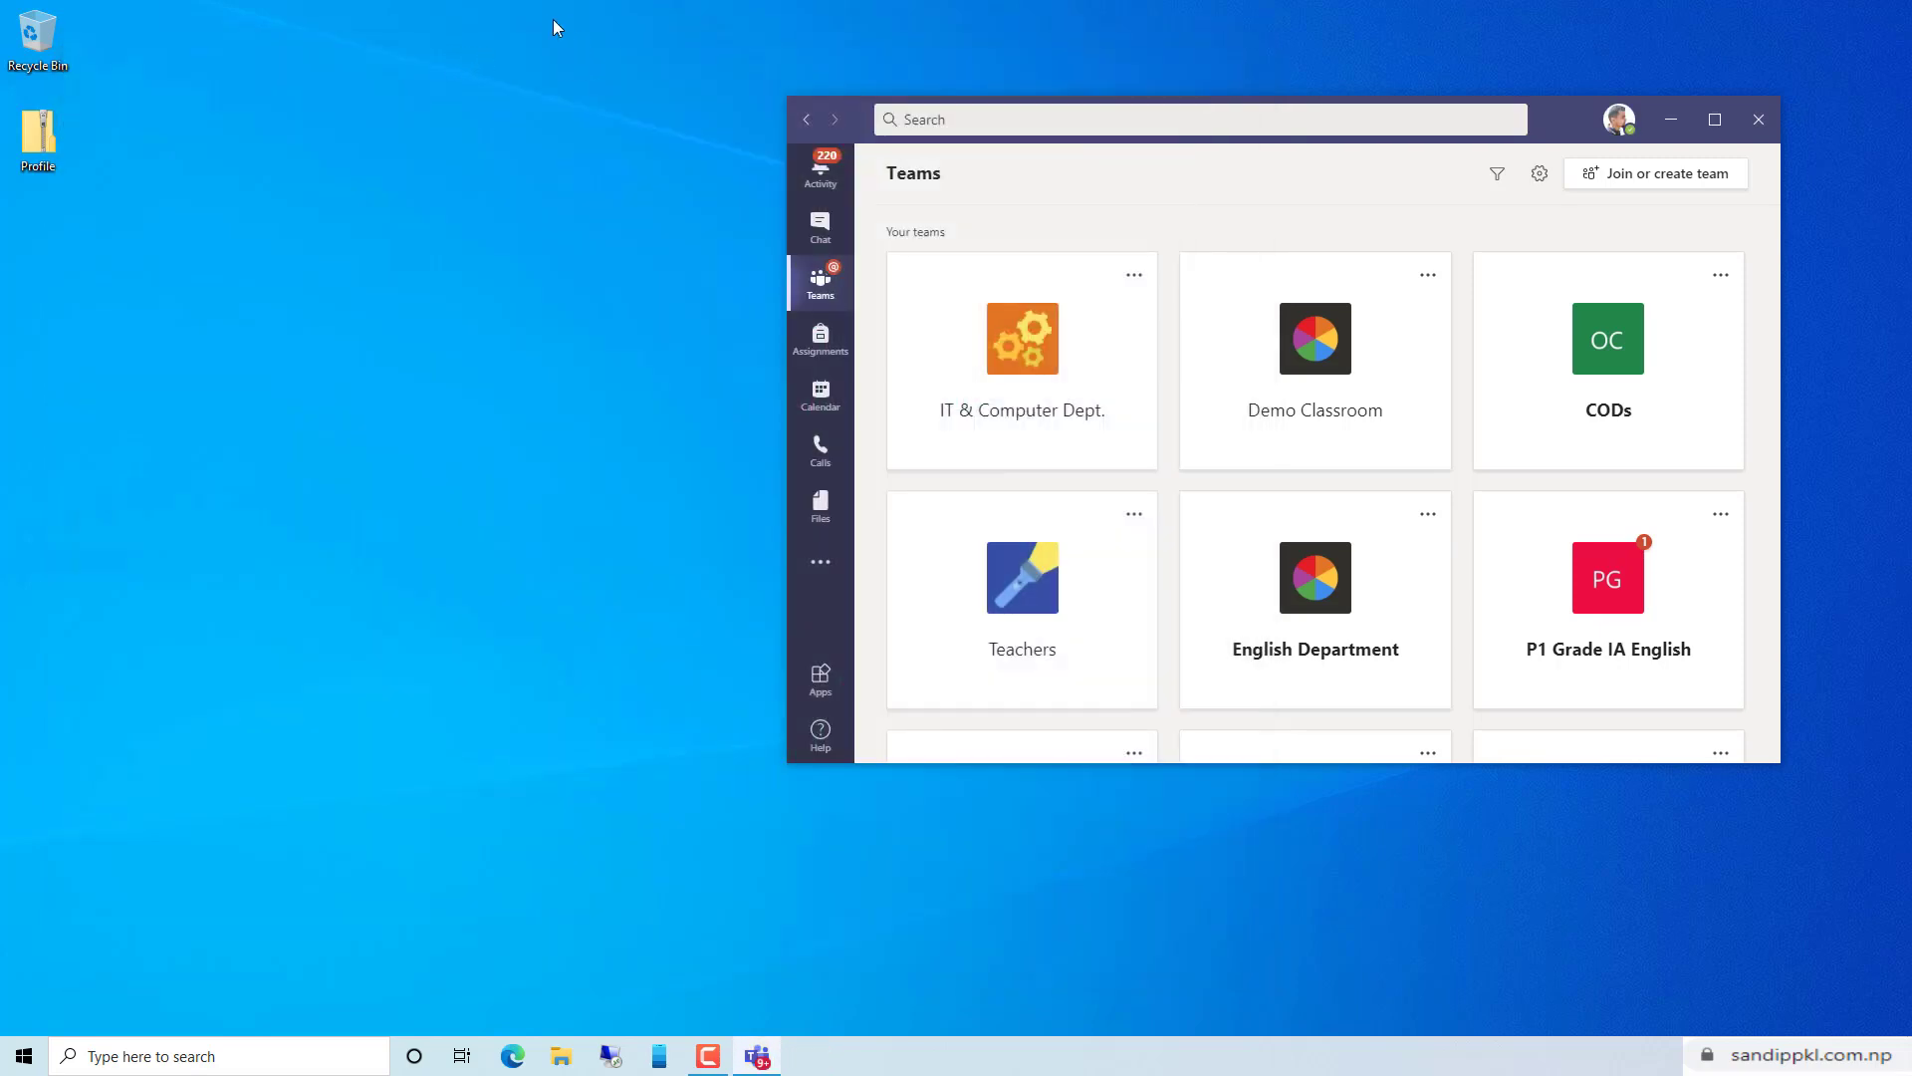
right_click(49, 129)
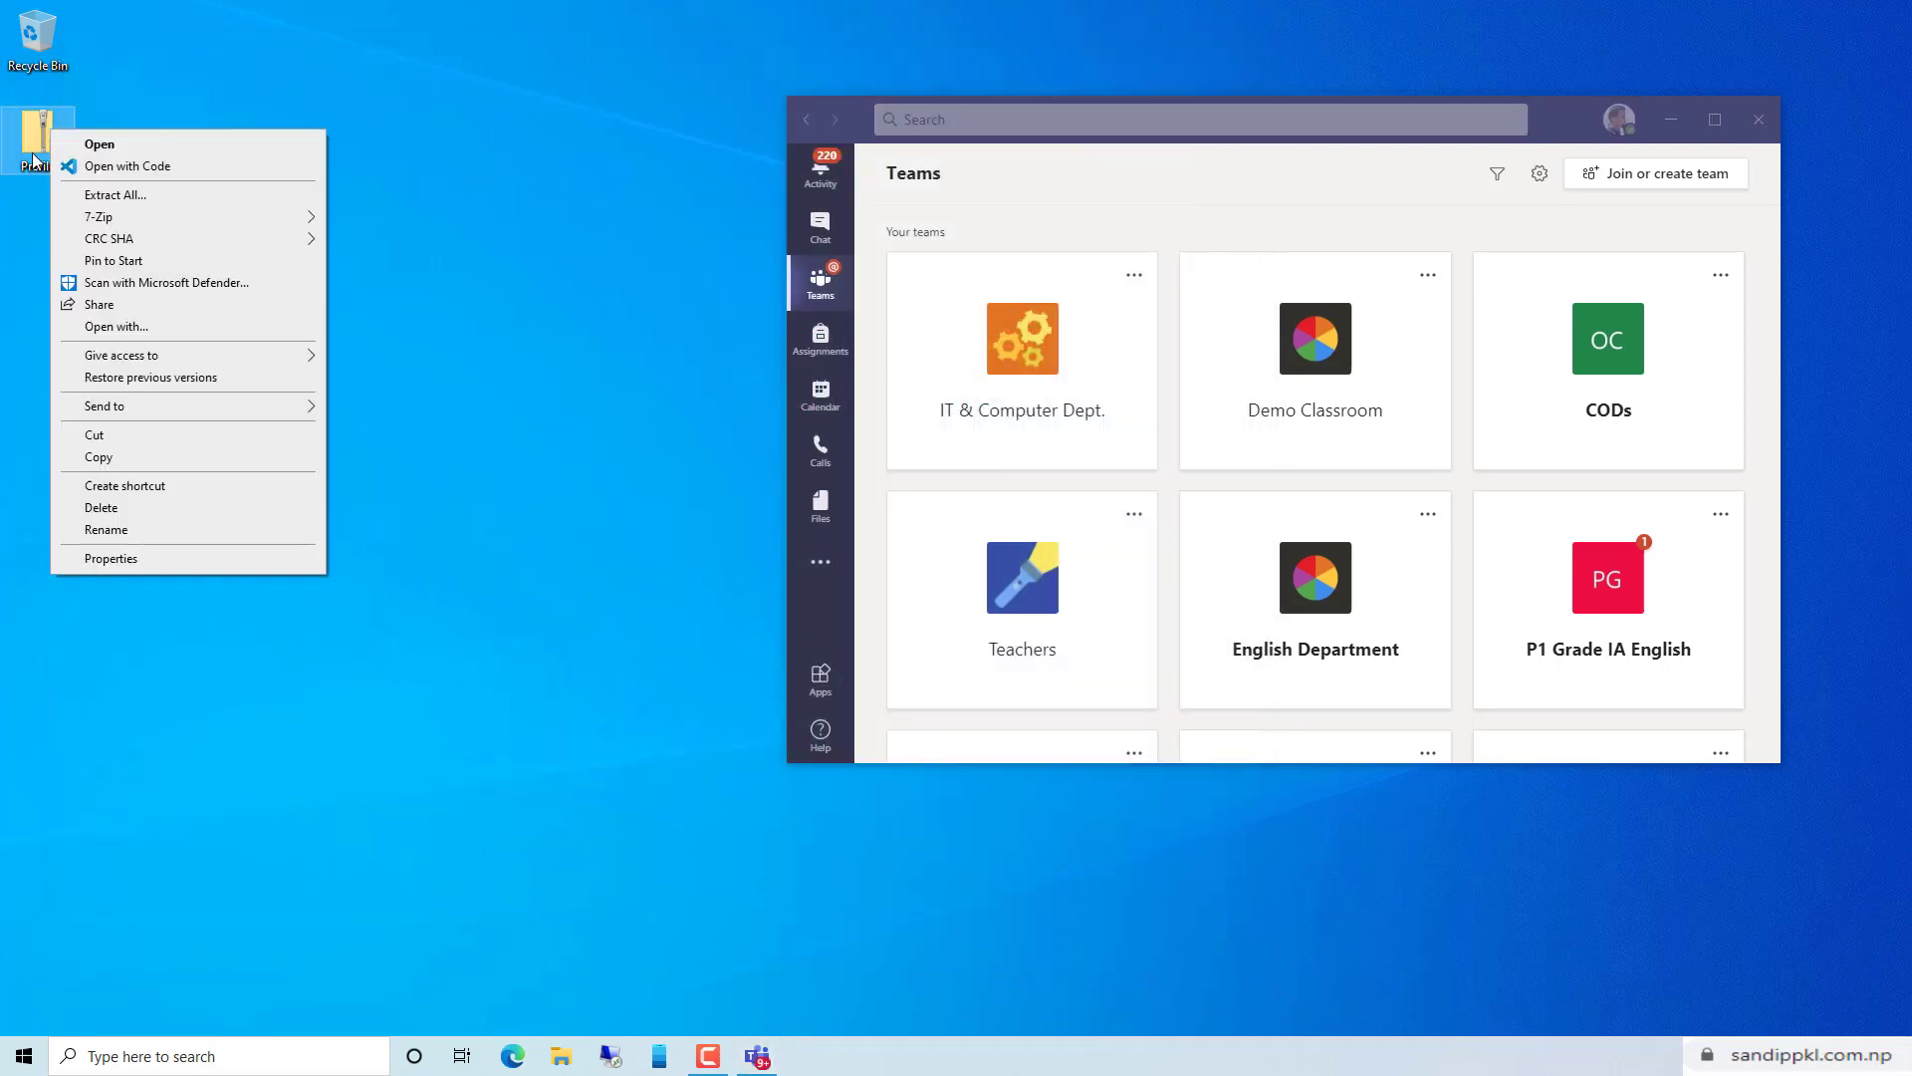
left_click(174, 196)
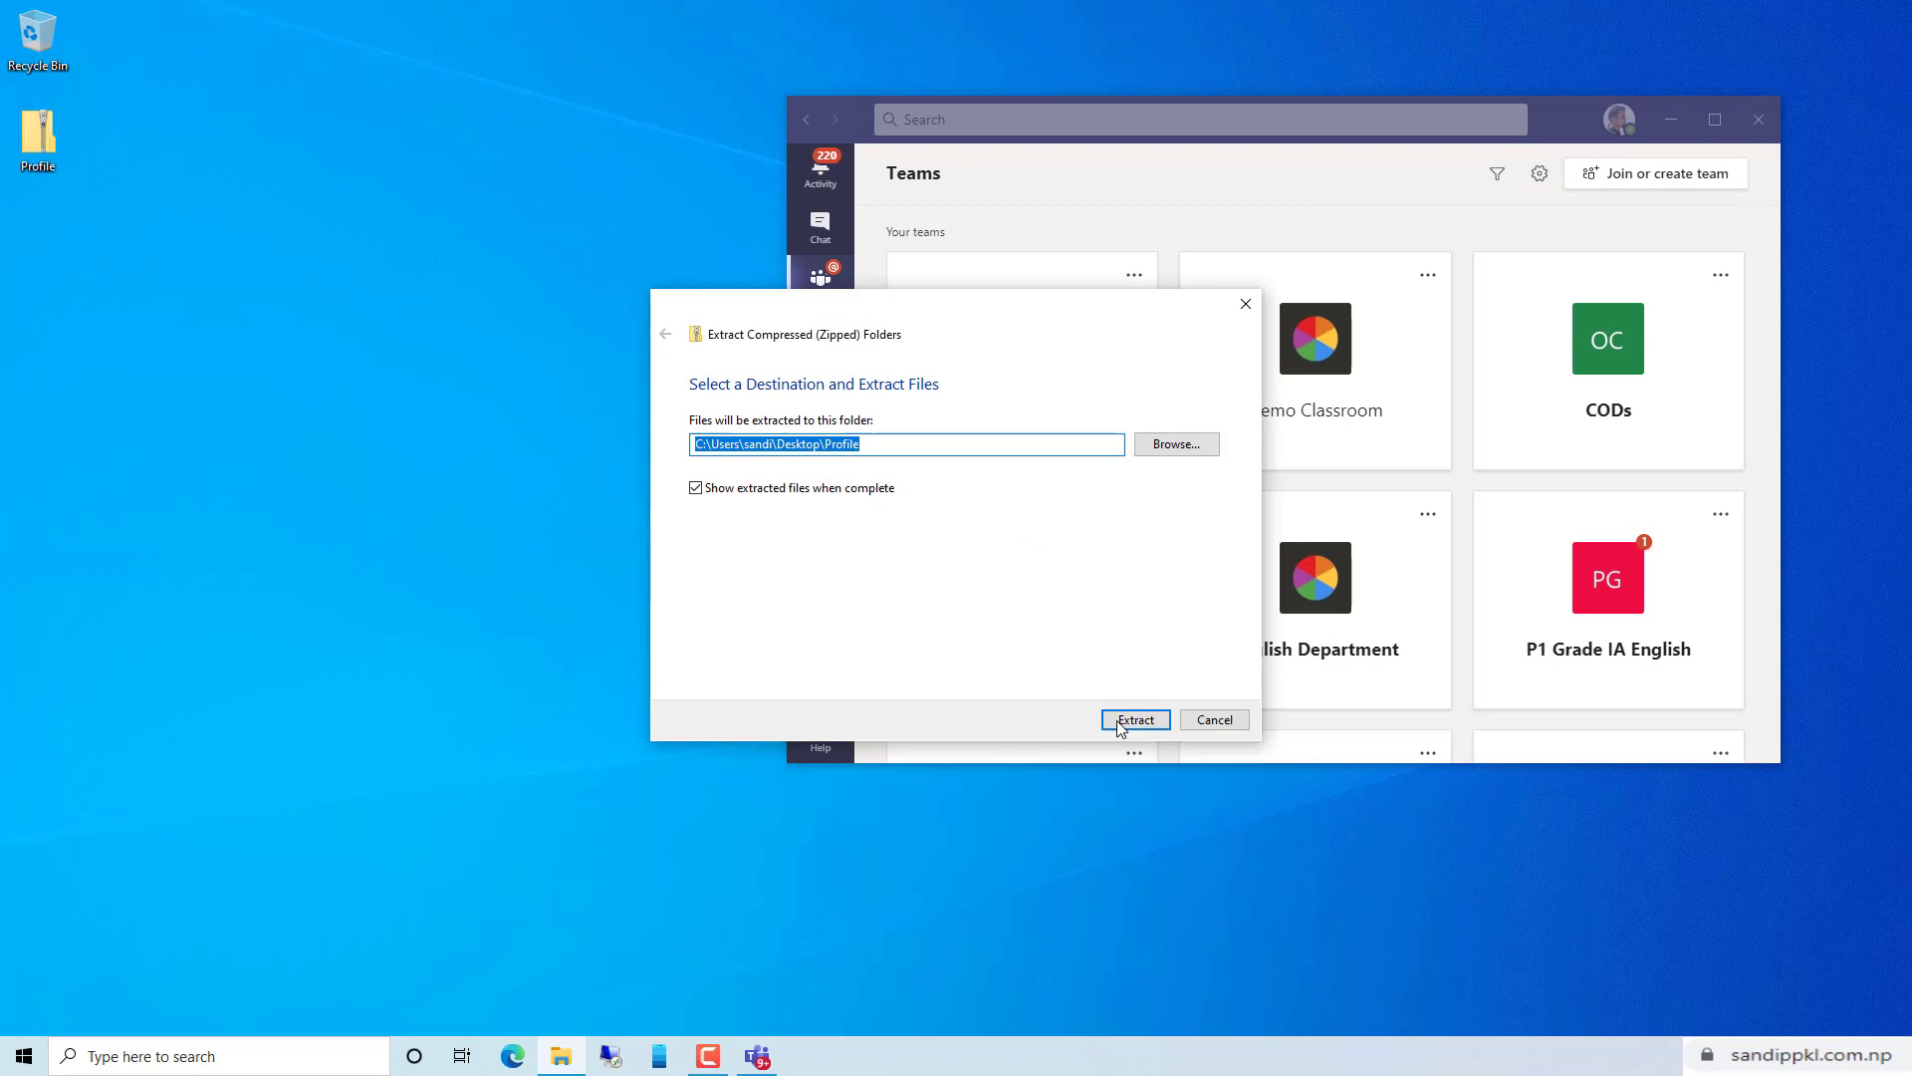
left_click(1133, 721)
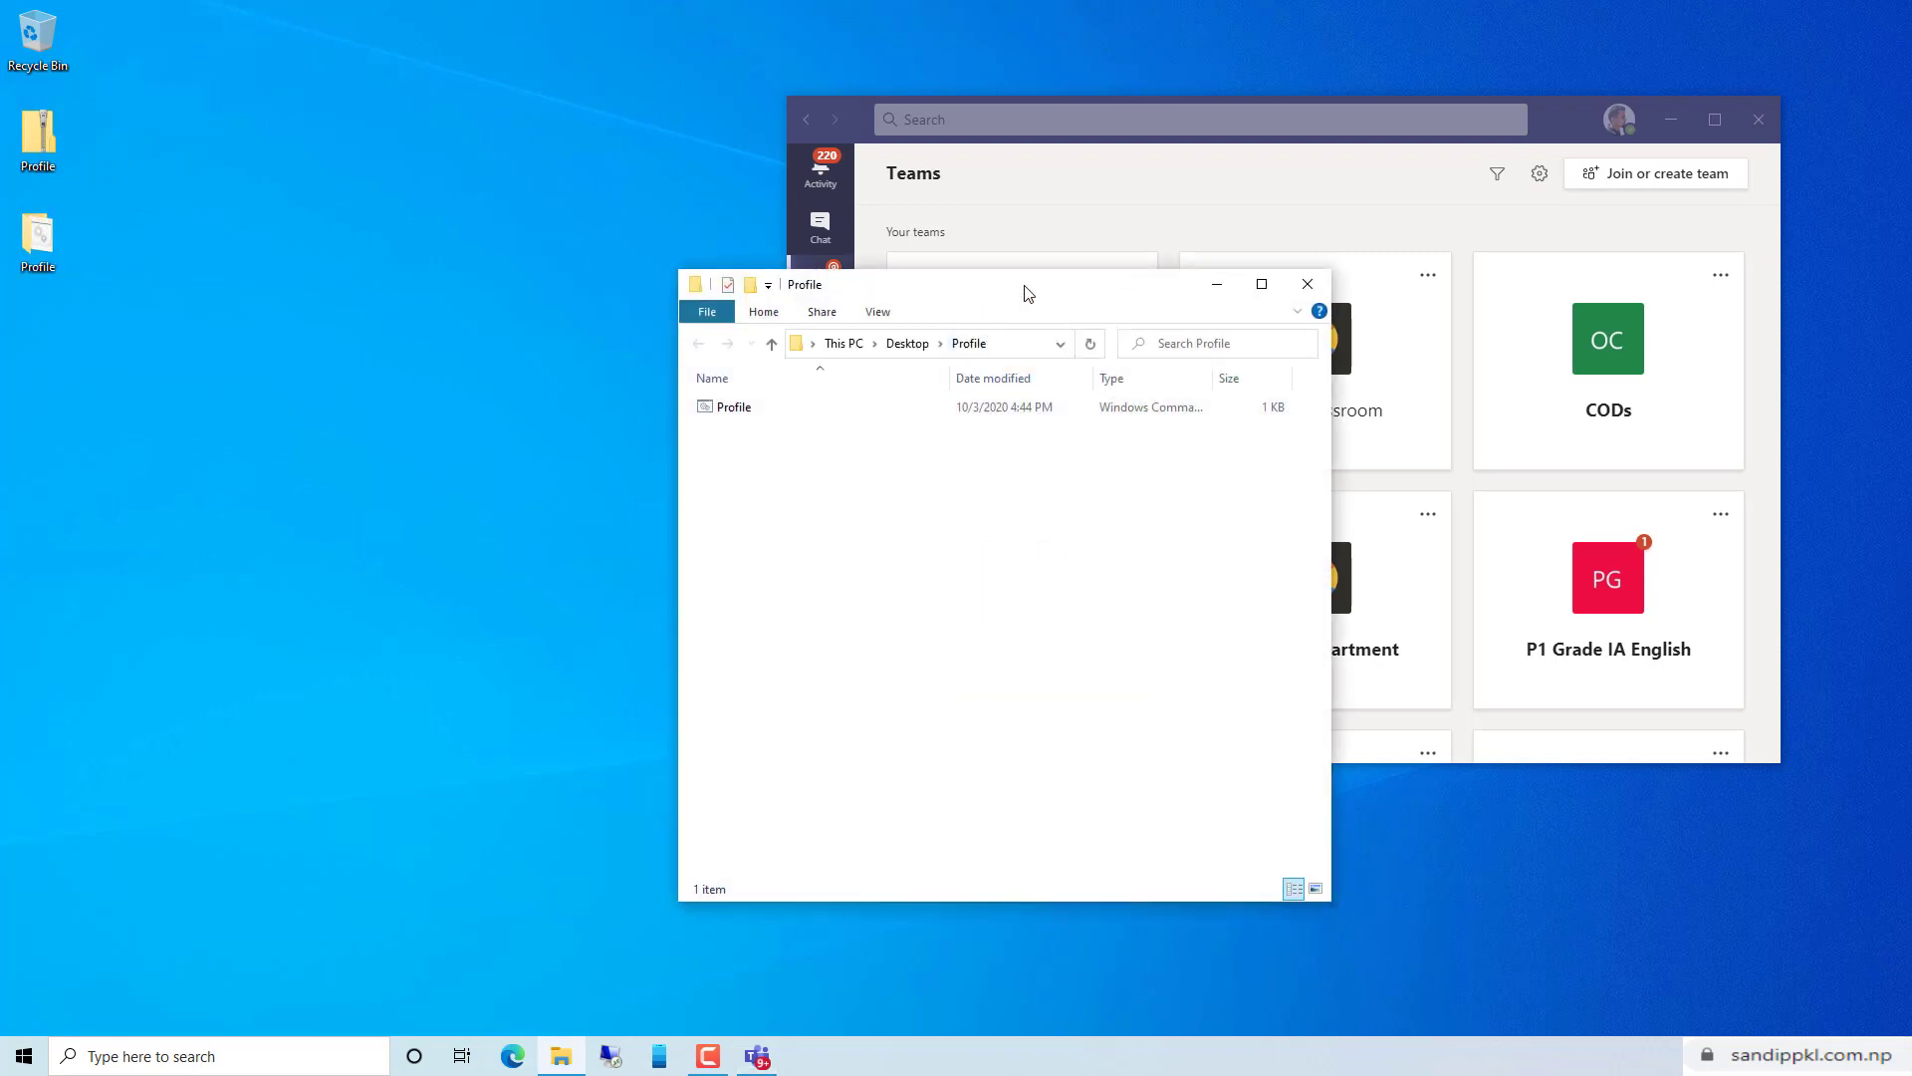
- Move the Profile folder window to the upper left and select the Profile command script
mouse_move(1025, 292)
left_mouse_down()
mouse_move(376, 299)
mouse_move(357, 203)
left_mouse_up()
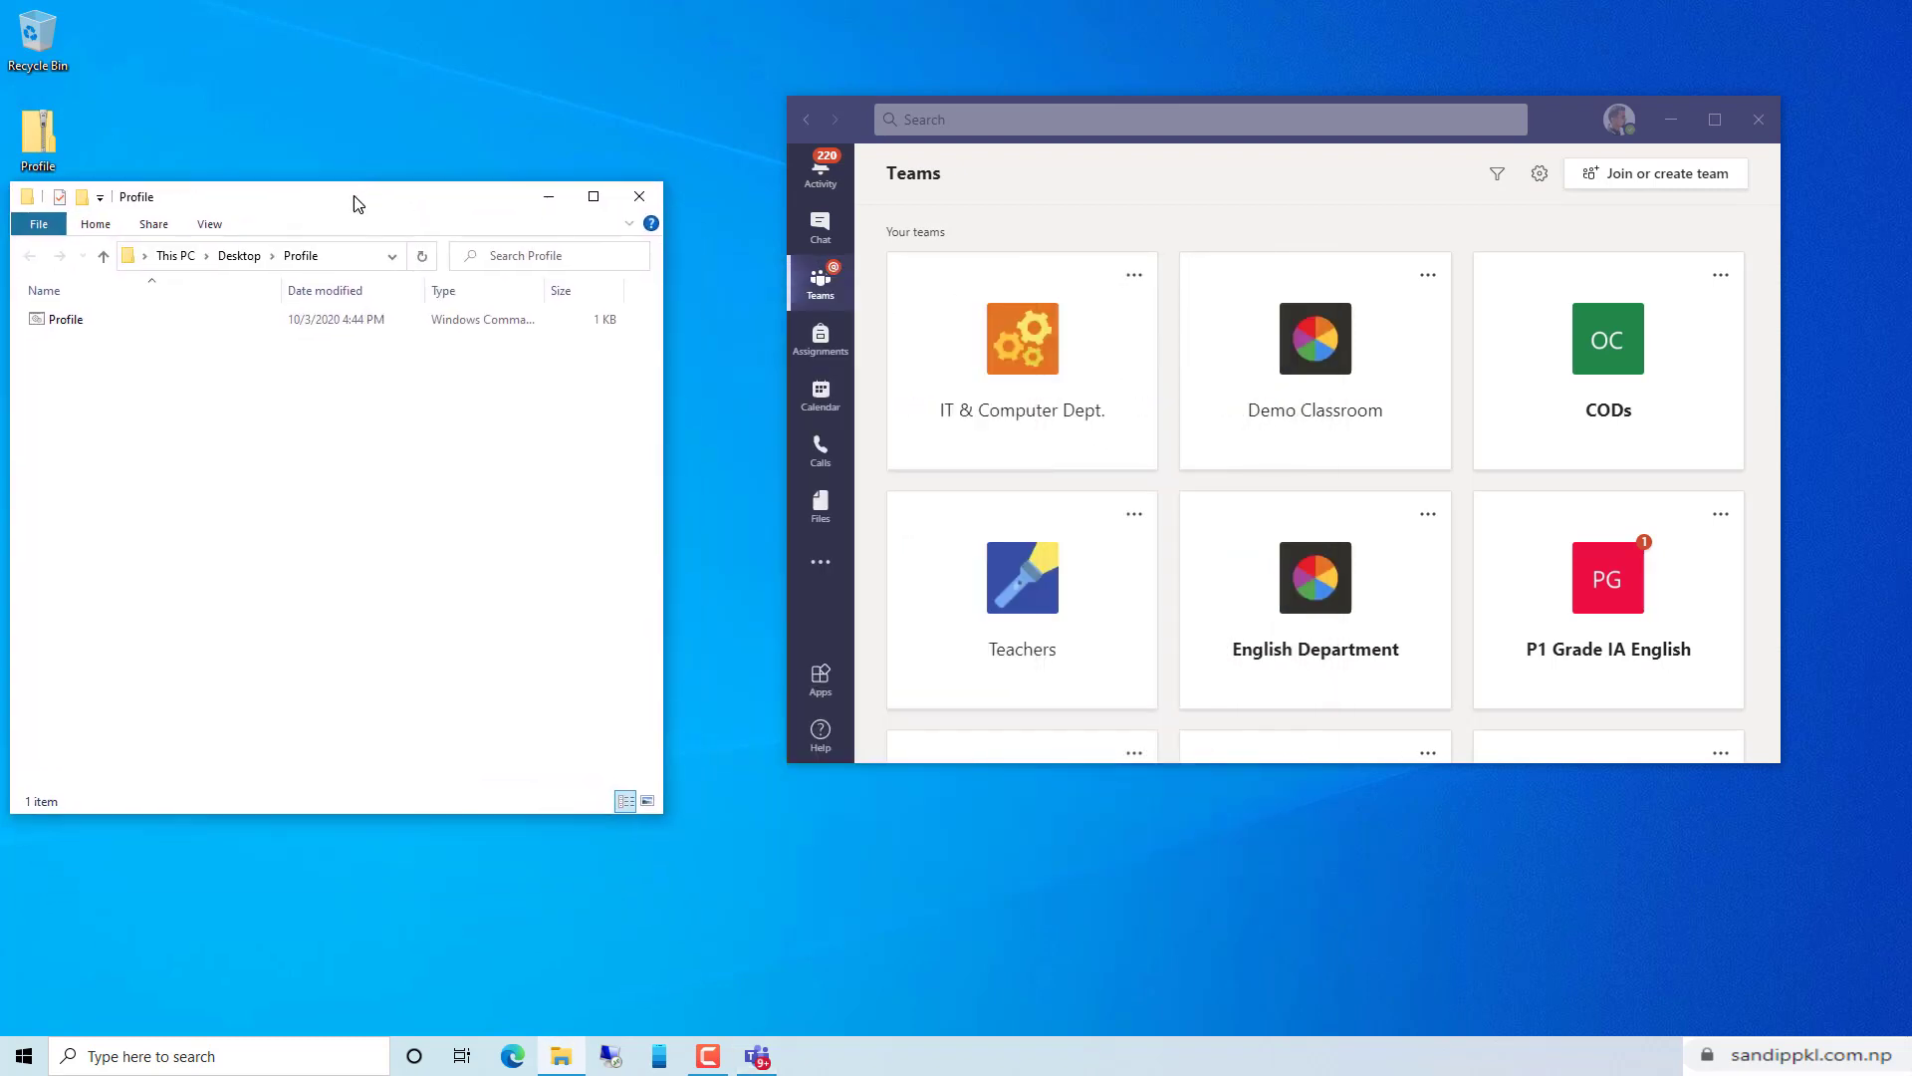
left_click(102, 338)
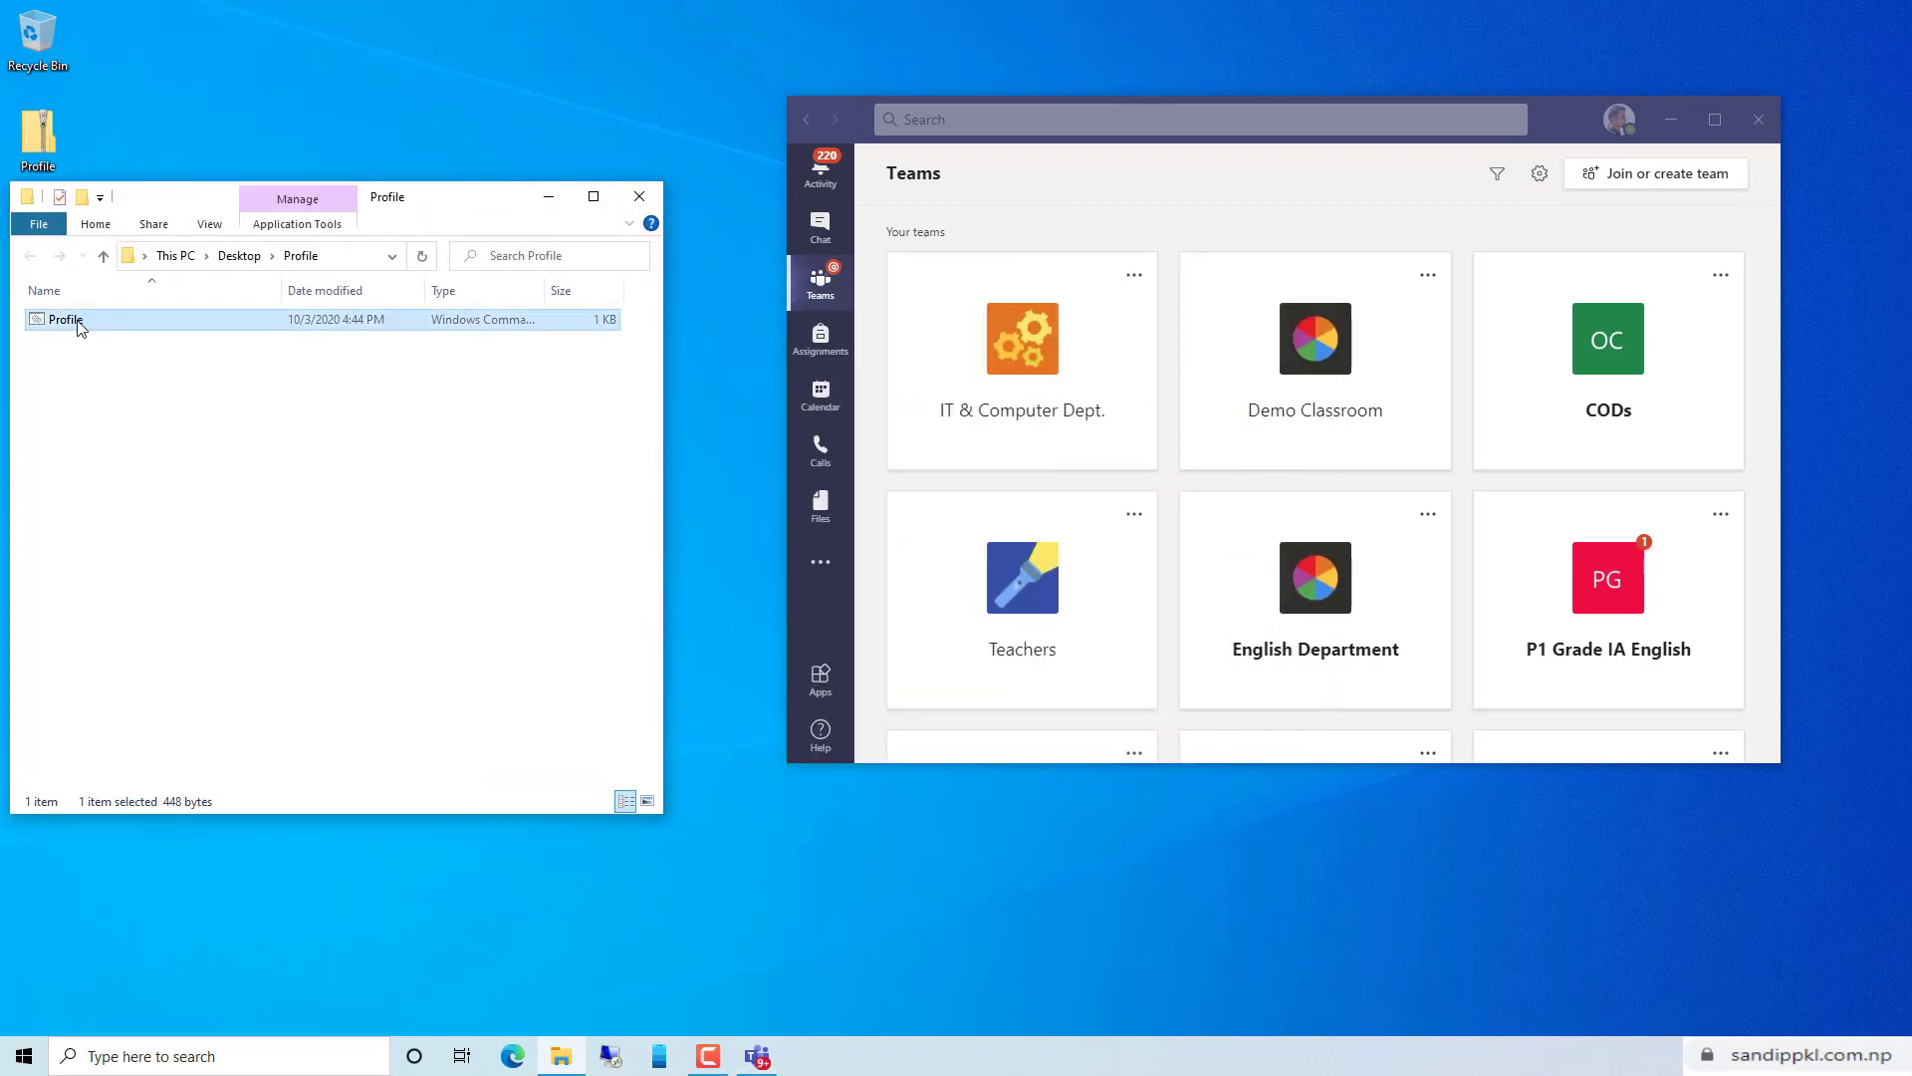
- Bring the Teams window forward and shift it left and down out of the way
right_click(129, 322)
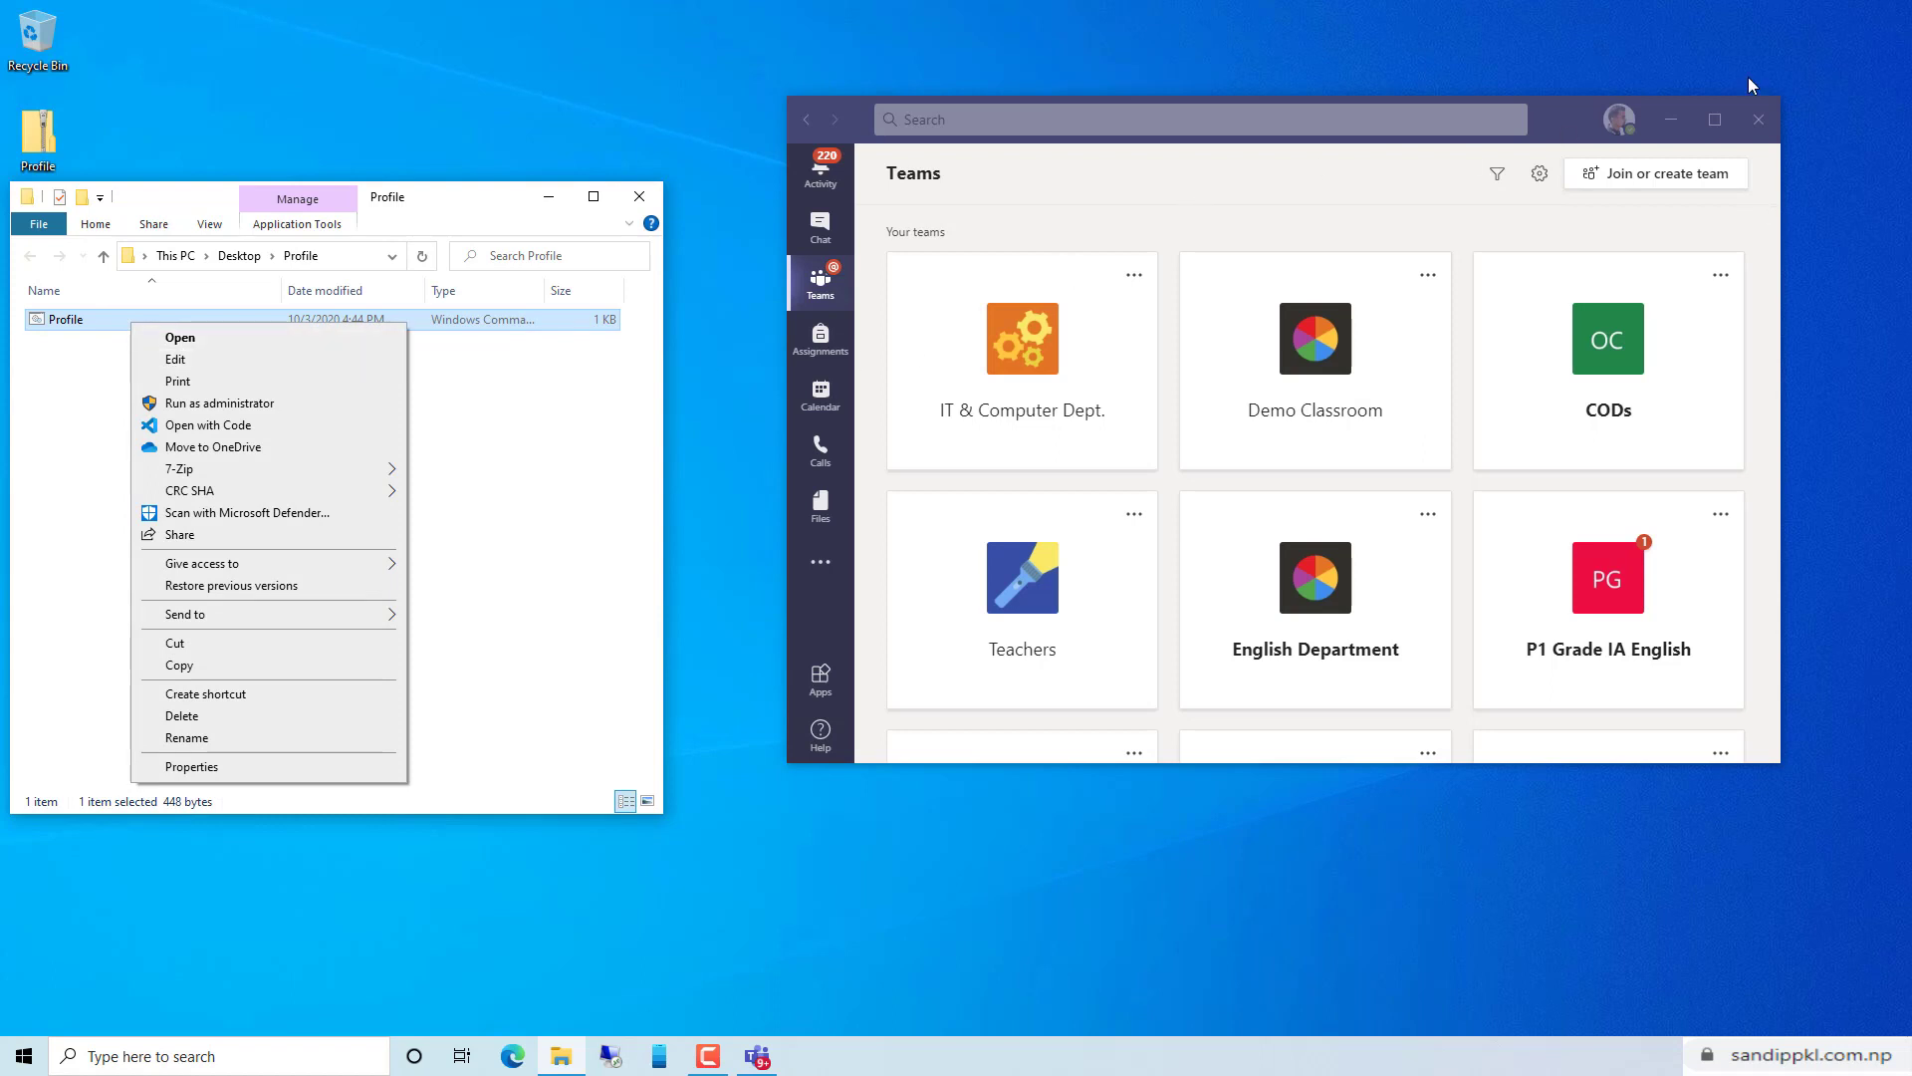
left_click(1569, 112)
mouse_move(1543, 127)
left_mouse_down()
mouse_move(1506, 150)
mouse_move(1513, 133)
left_mouse_up()
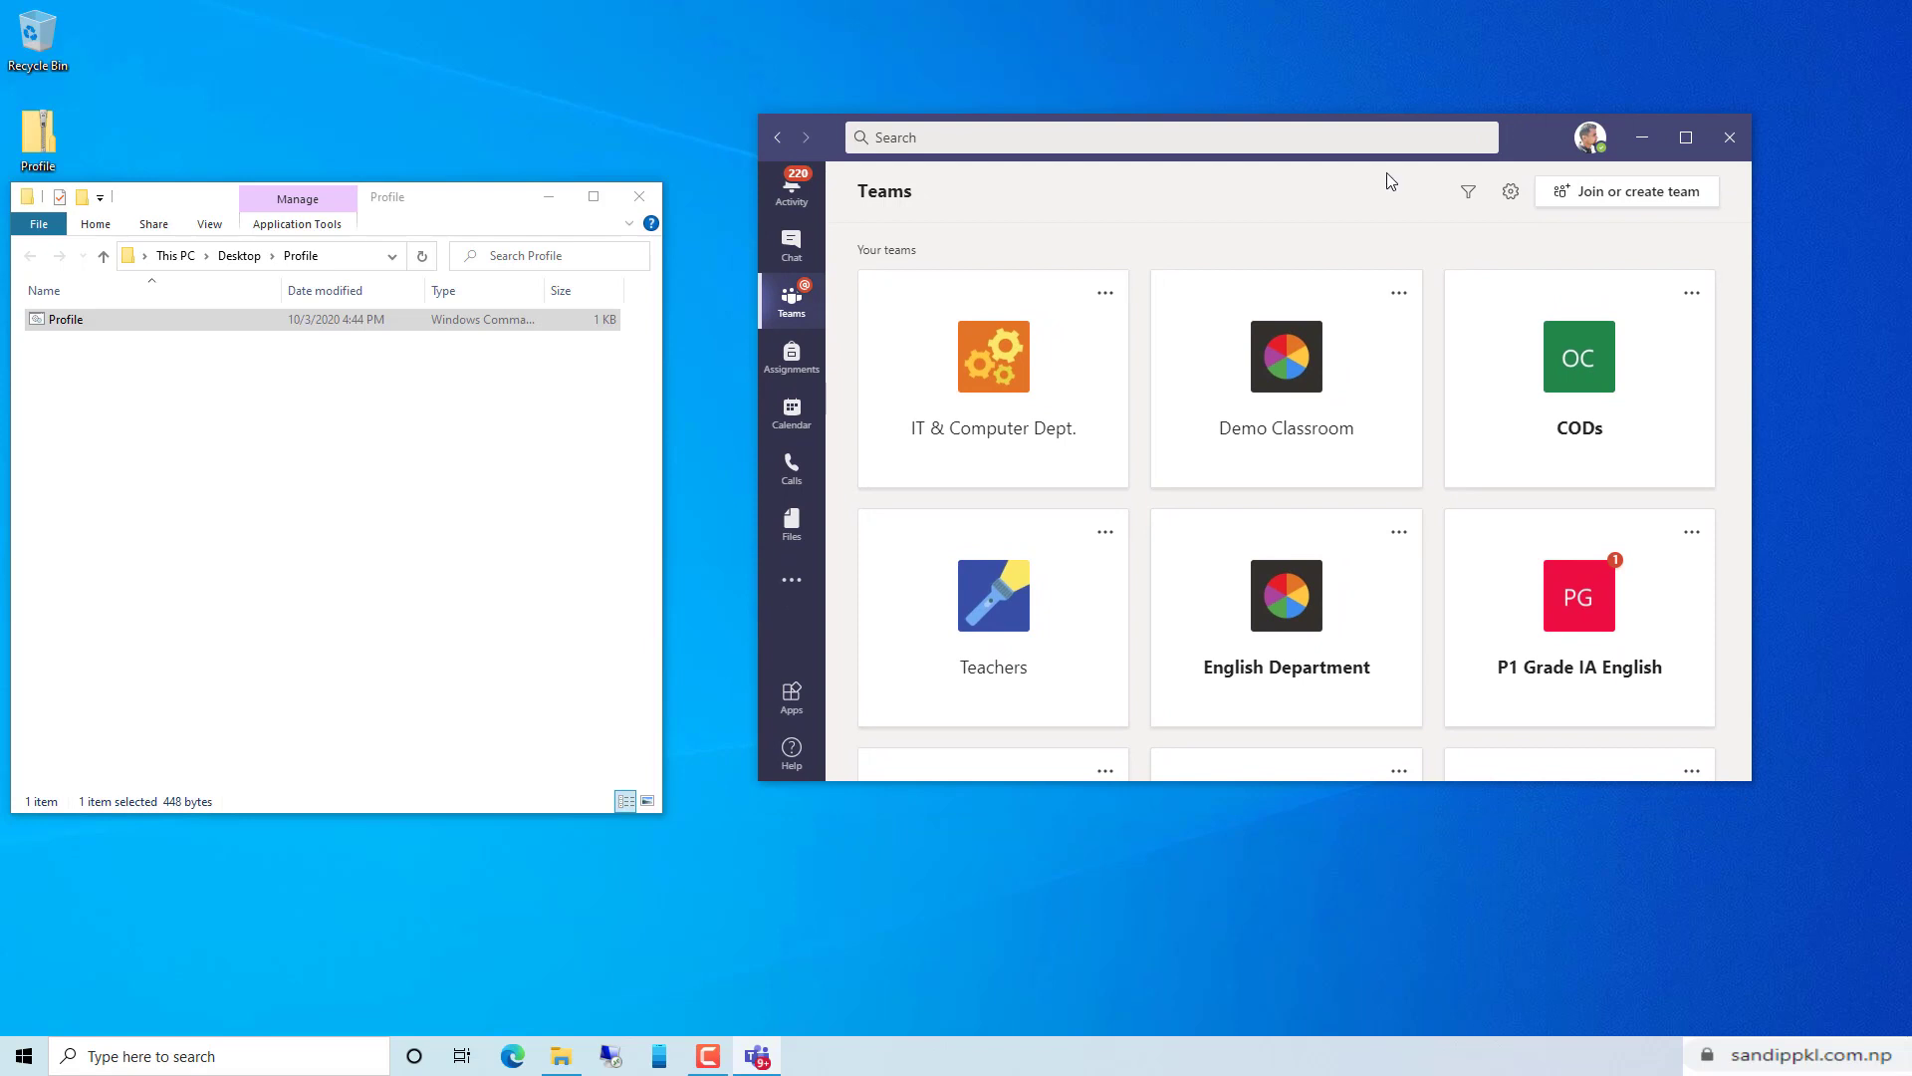
- Run Profile.cmd and choose More info then Run anyway in the SmartScreen warning
left_click(133, 324)
right_click(132, 322)
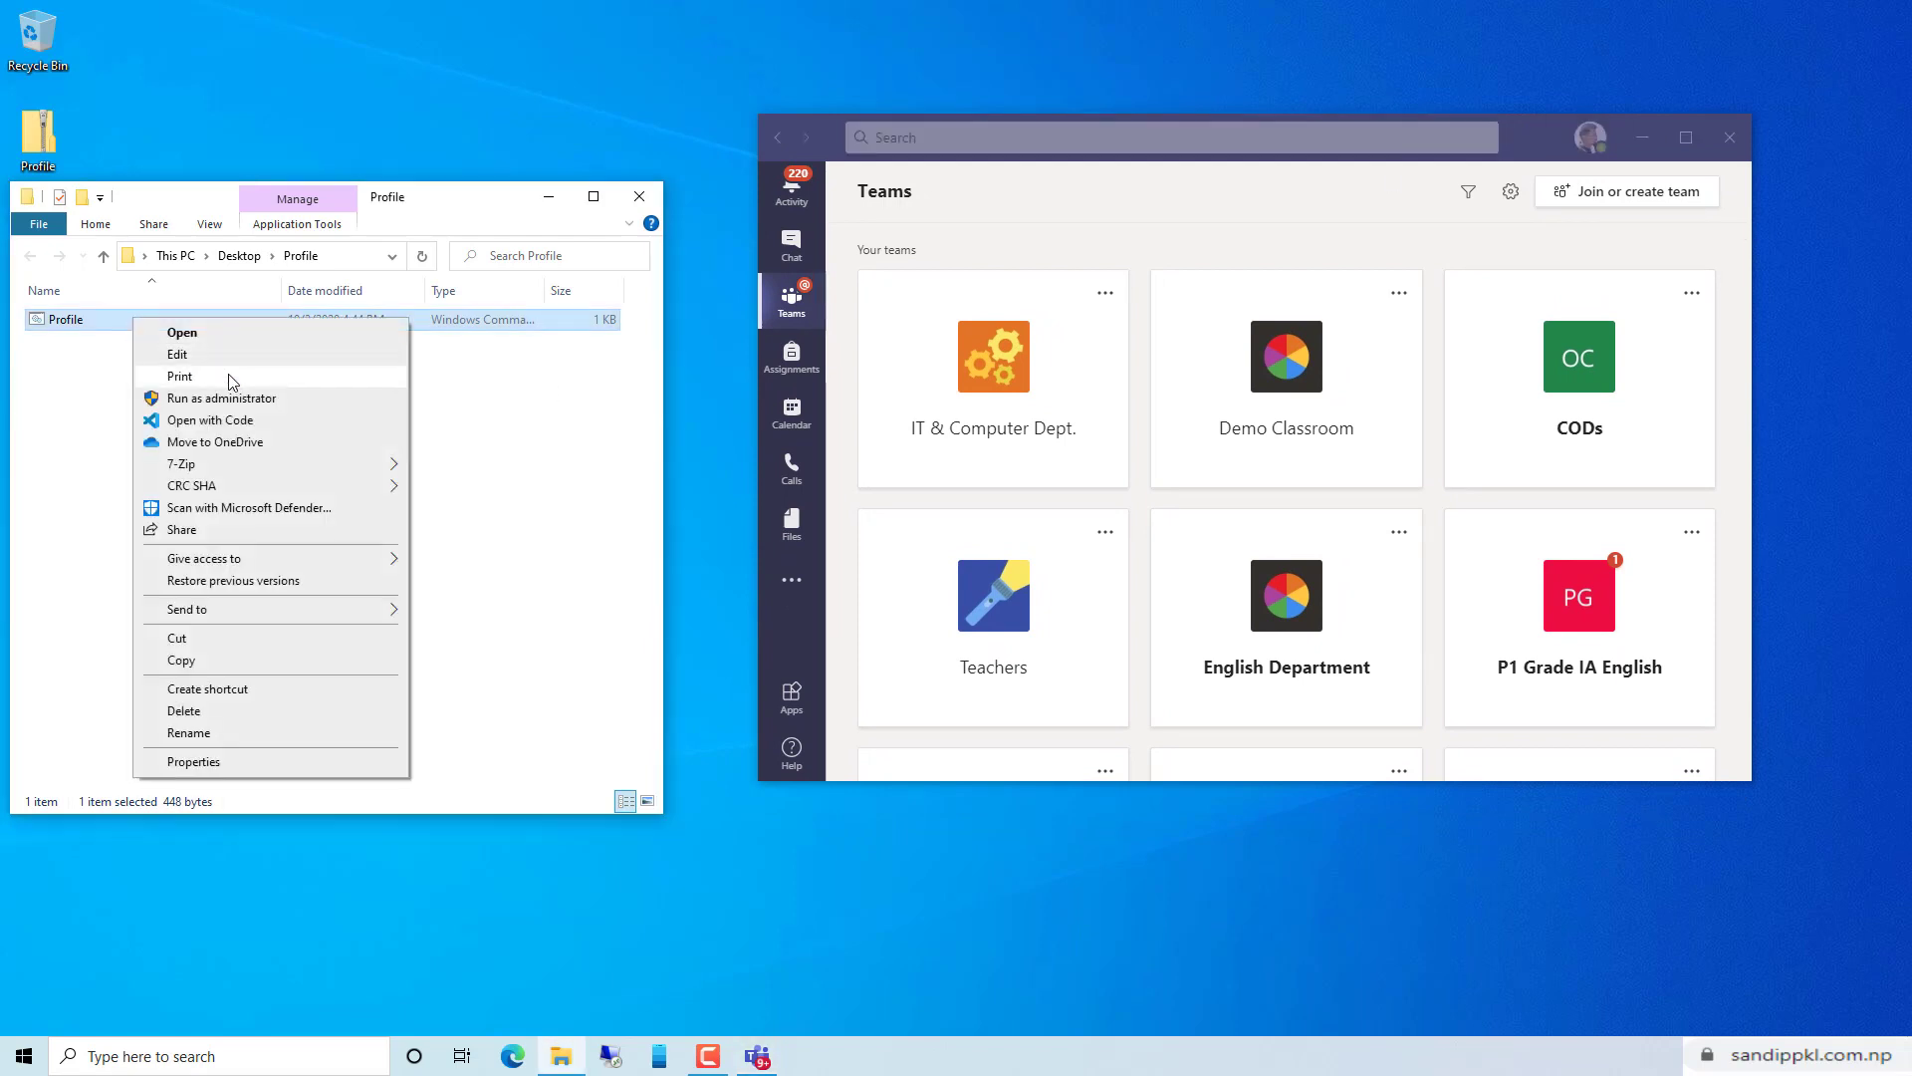
left_click(189, 335)
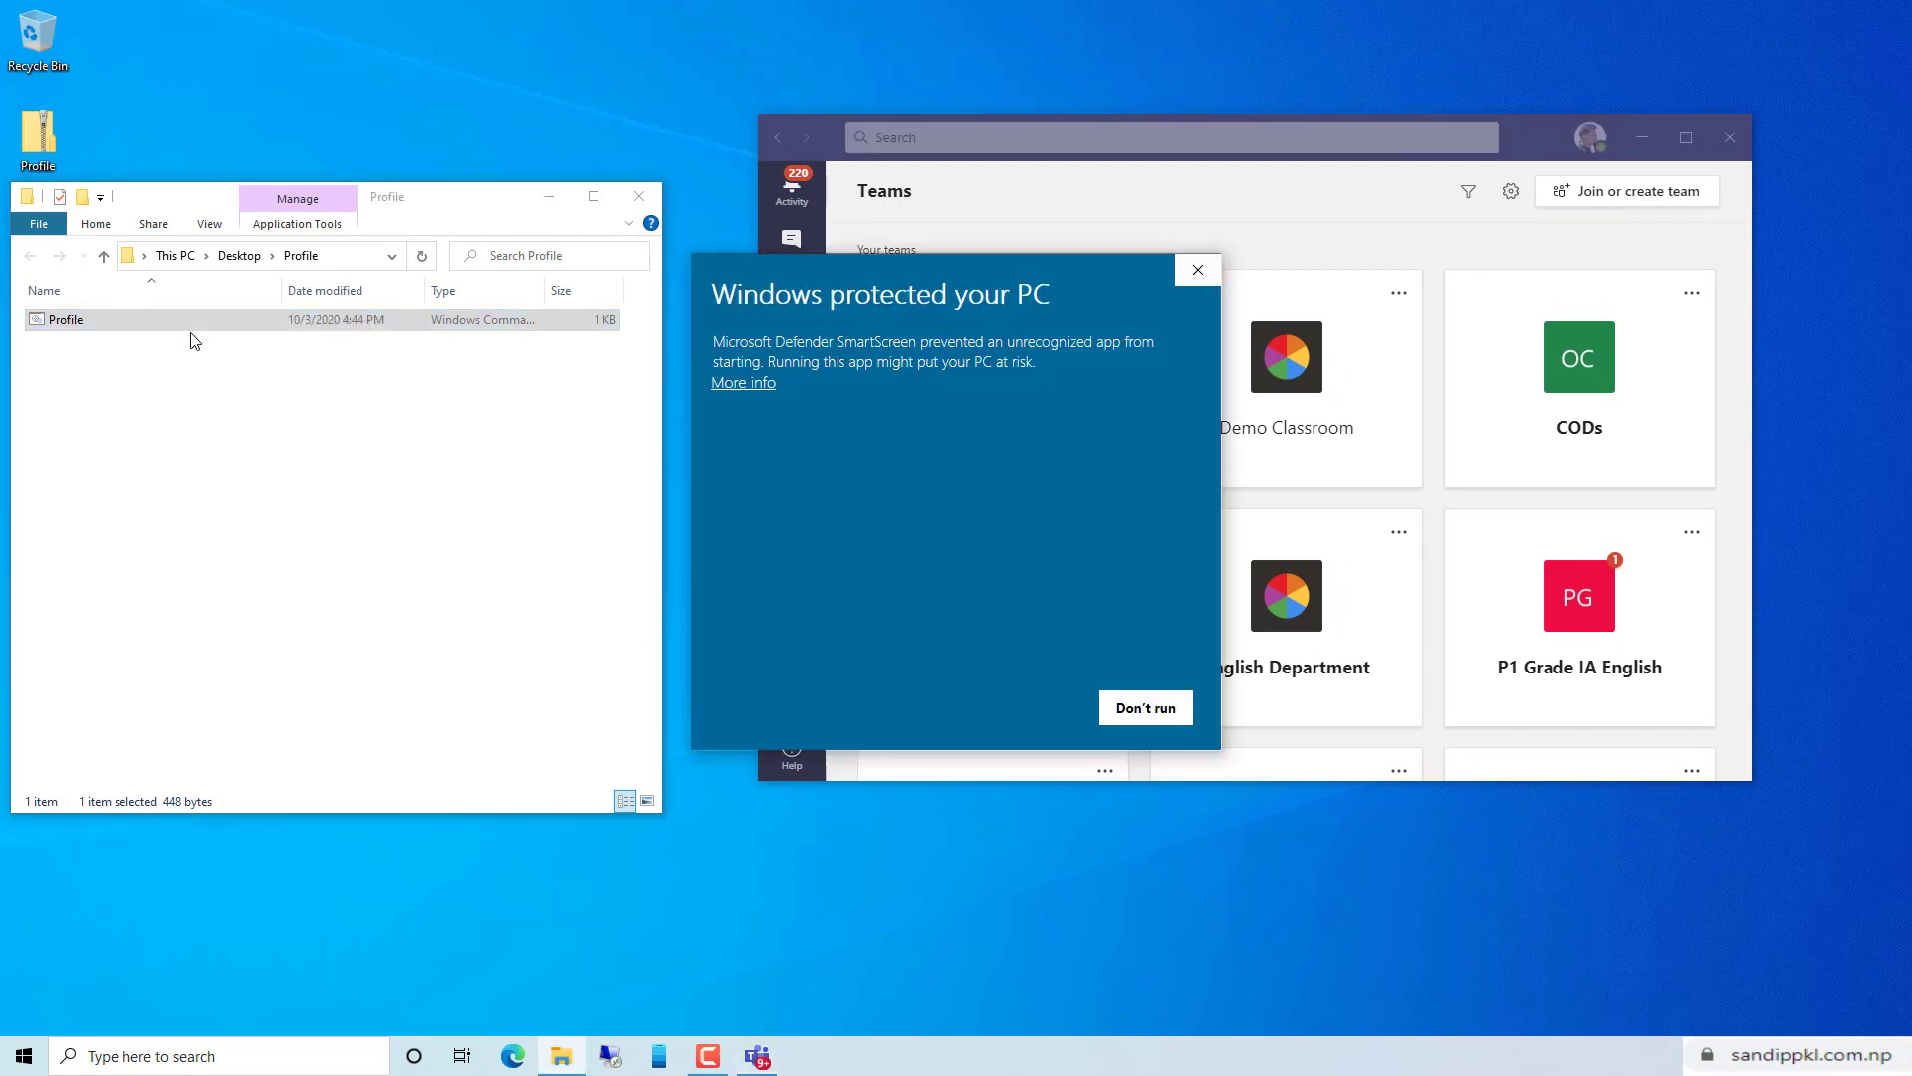
left_click(743, 383)
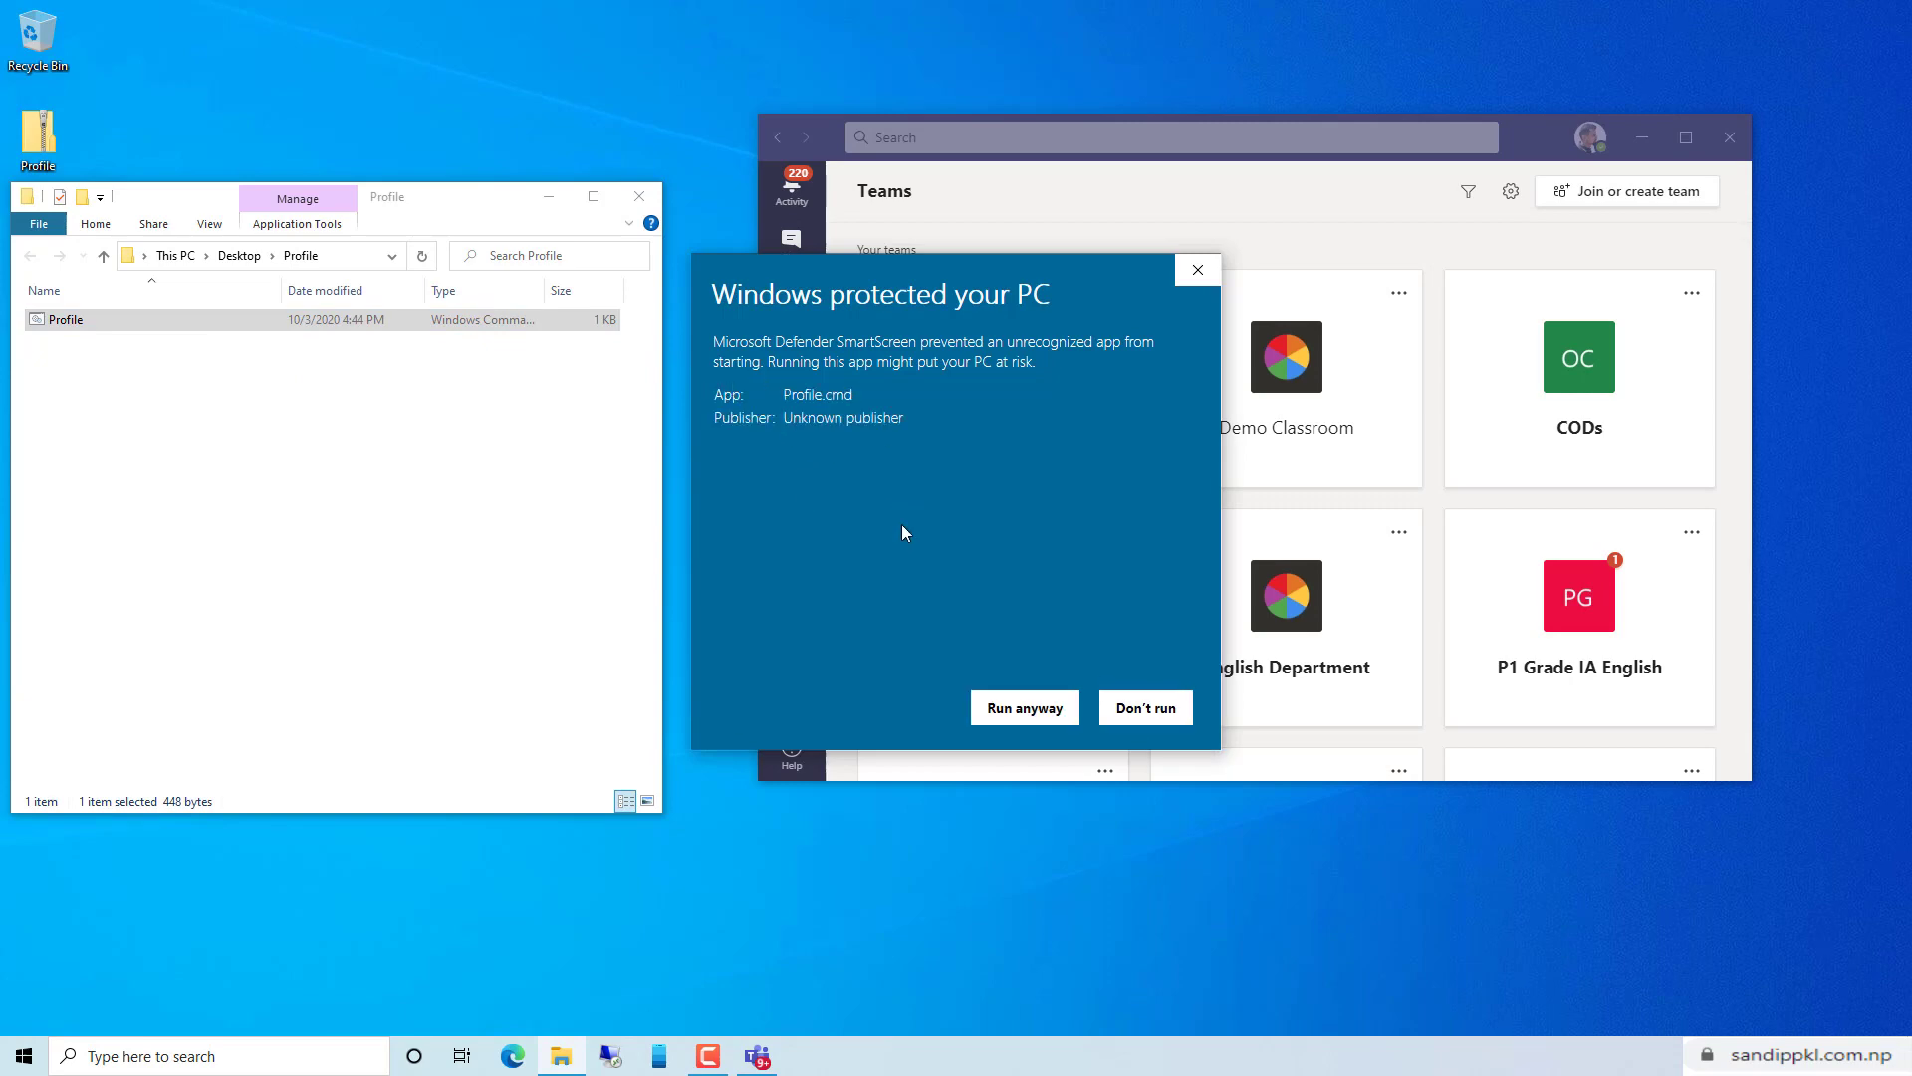
left_click(1032, 712)
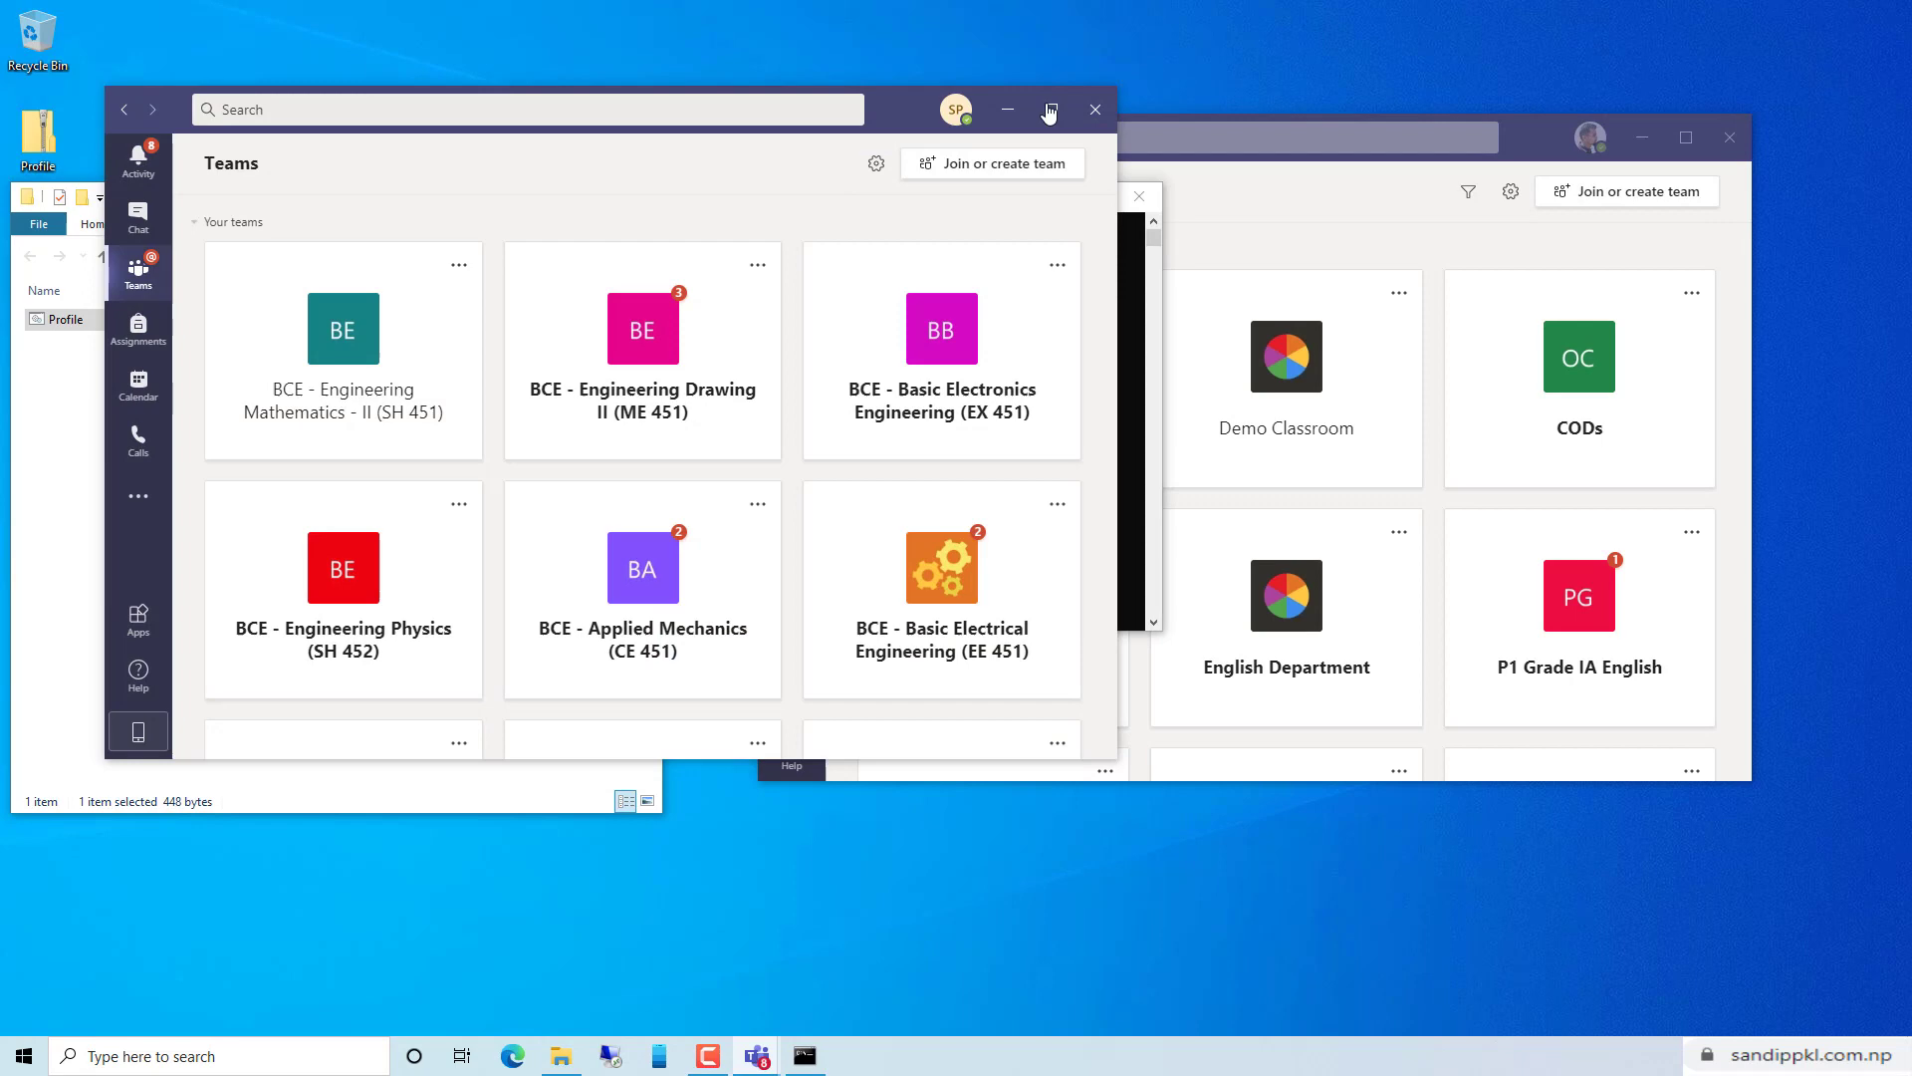
- Move and narrow both Teams windows so they sit side by side, second instance on the right
left_click_drag(1526, 134, 1591, 96)
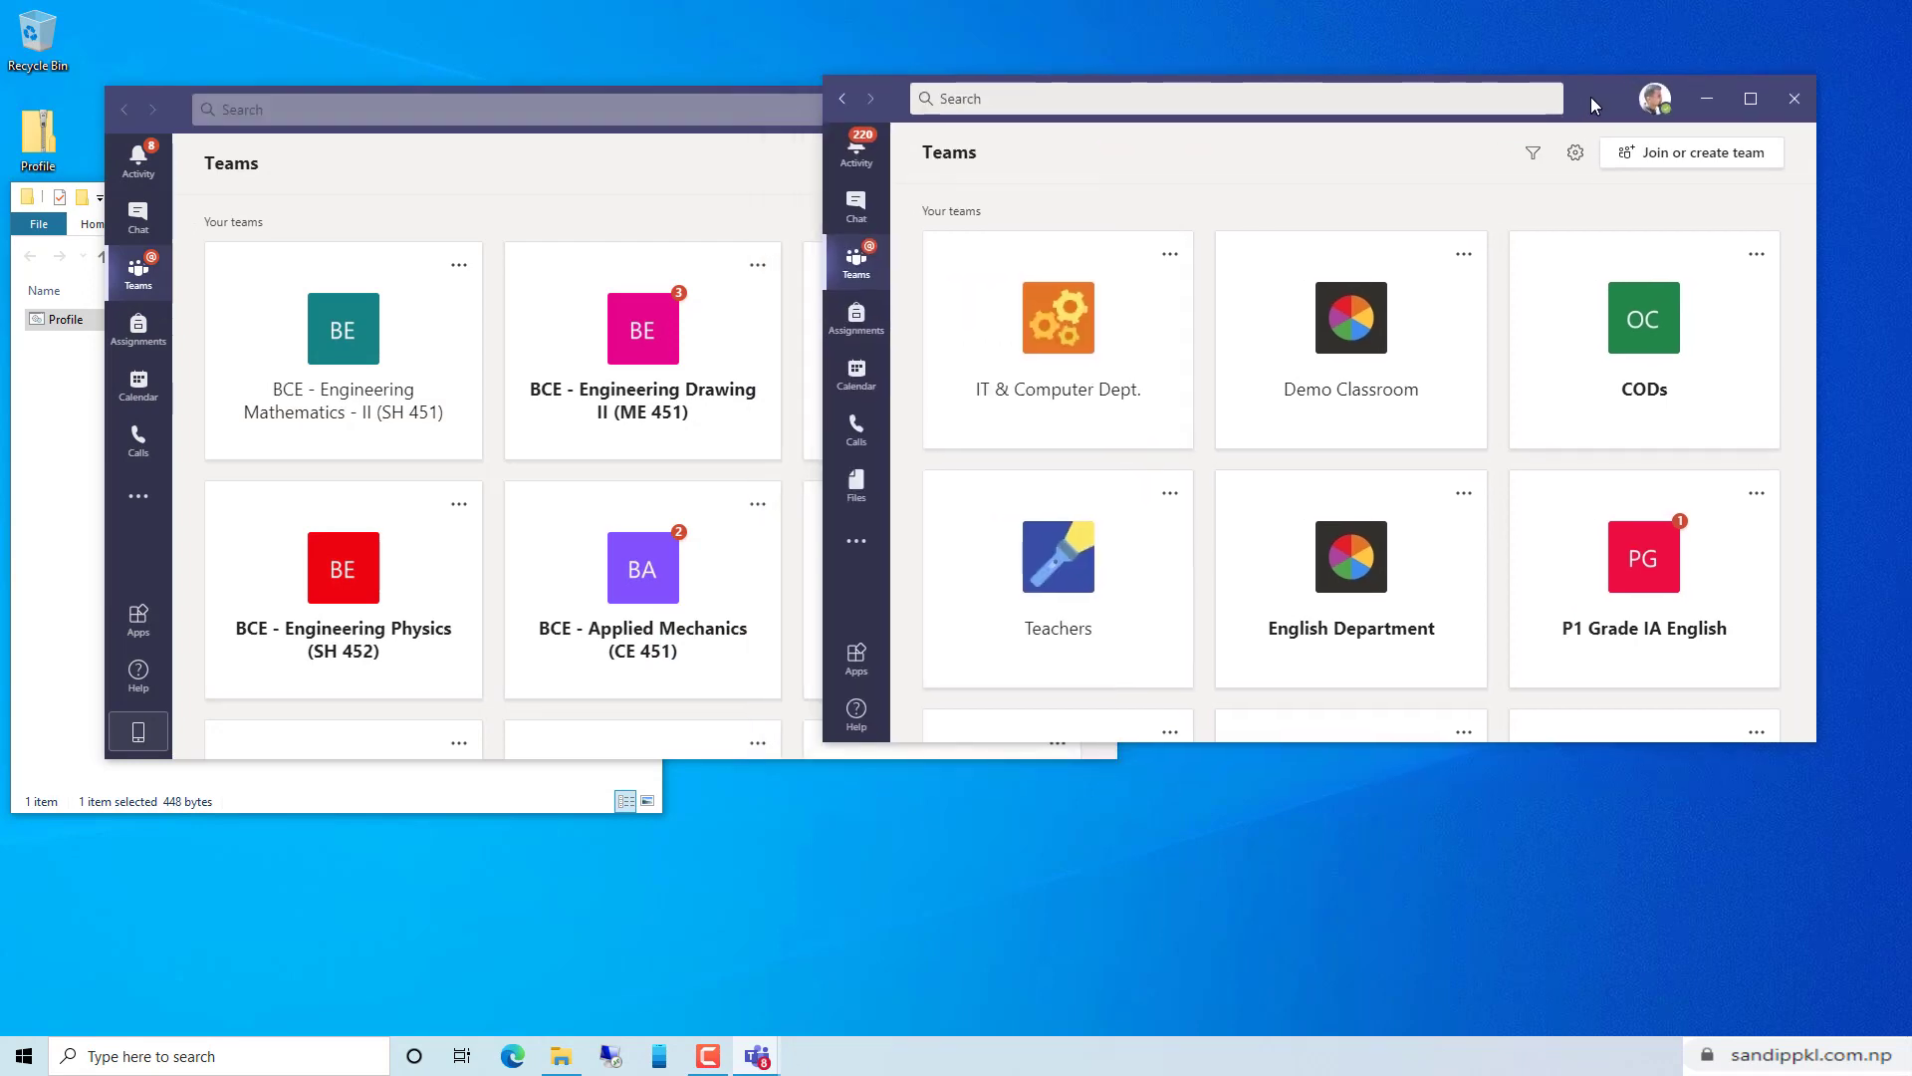
left_click(148, 90)
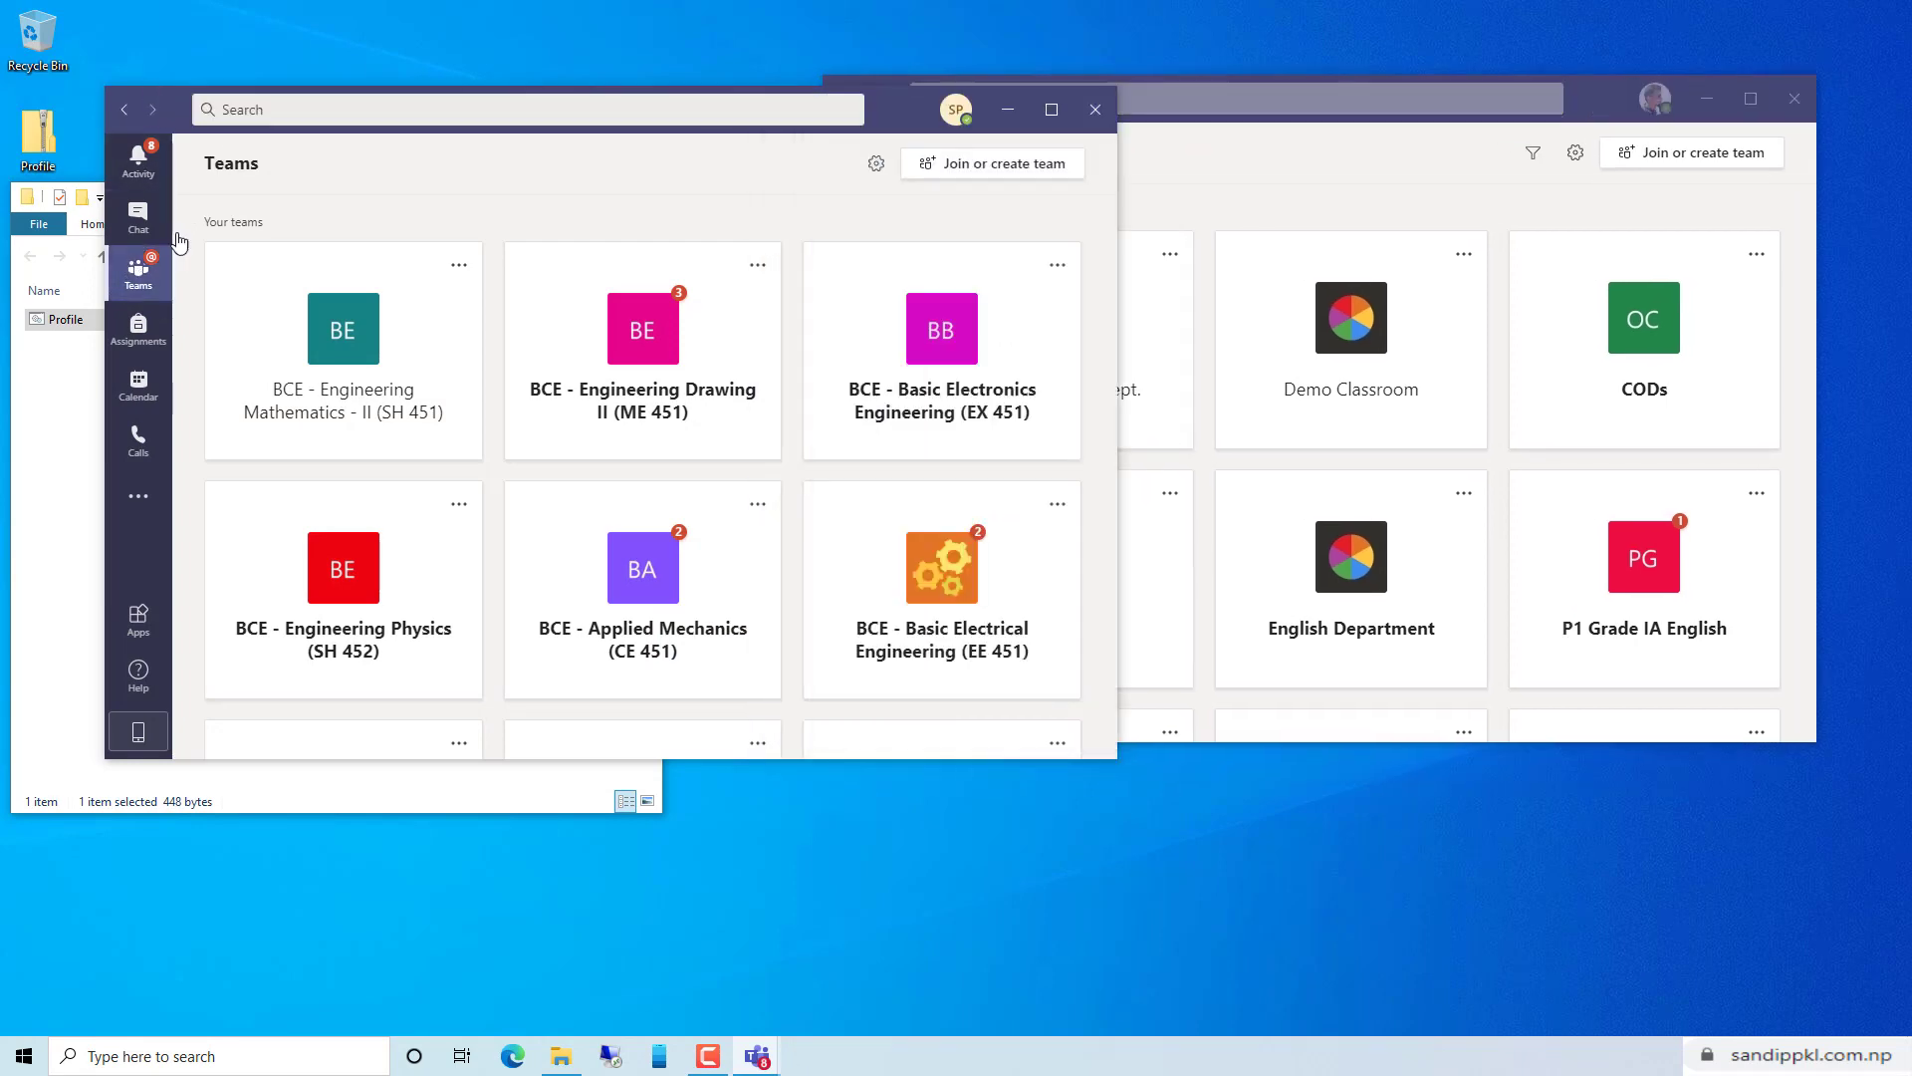
left_click_drag(922, 119, 898, 221)
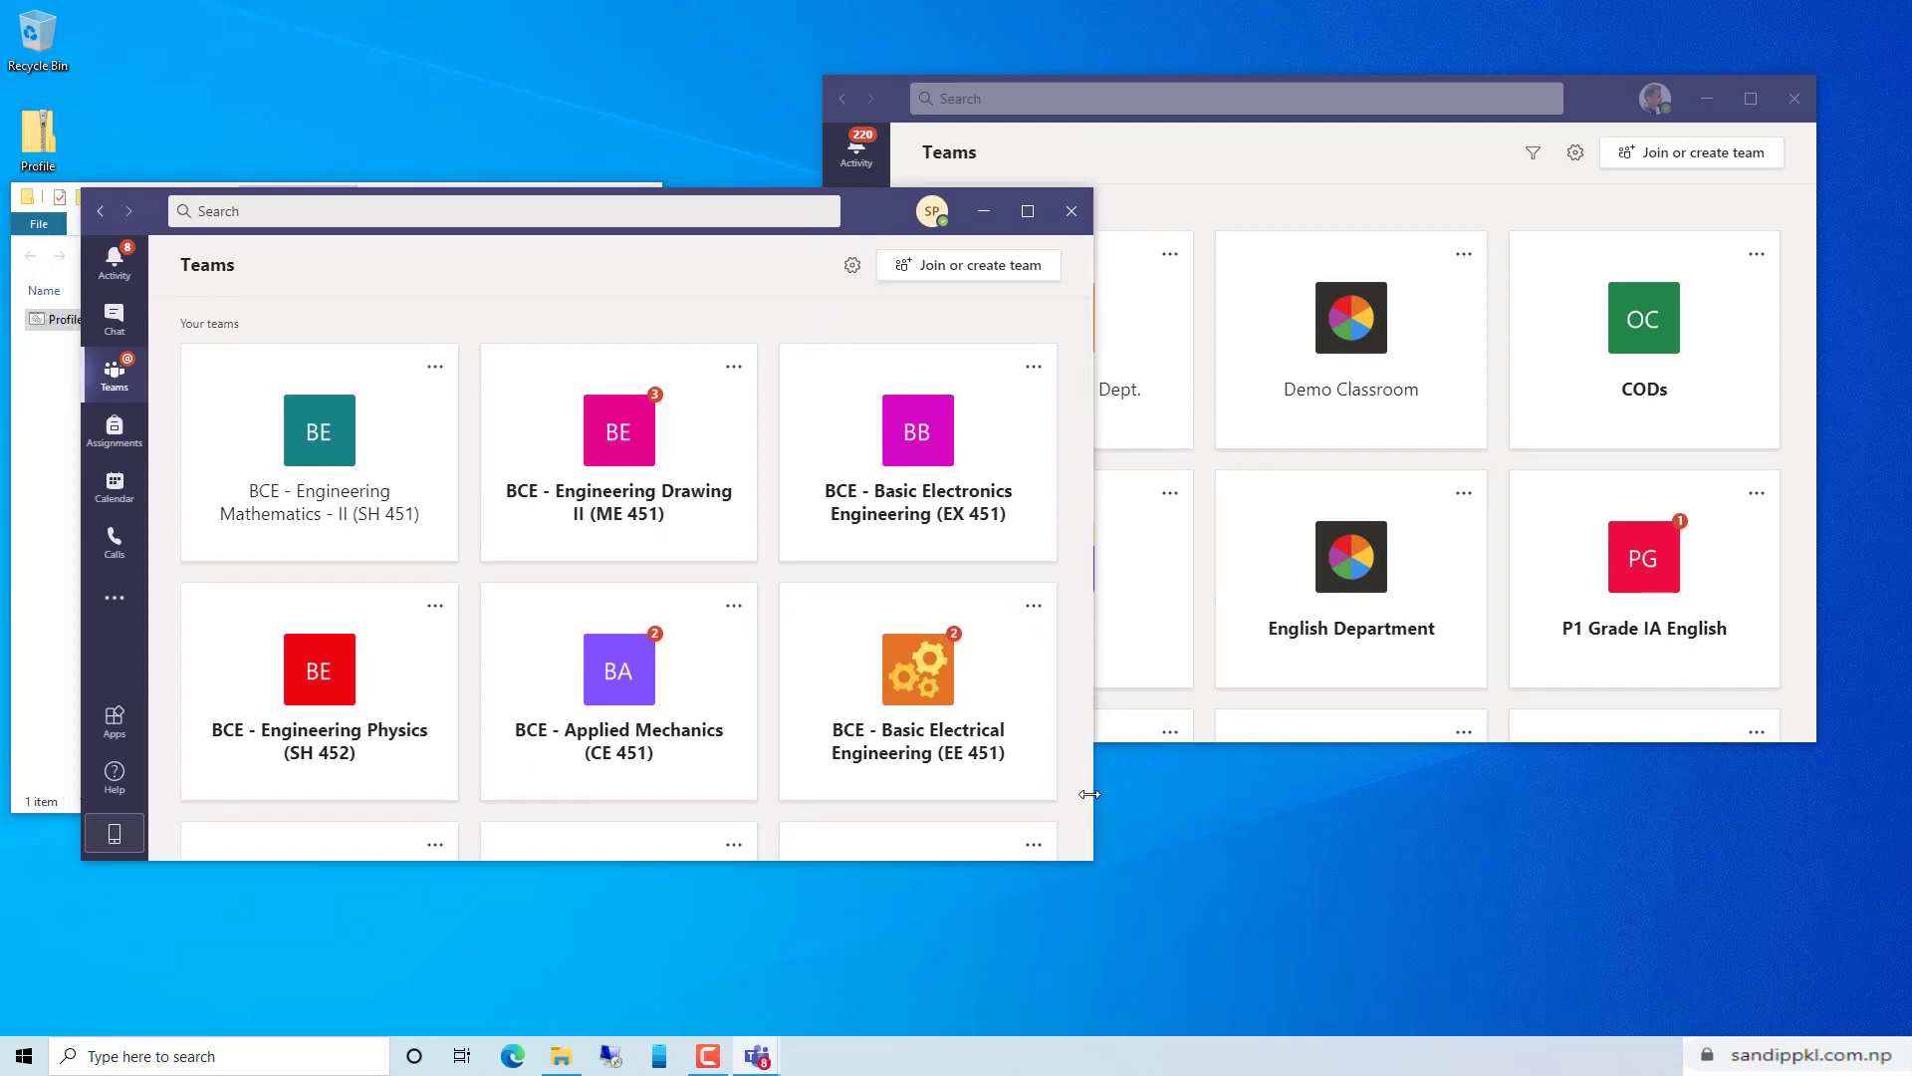
left_click_drag(1091, 793, 916, 808)
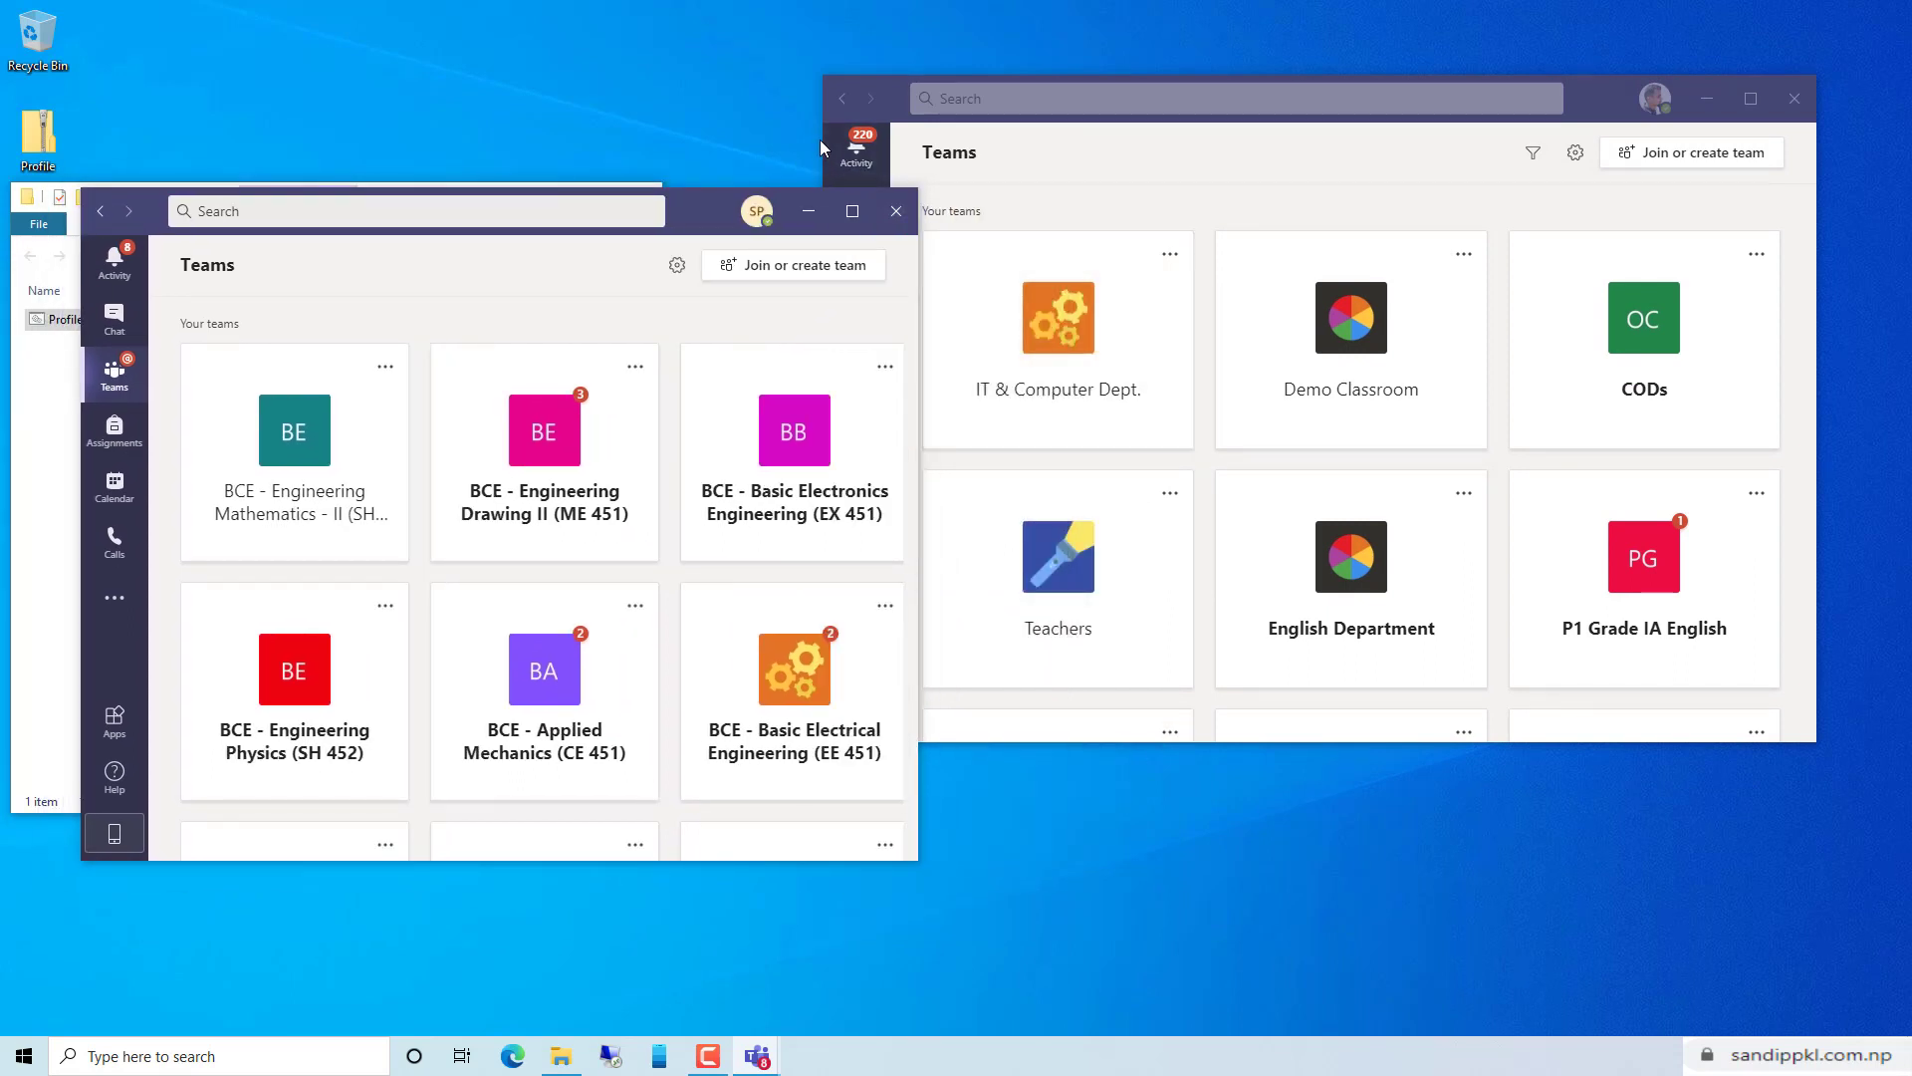
left_click(821, 140)
left_click_drag(820, 139, 931, 139)
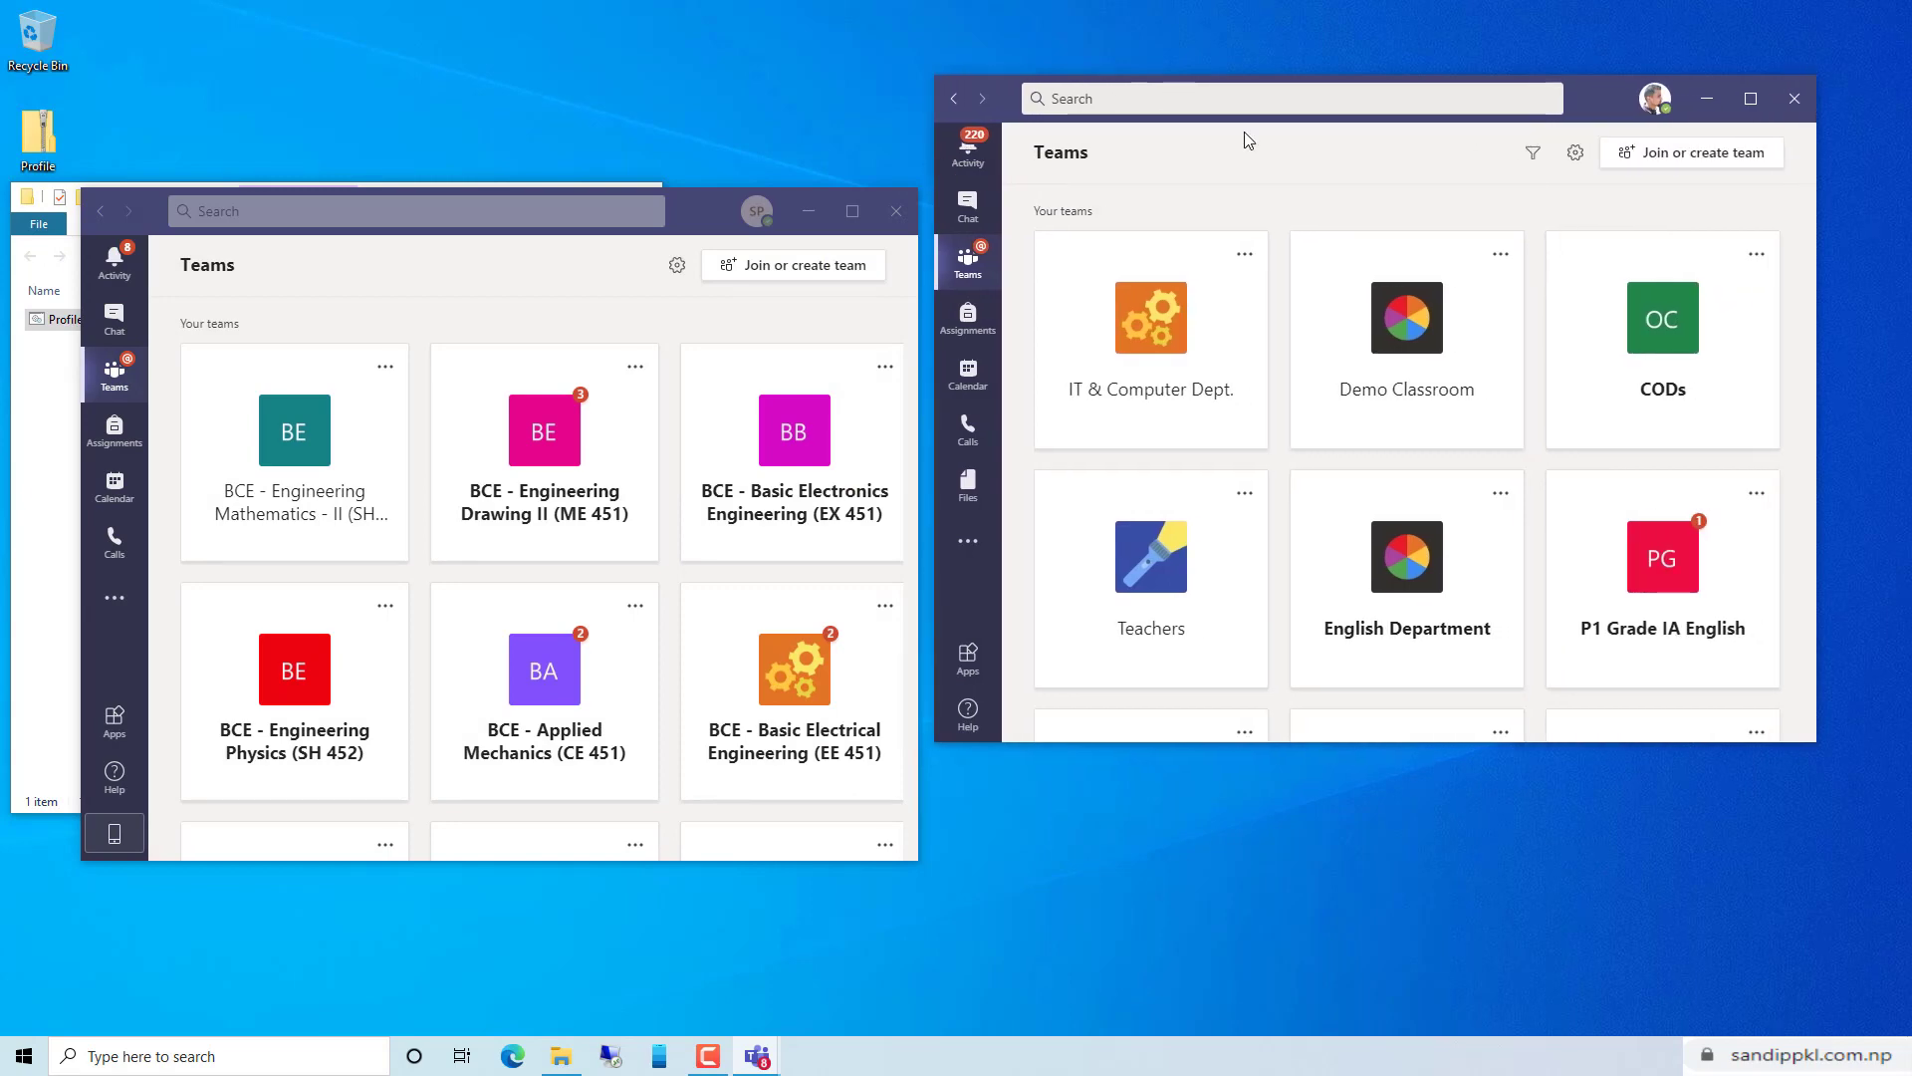
mouse_move(1597, 103)
left_mouse_down()
mouse_move(1576, 114)
mouse_move(1603, 84)
left_mouse_up()
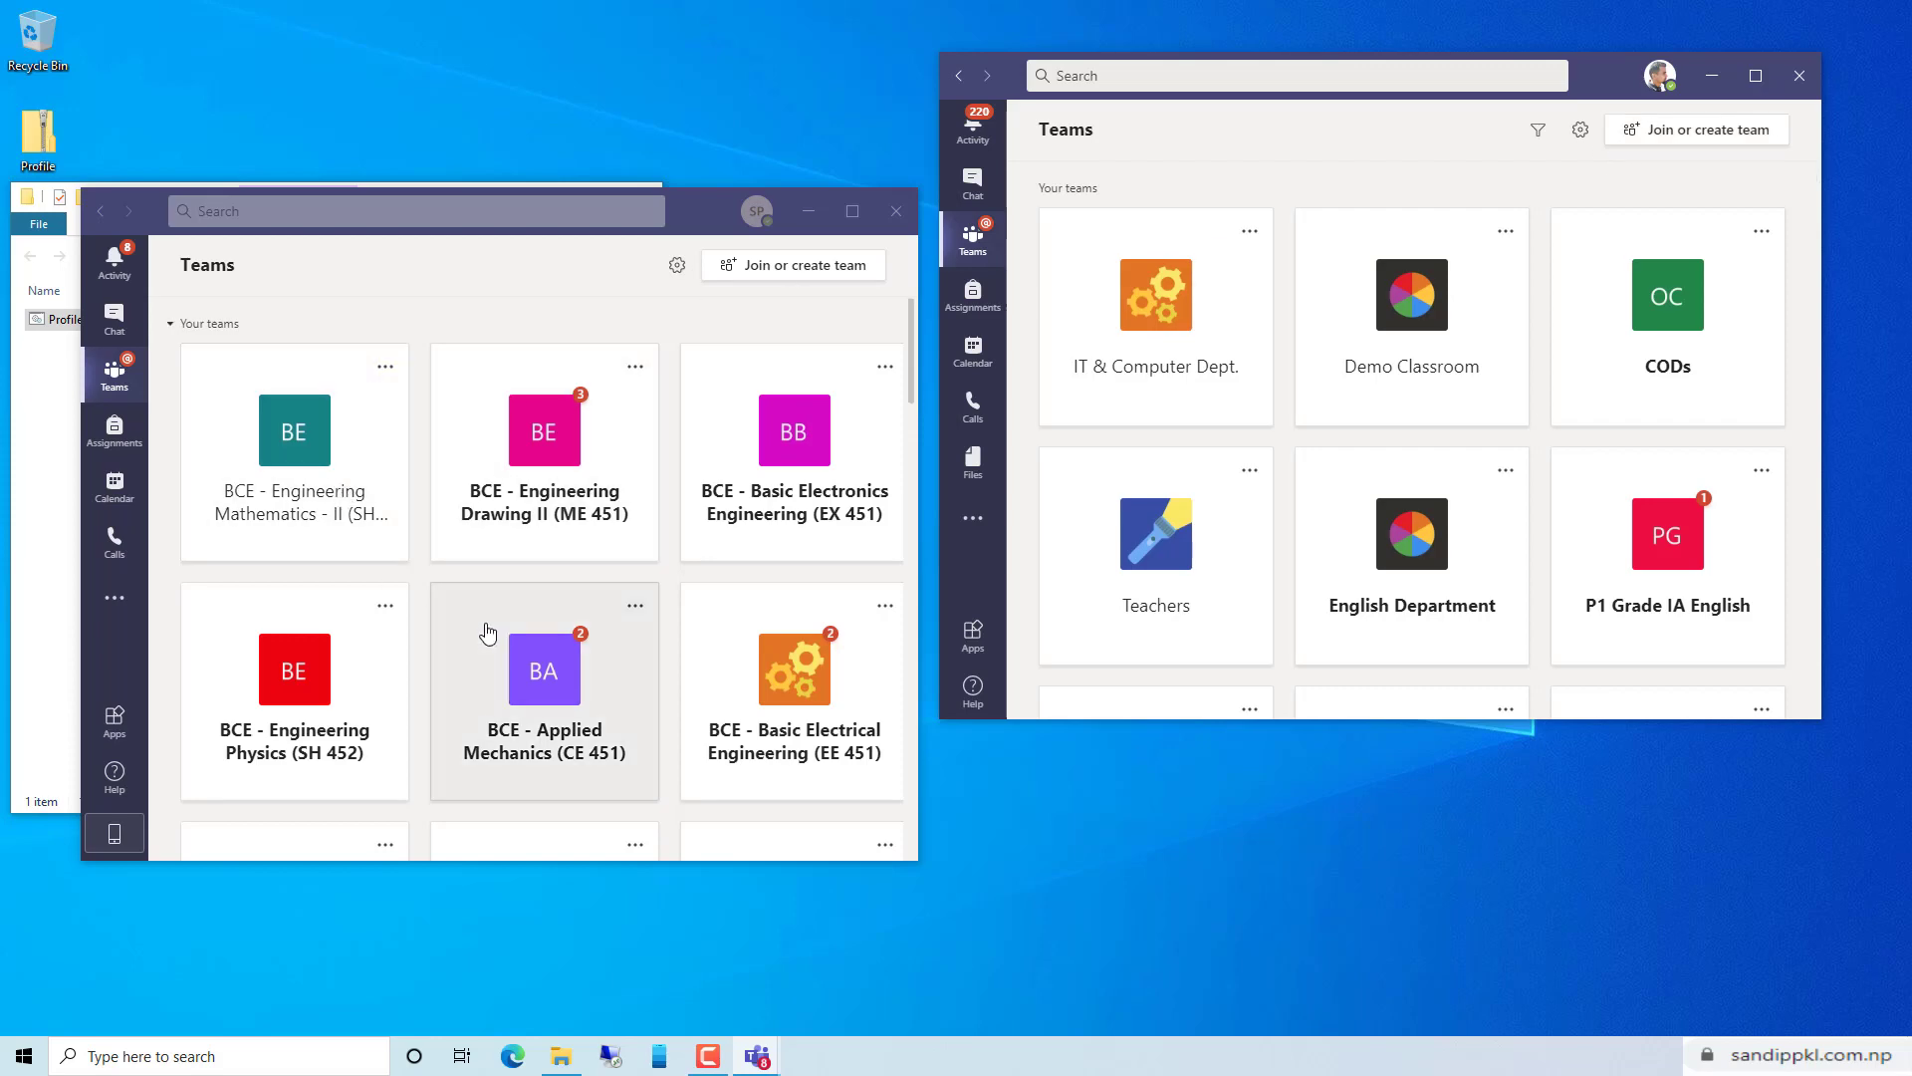
scroll(320, 563, "down", 2)
scroll(465, 657, "down", 3)
scroll(464, 658, "down", 3)
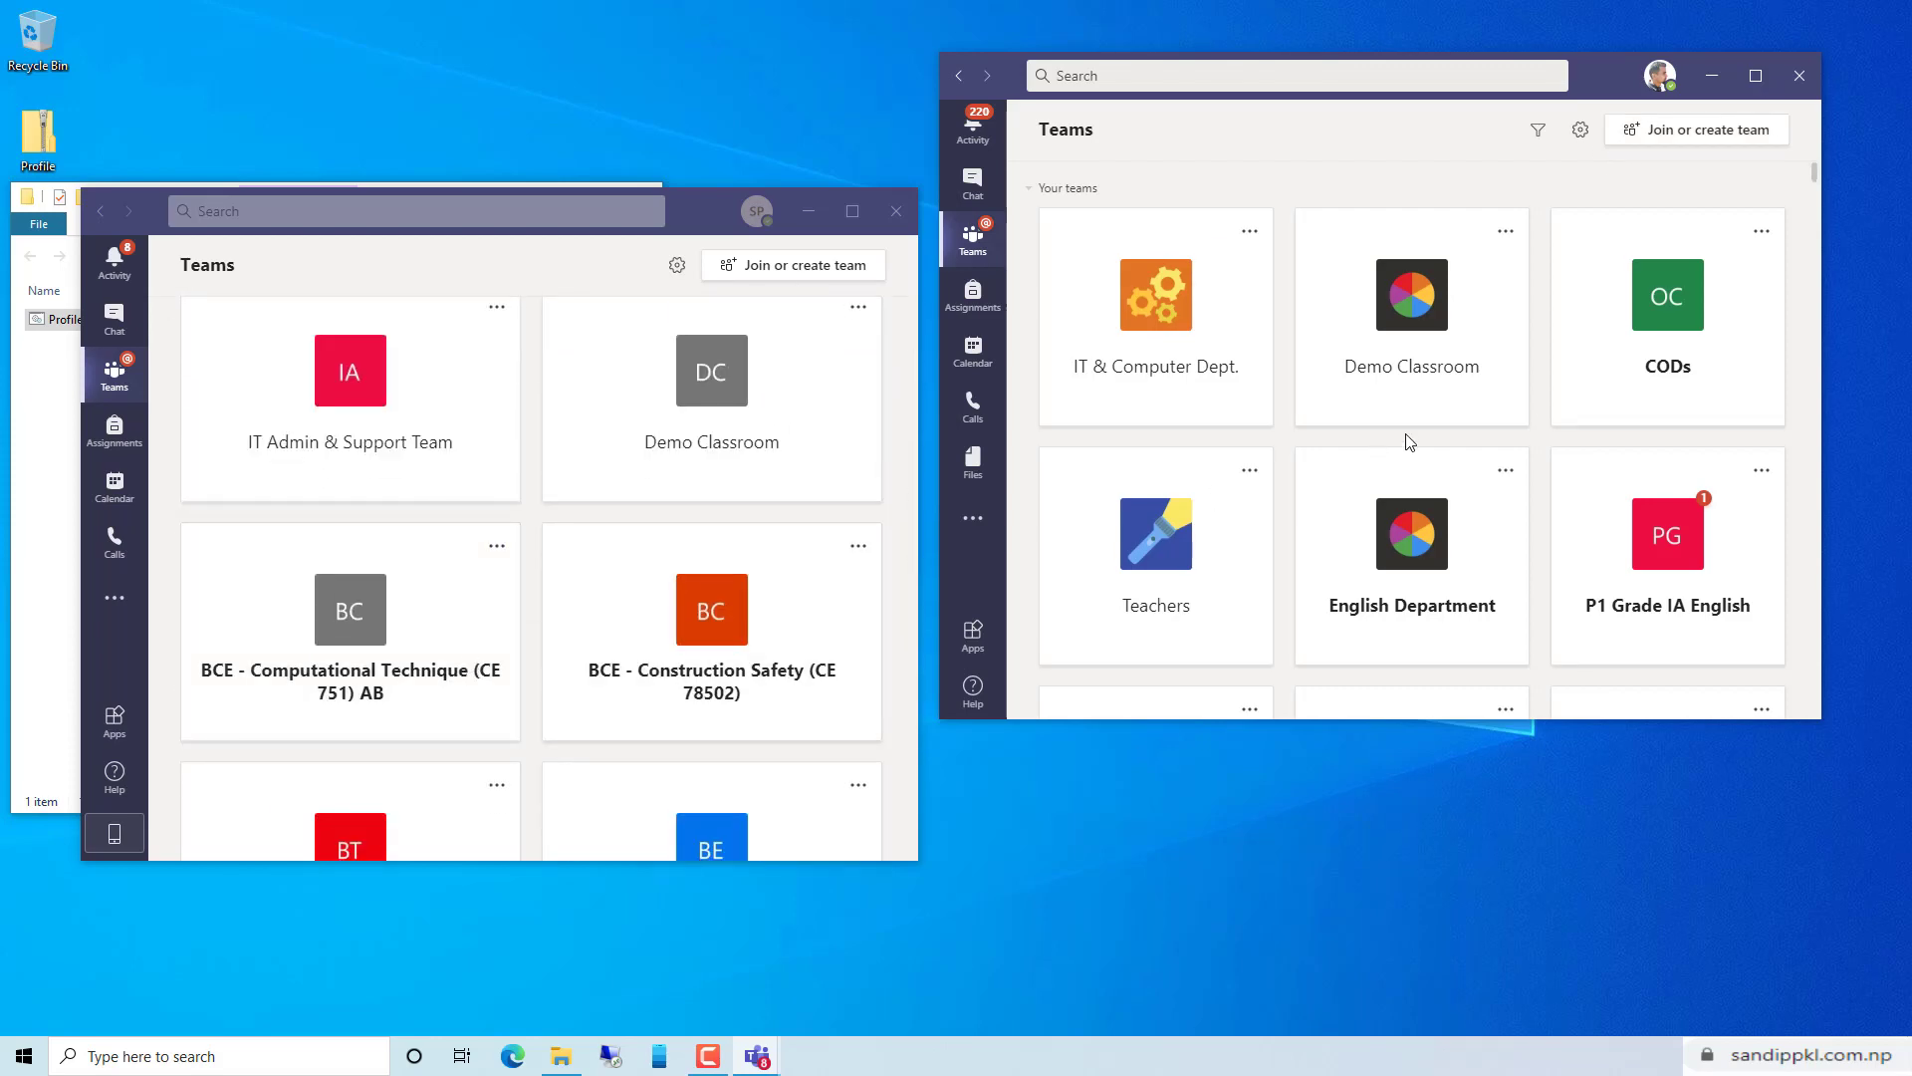
scroll(1408, 440, "down", 2)
scroll(1558, 457, "down", 3)
scroll(1495, 473, "down", 4)
scroll(1420, 493, "down", 2)
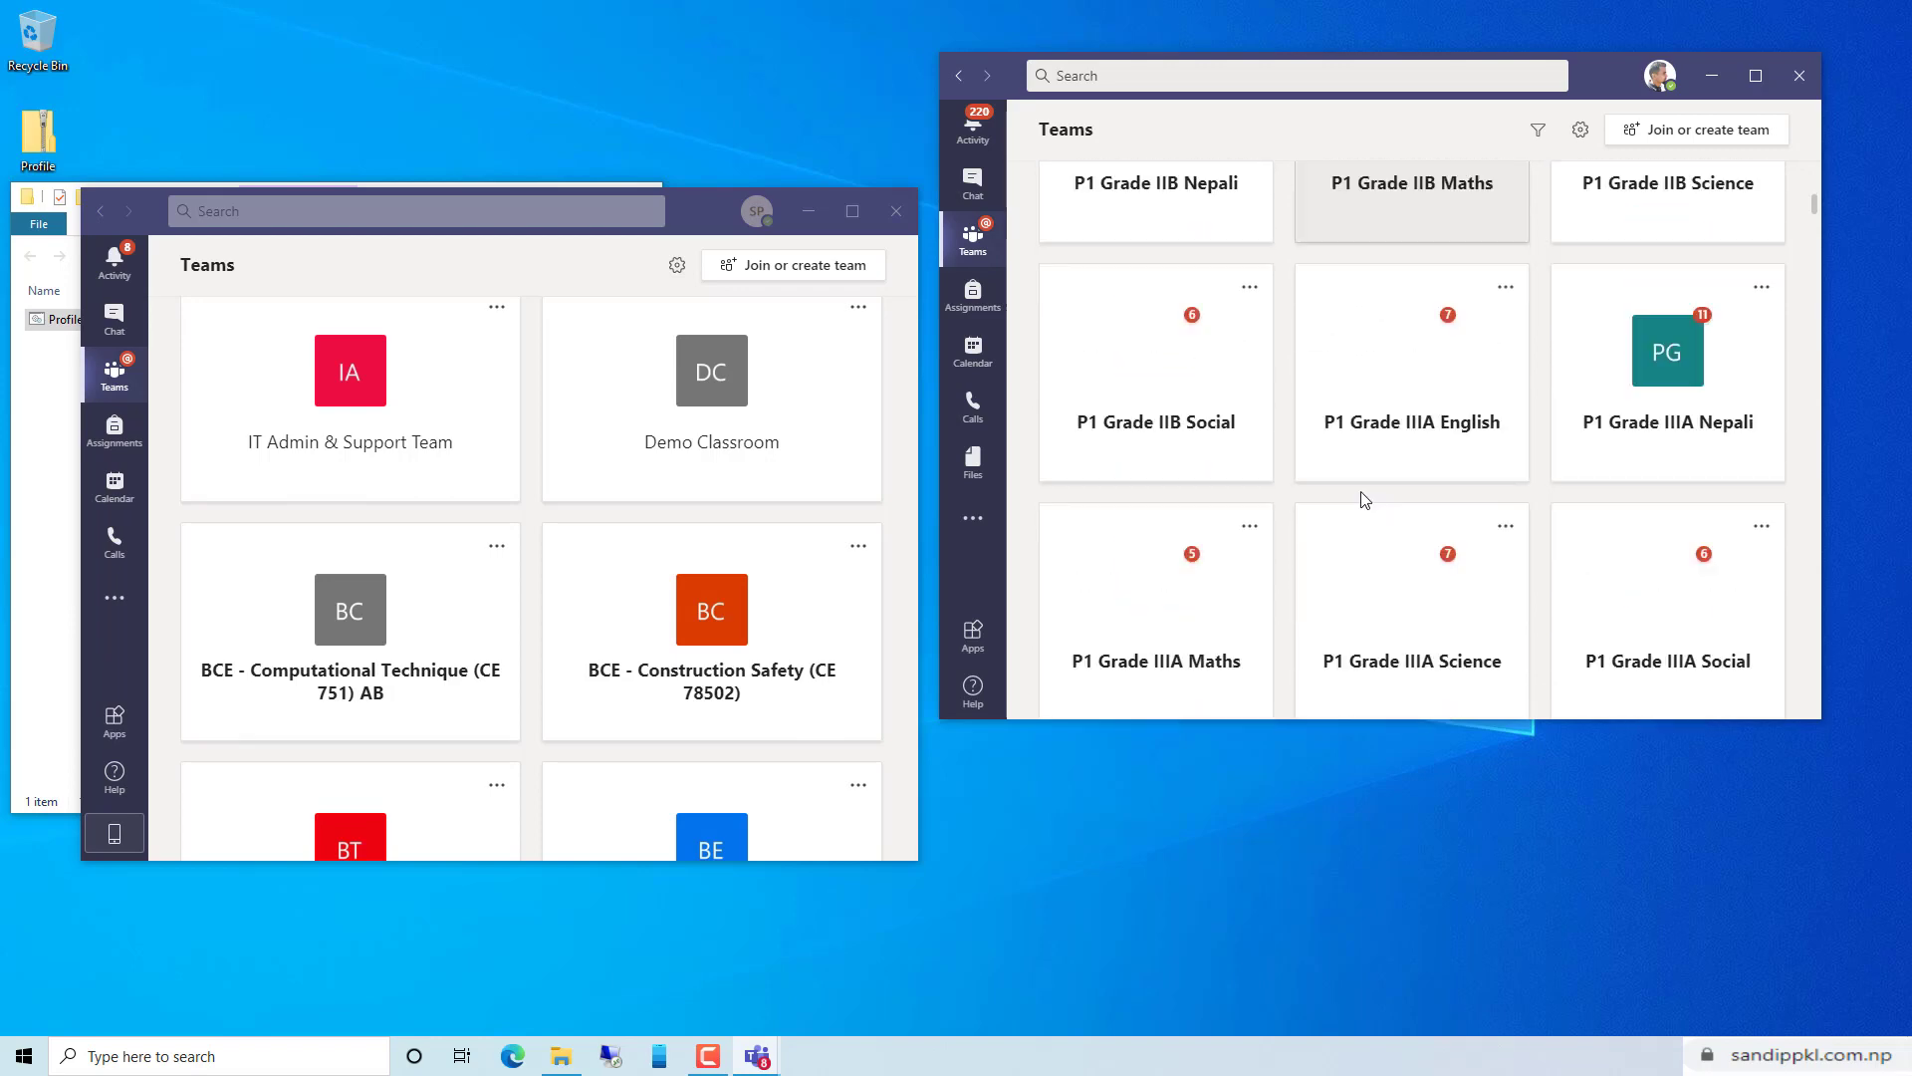
scroll(1358, 499, "up", 2)
scroll(1358, 499, "up", 5)
scroll(1358, 499, "up", 3)
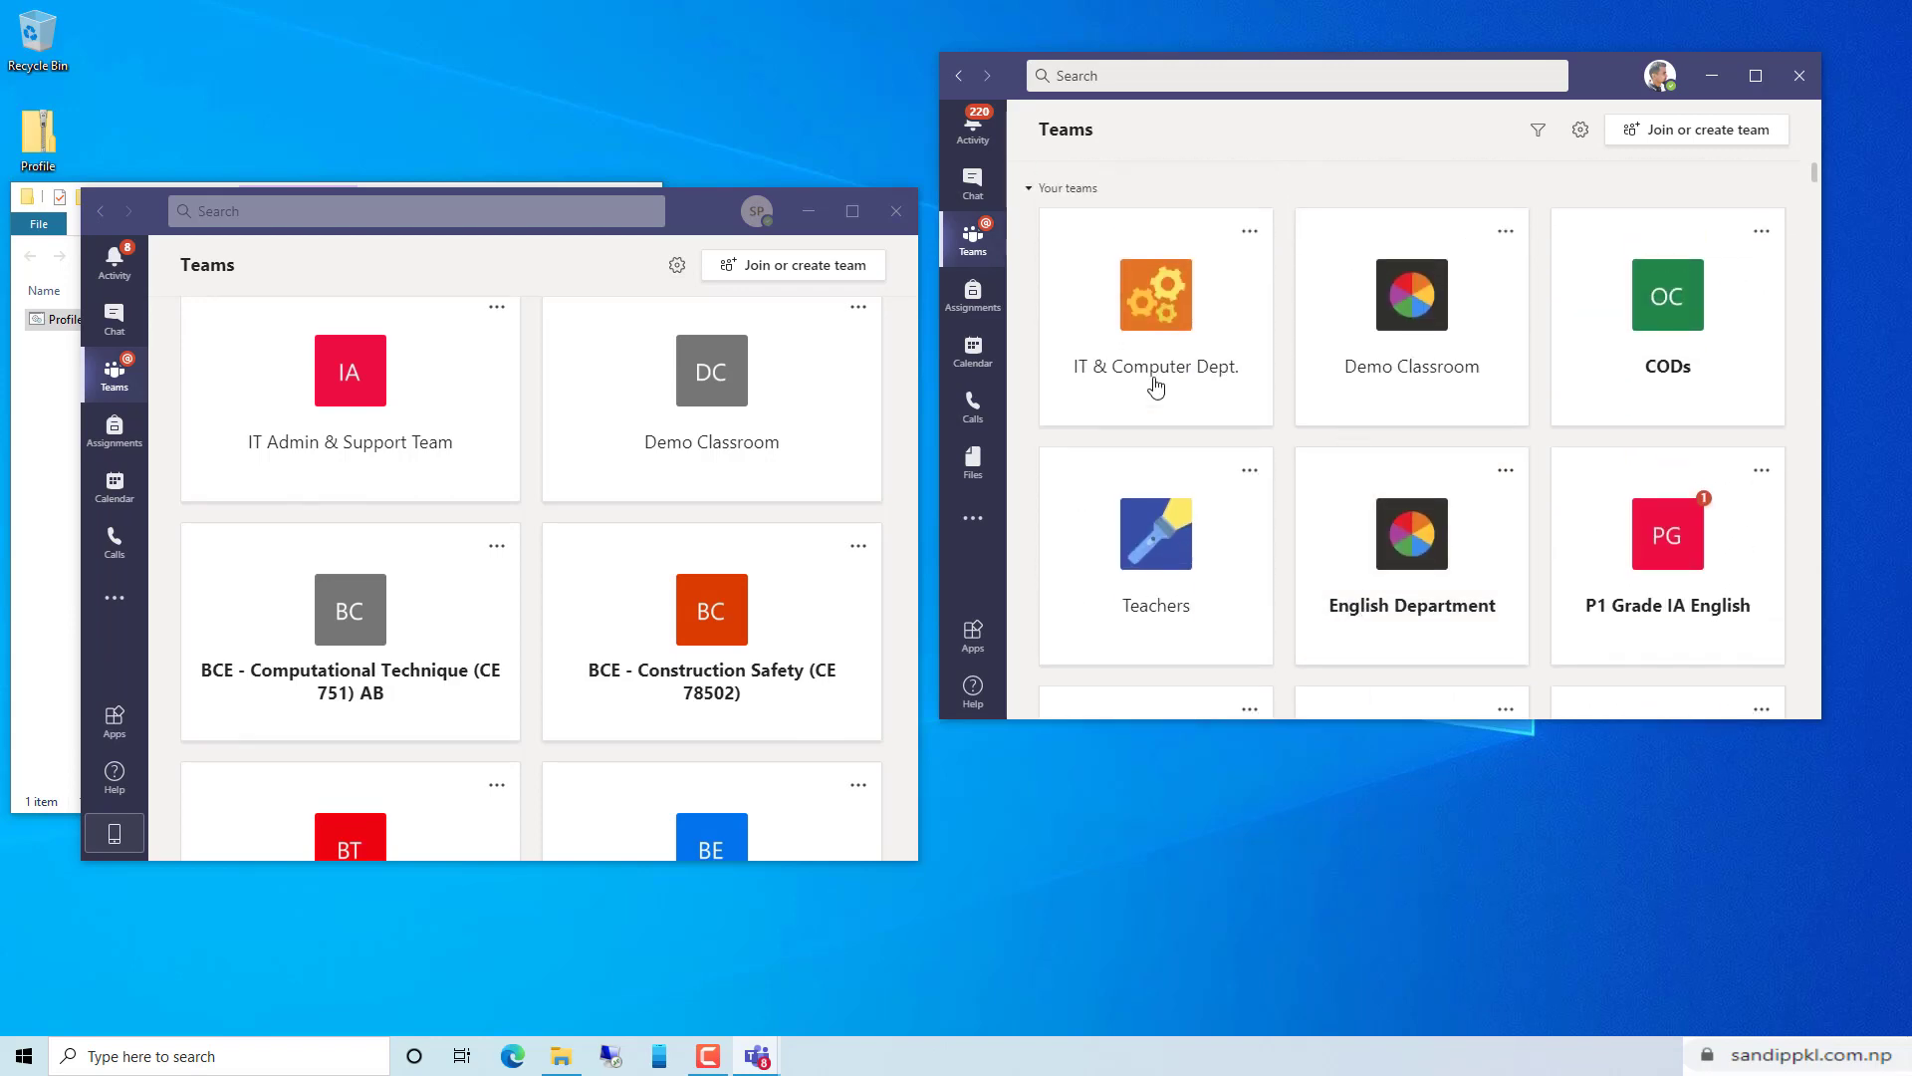
- Raise the left Teams window and sign out of its account from the profile menu
left_click(747, 217)
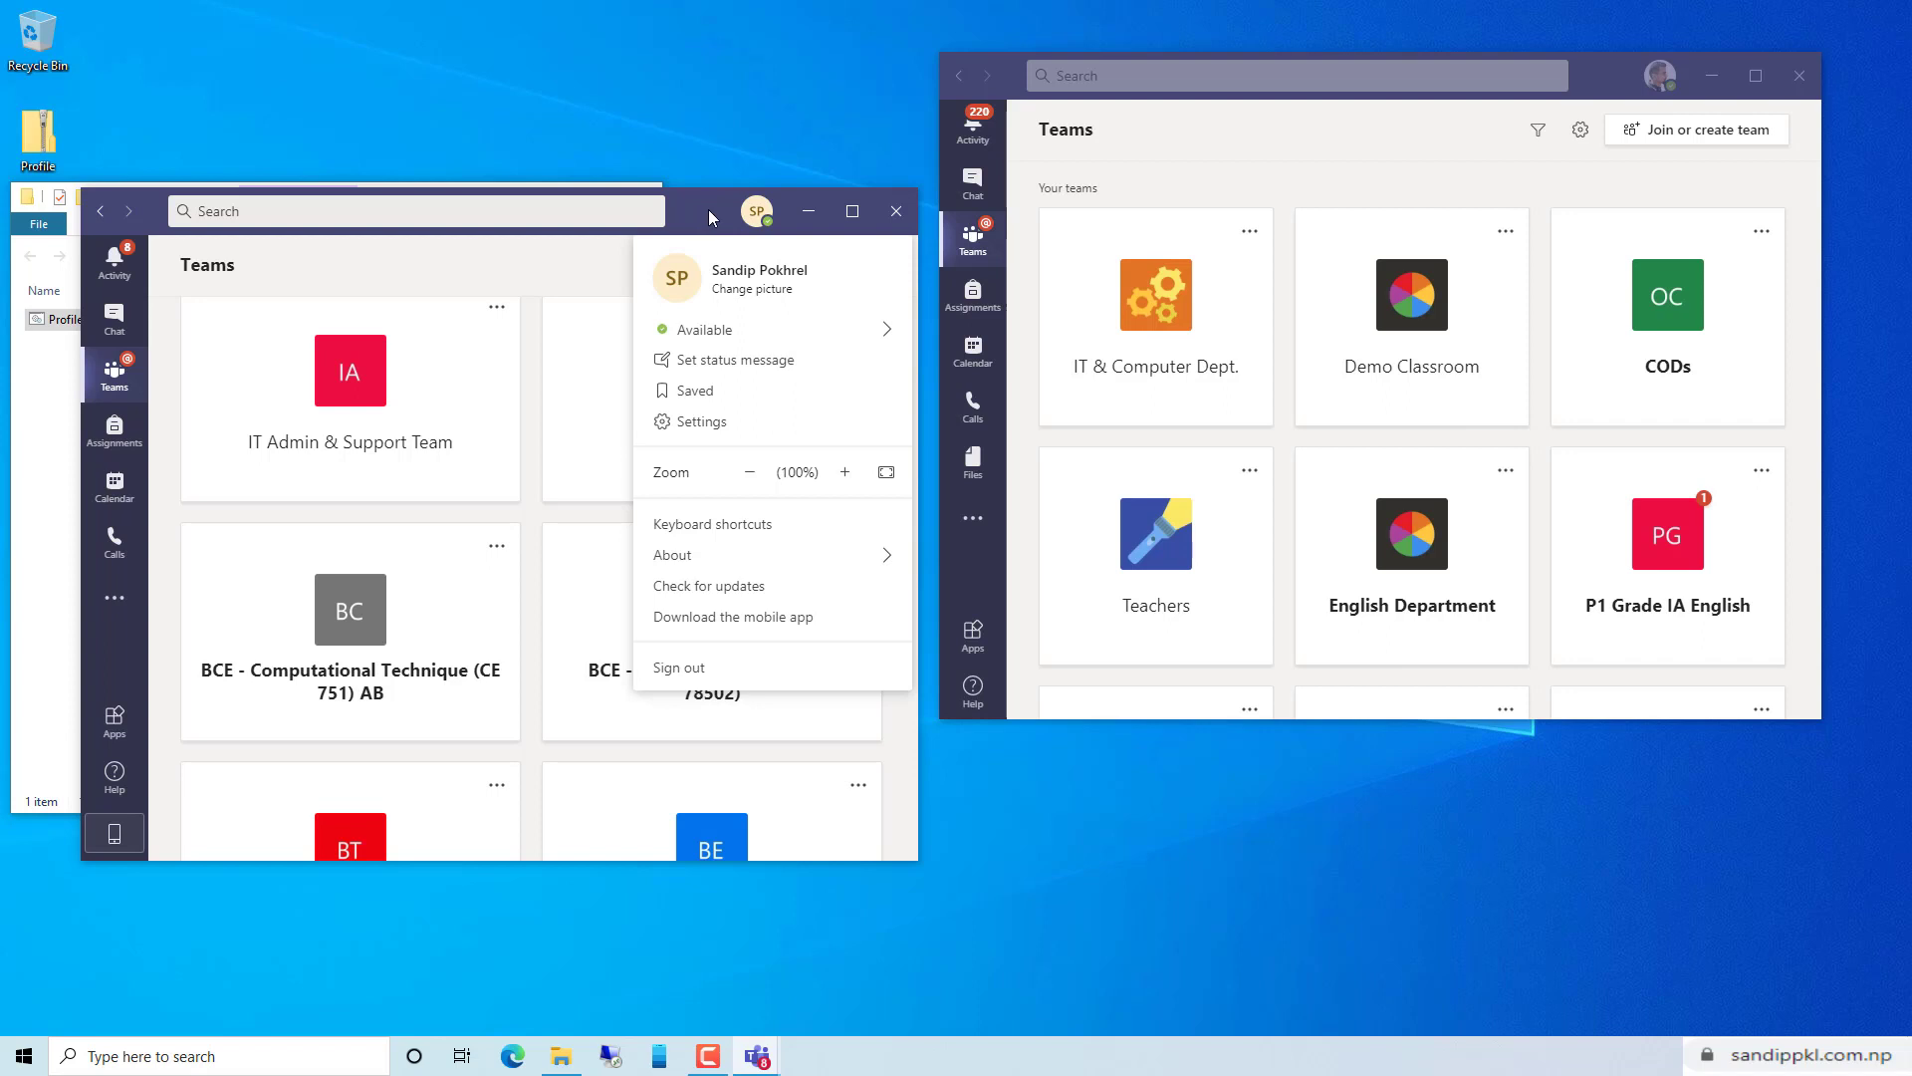
left_click_drag(693, 211, 700, 99)
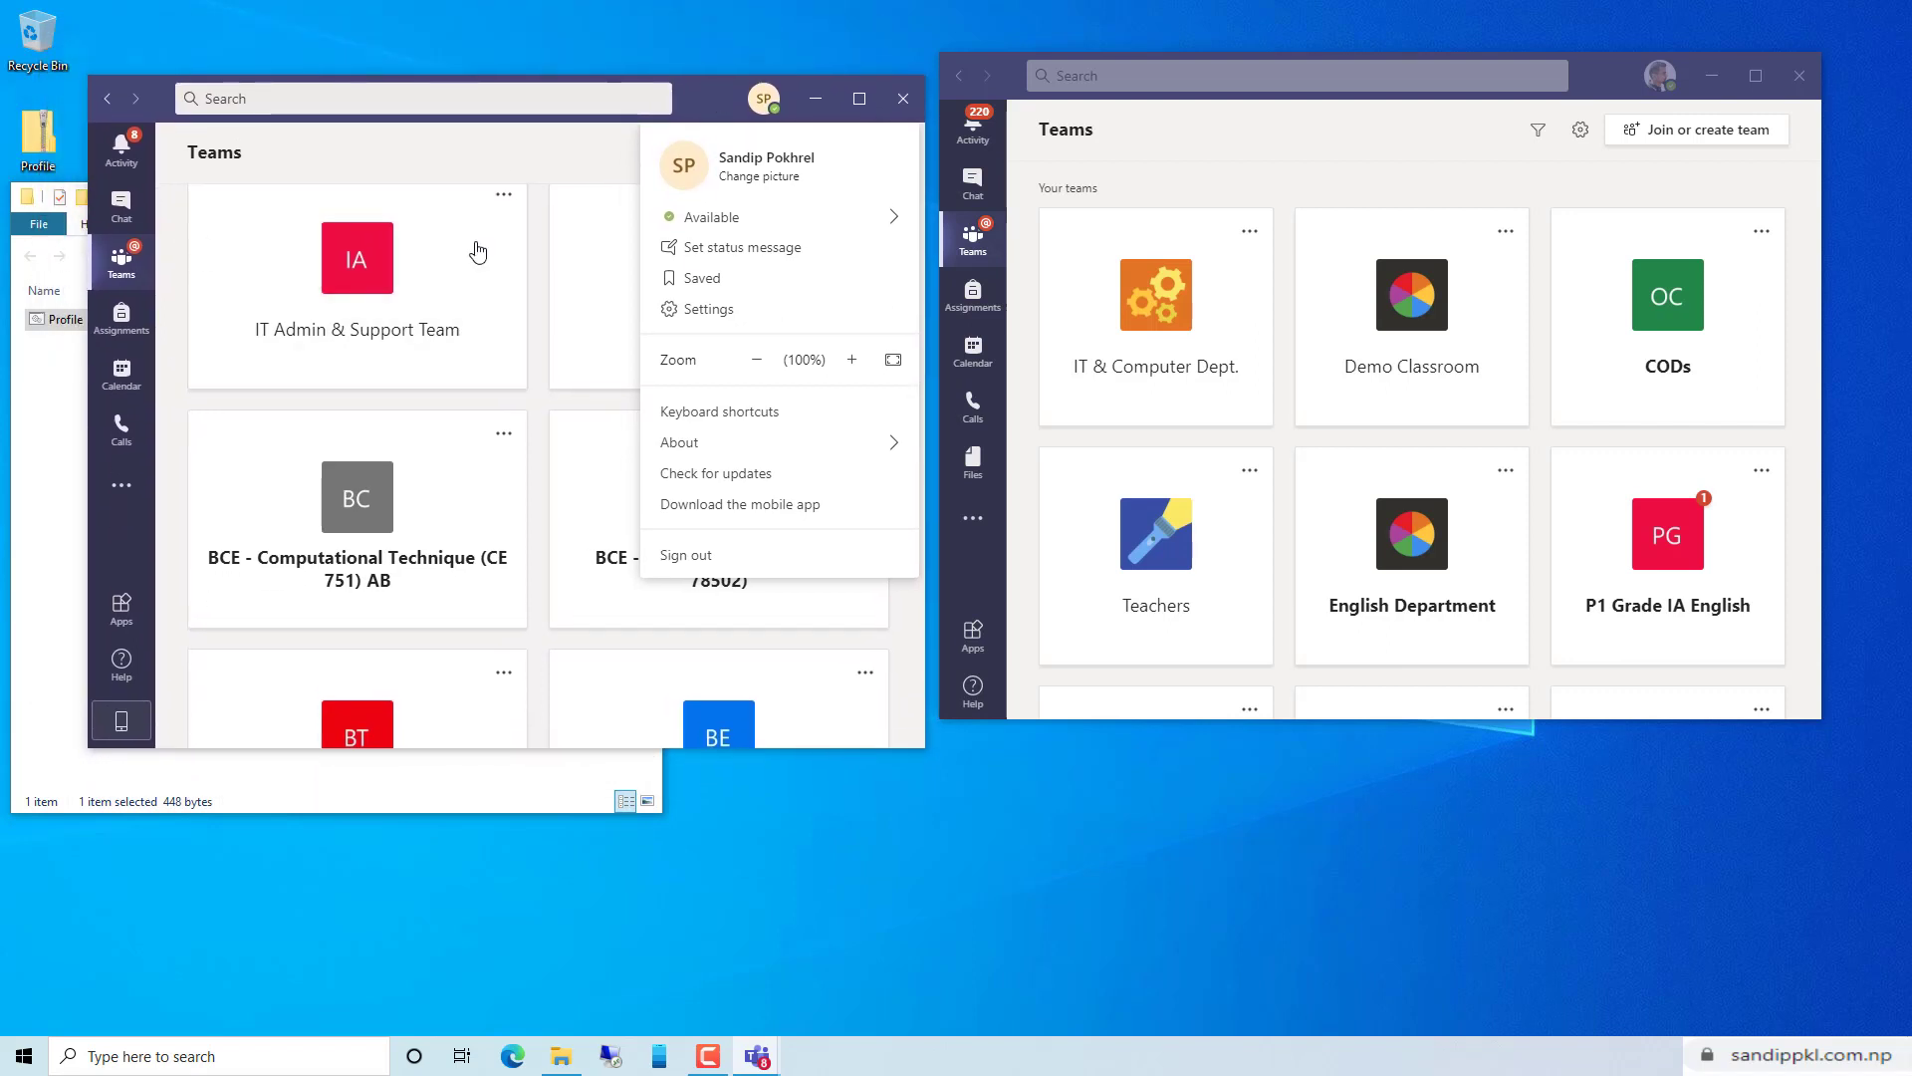
left_click(762, 102)
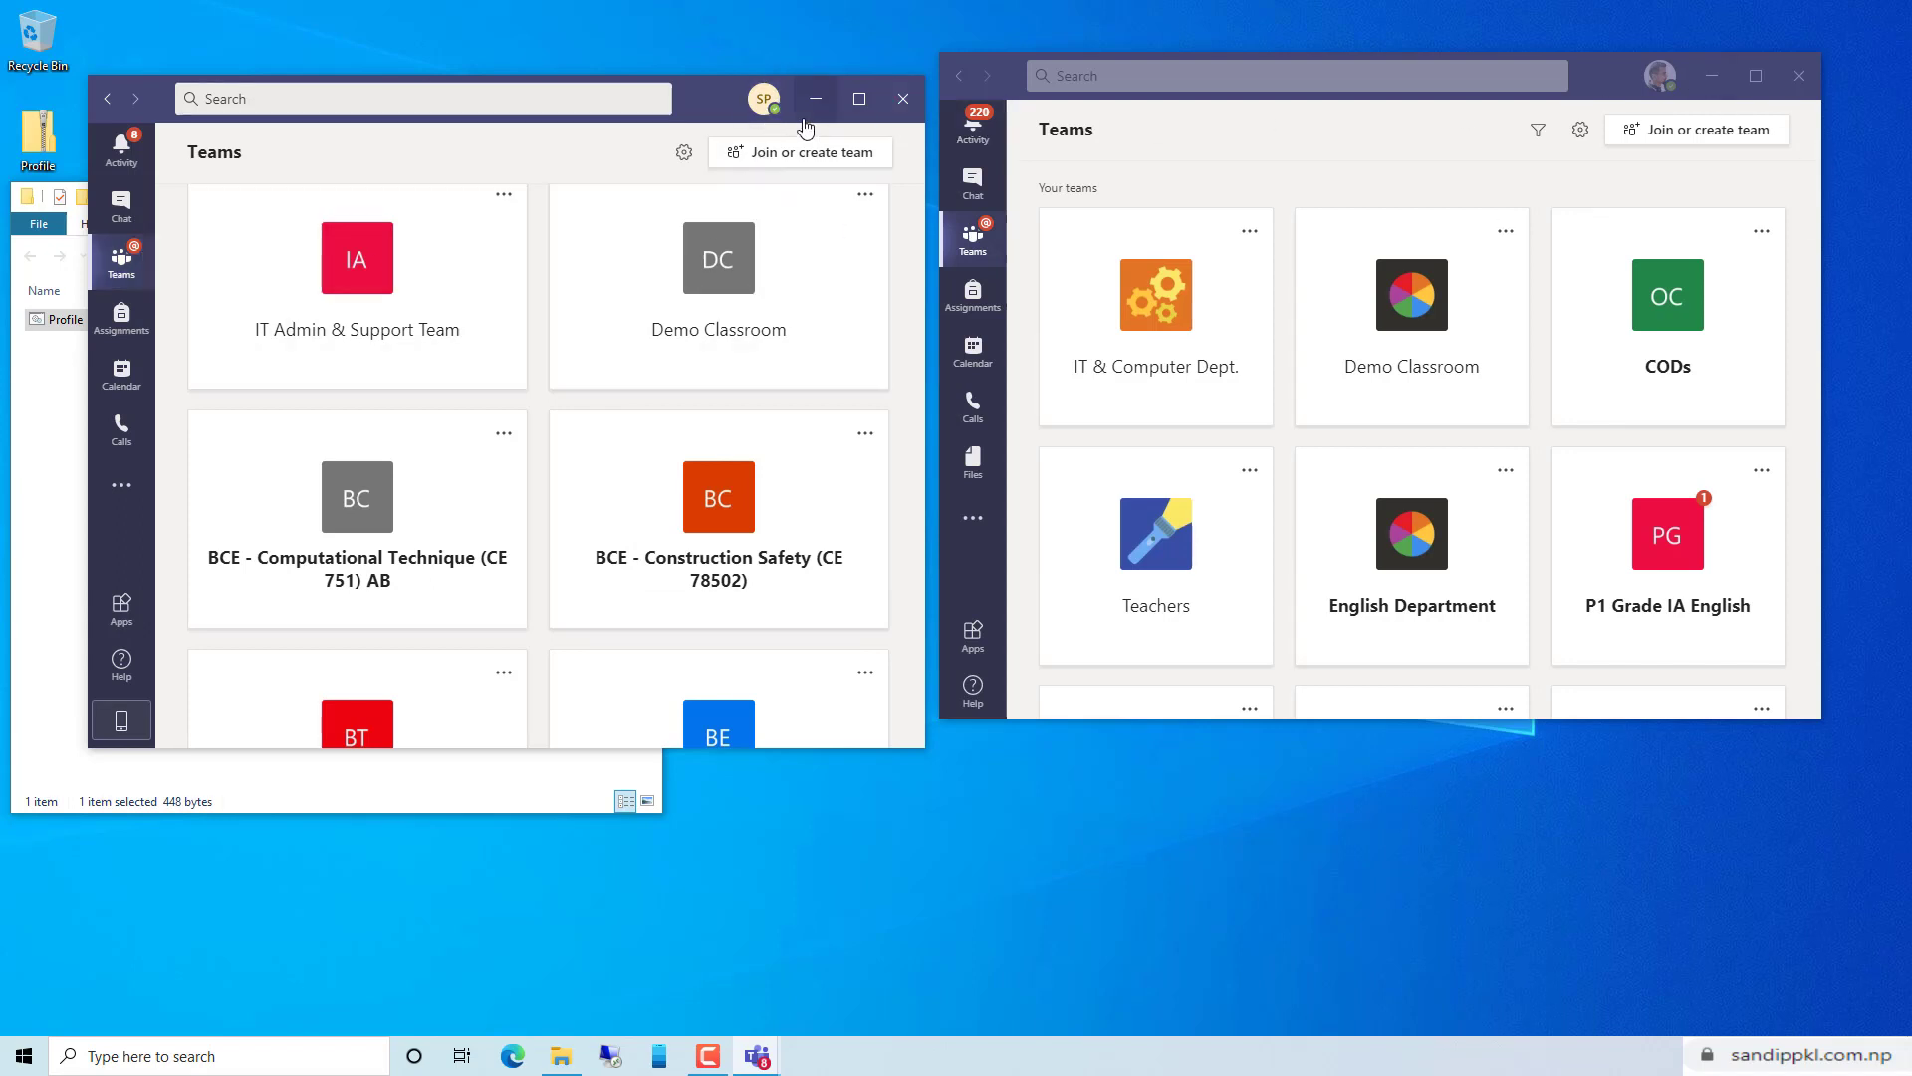
left_click(762, 101)
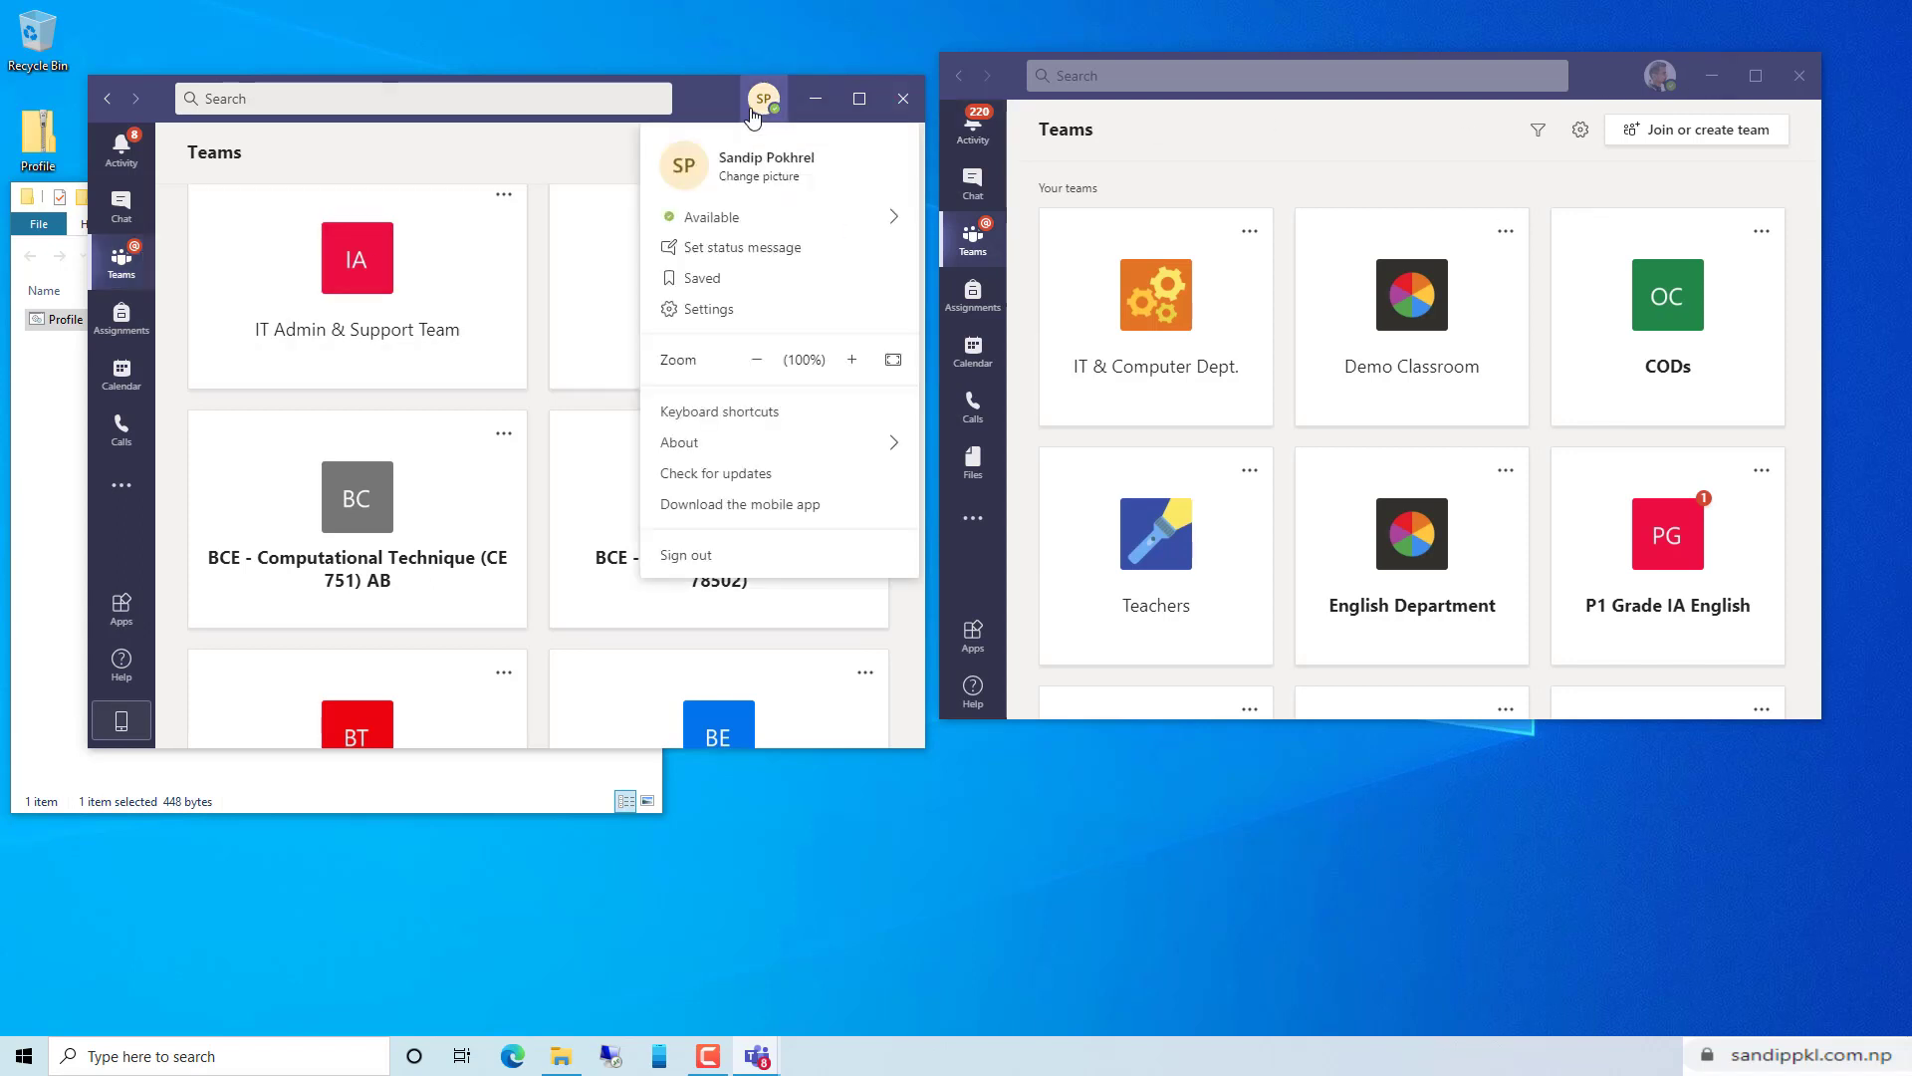
left_click(687, 557)
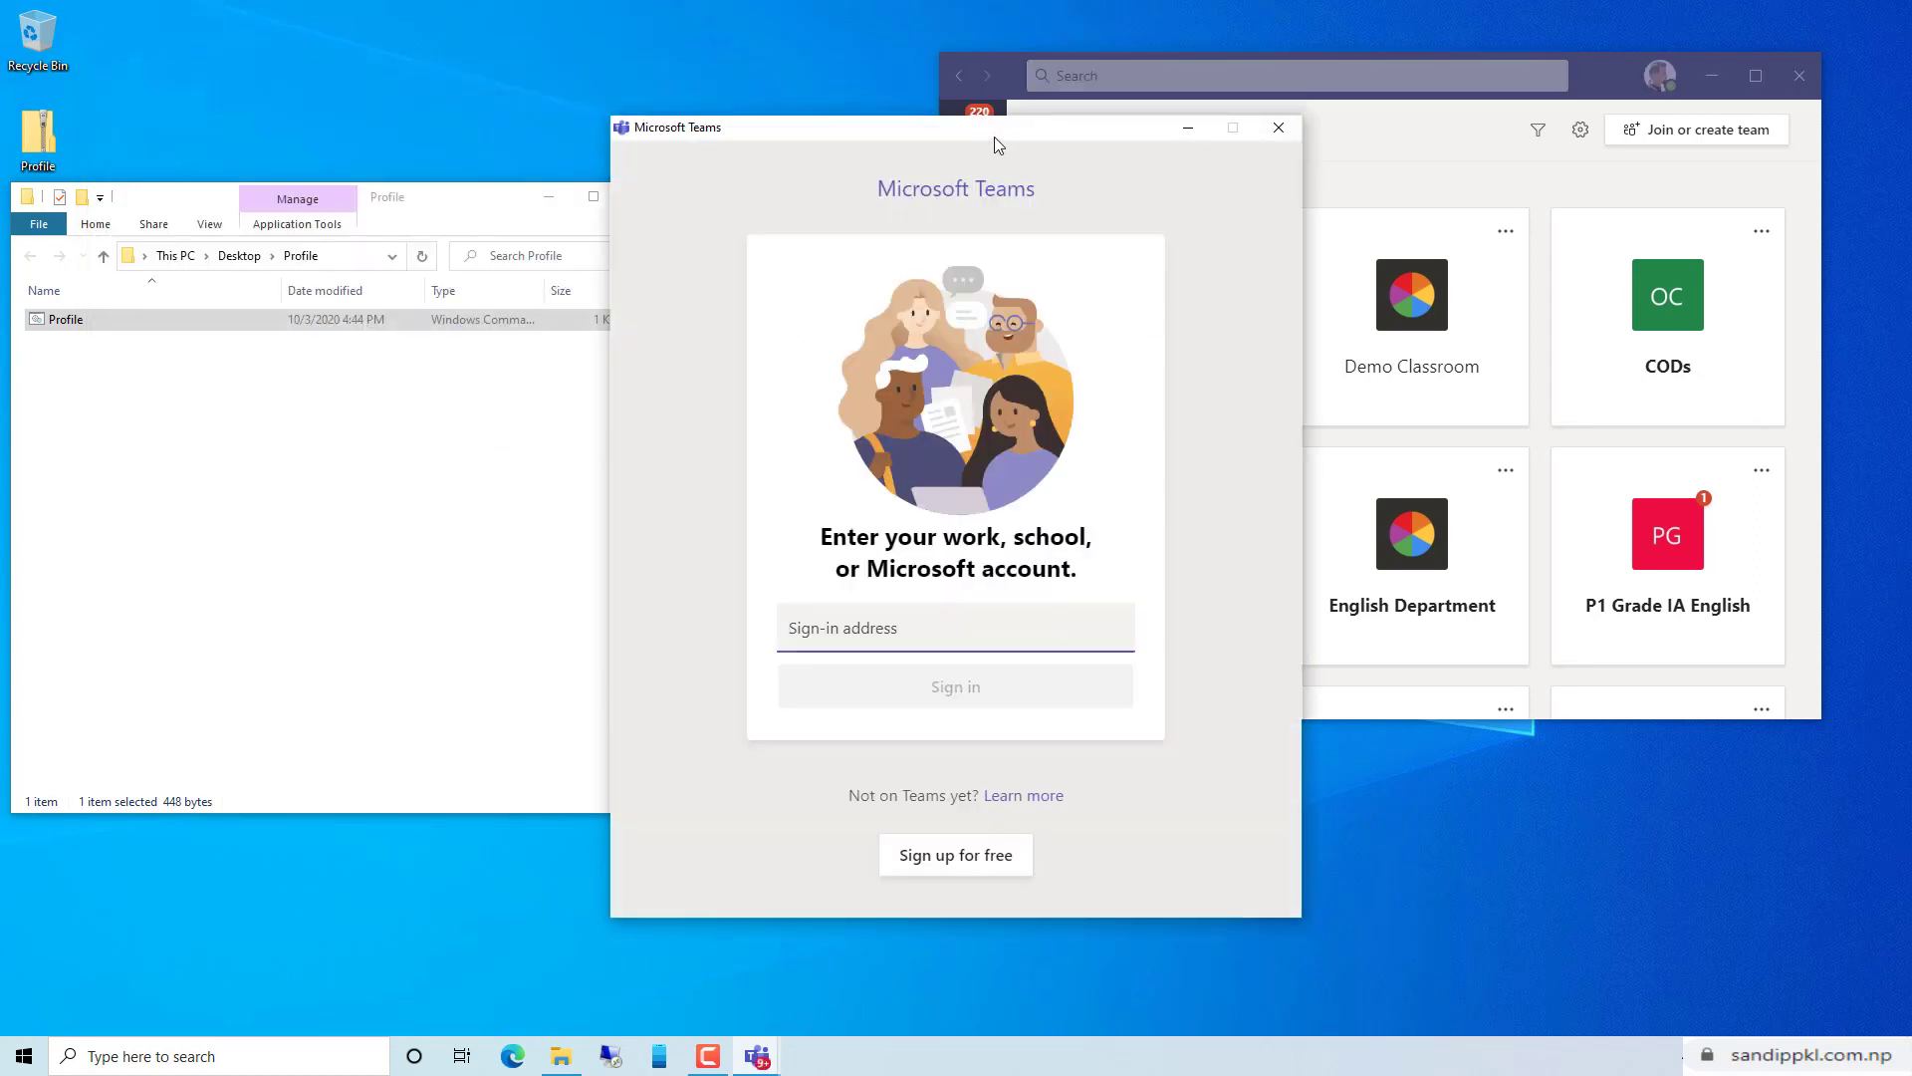
- Sign in with the other work email and password, unticking Allow my organization to manage my device
left_click_drag(963, 135, 589, 51)
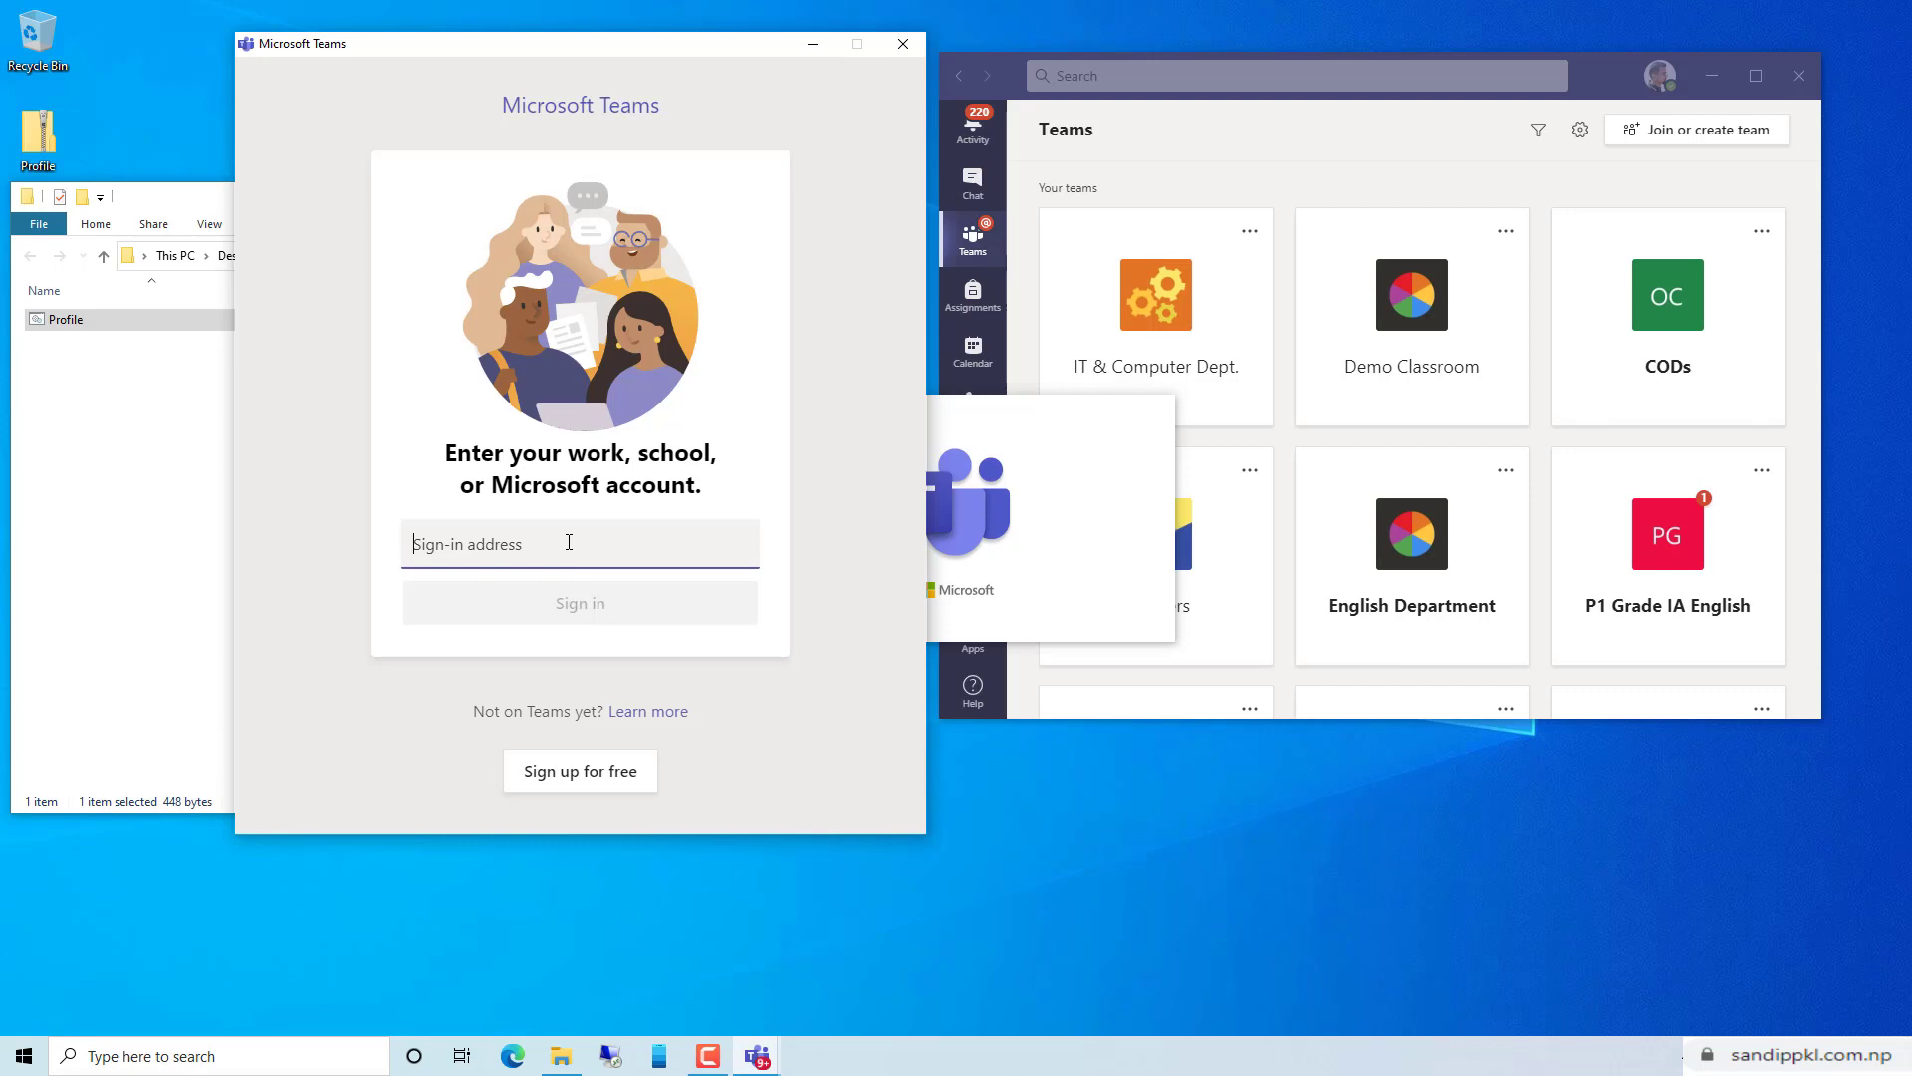
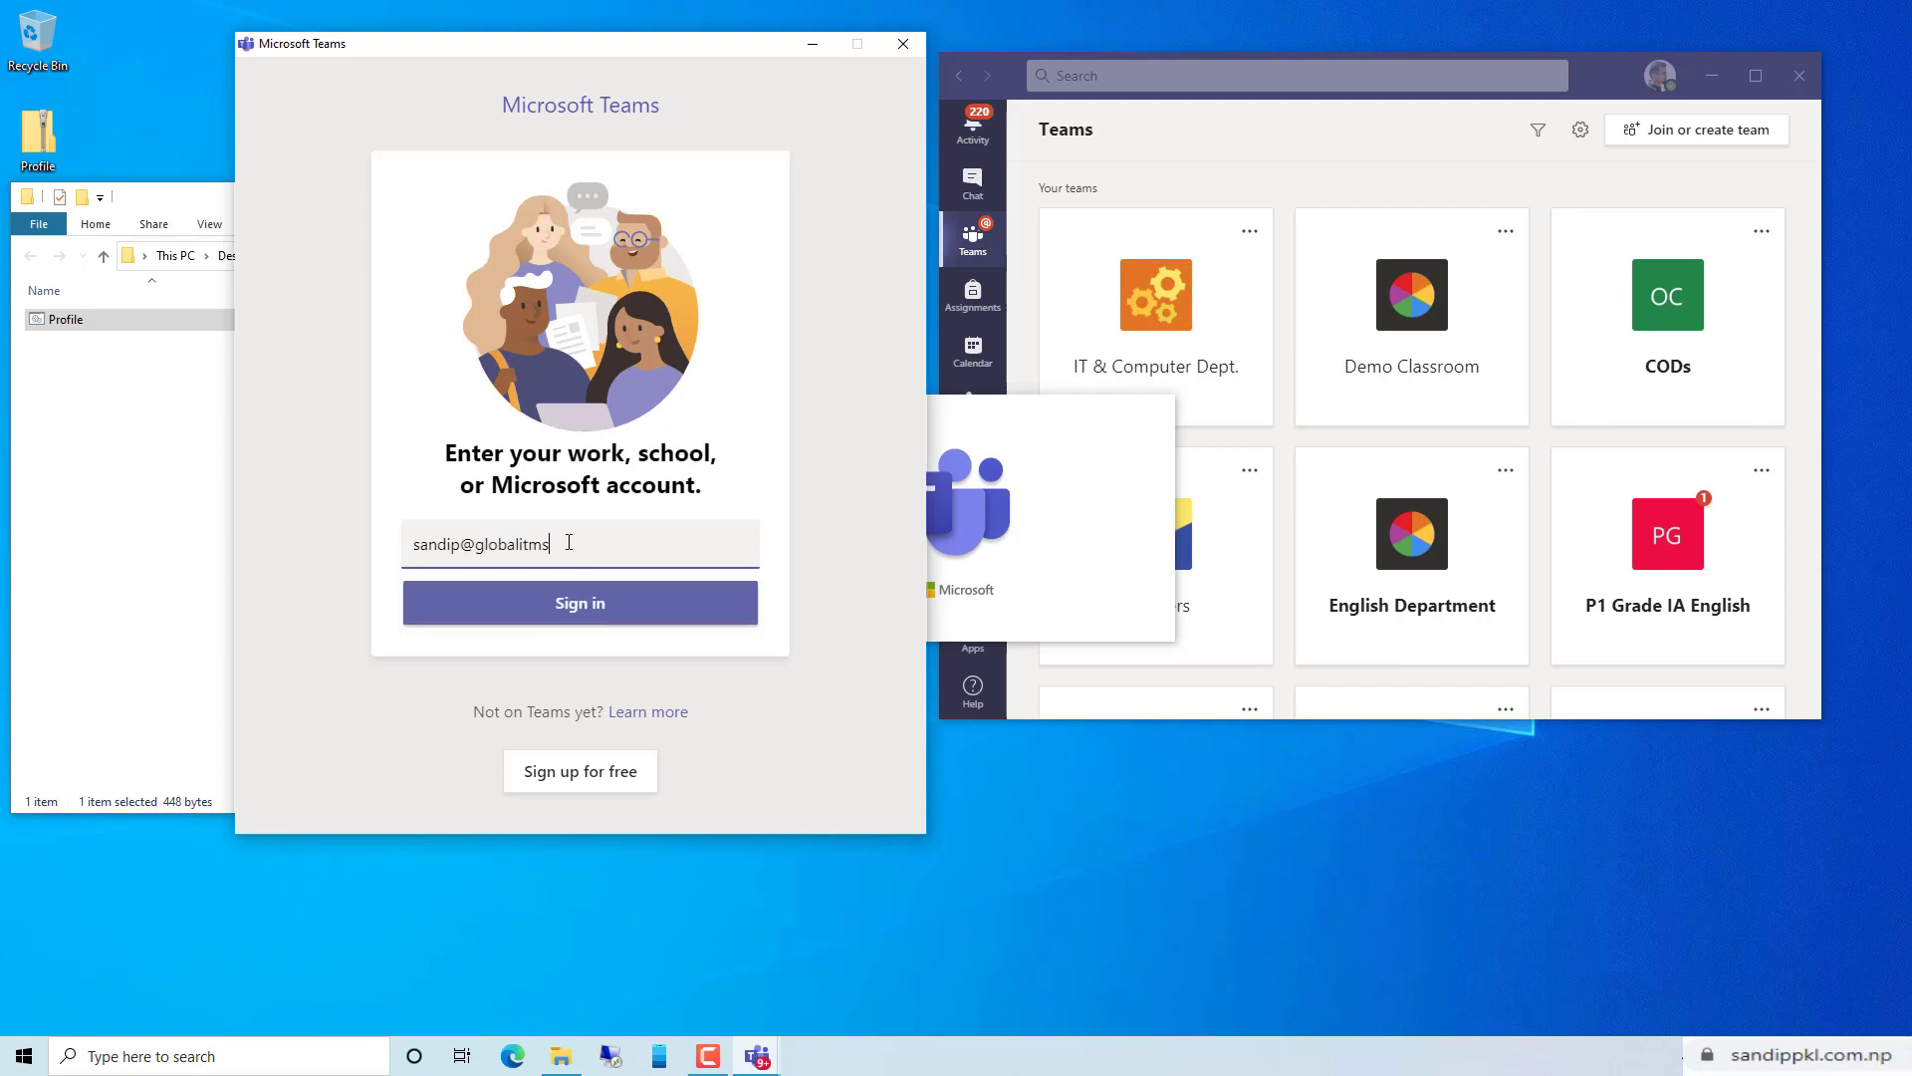
key("Return")
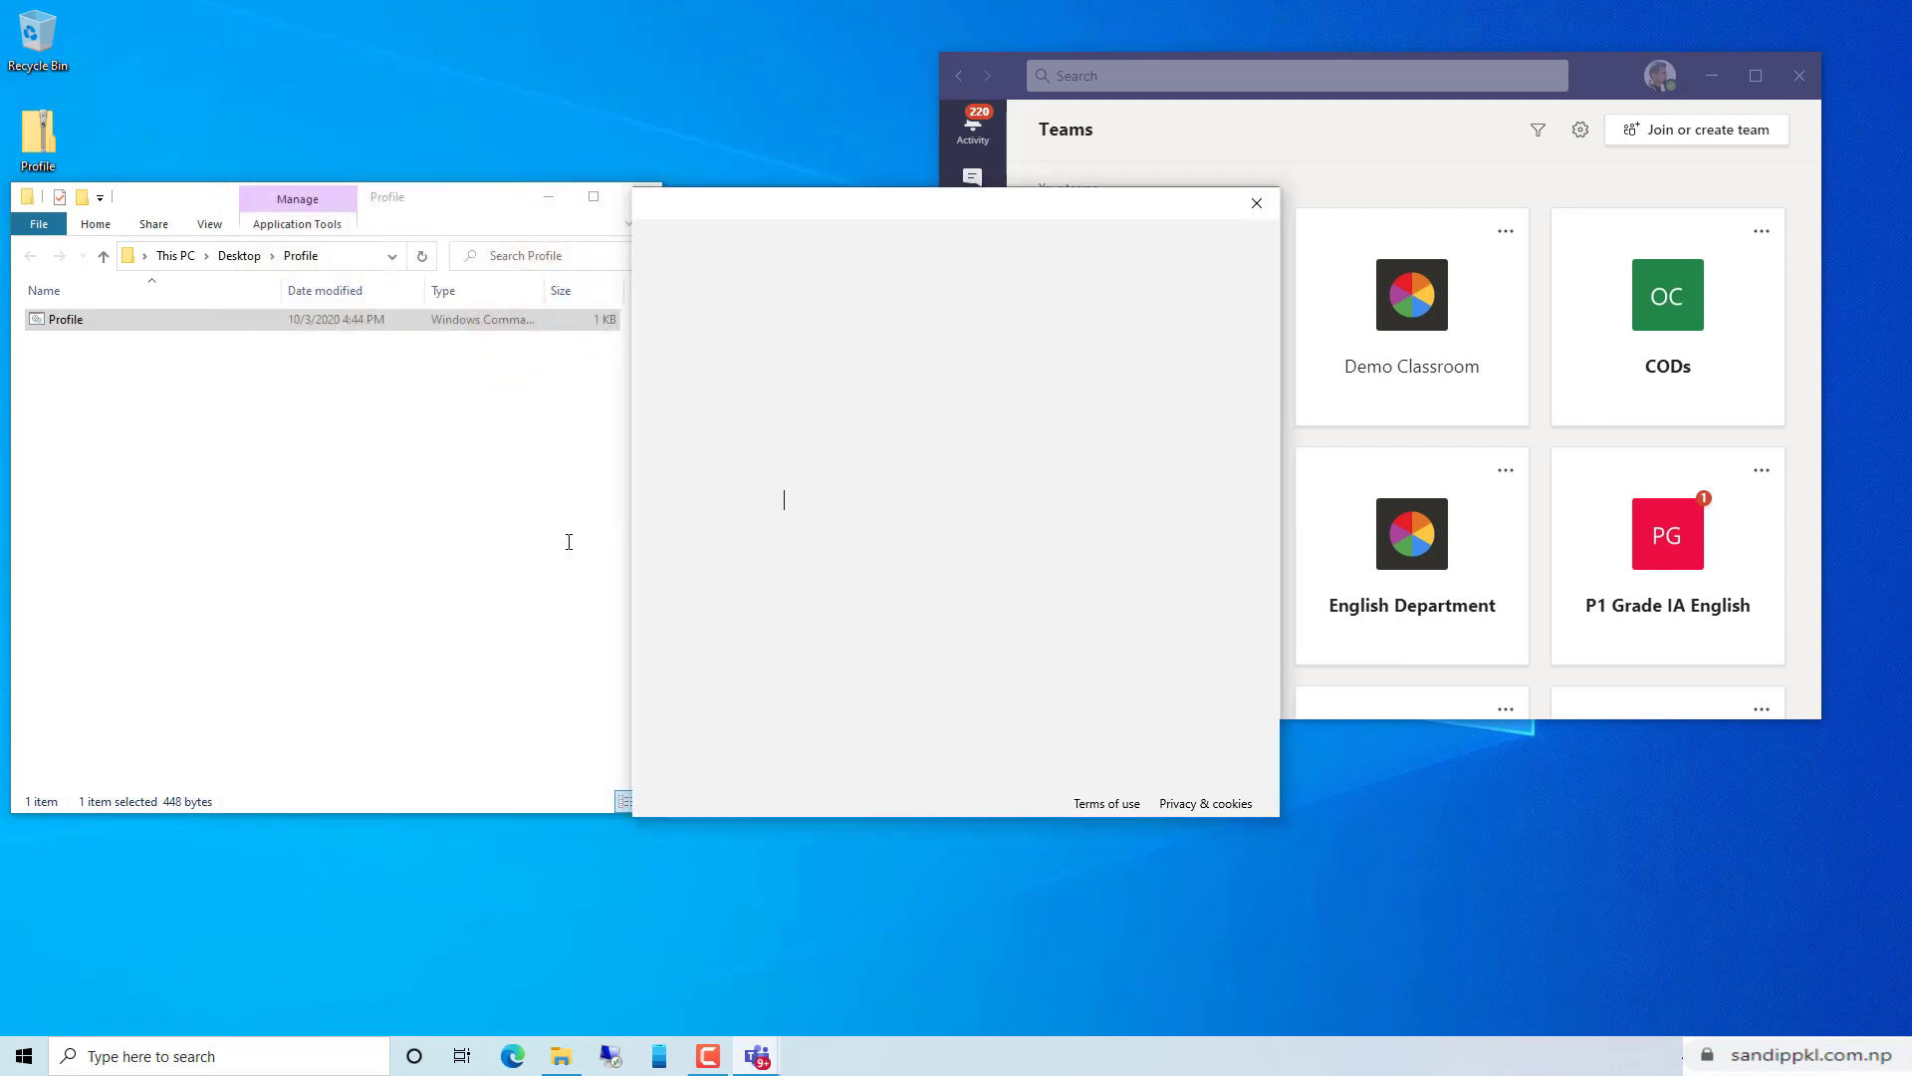
type("**********")
key("Return")
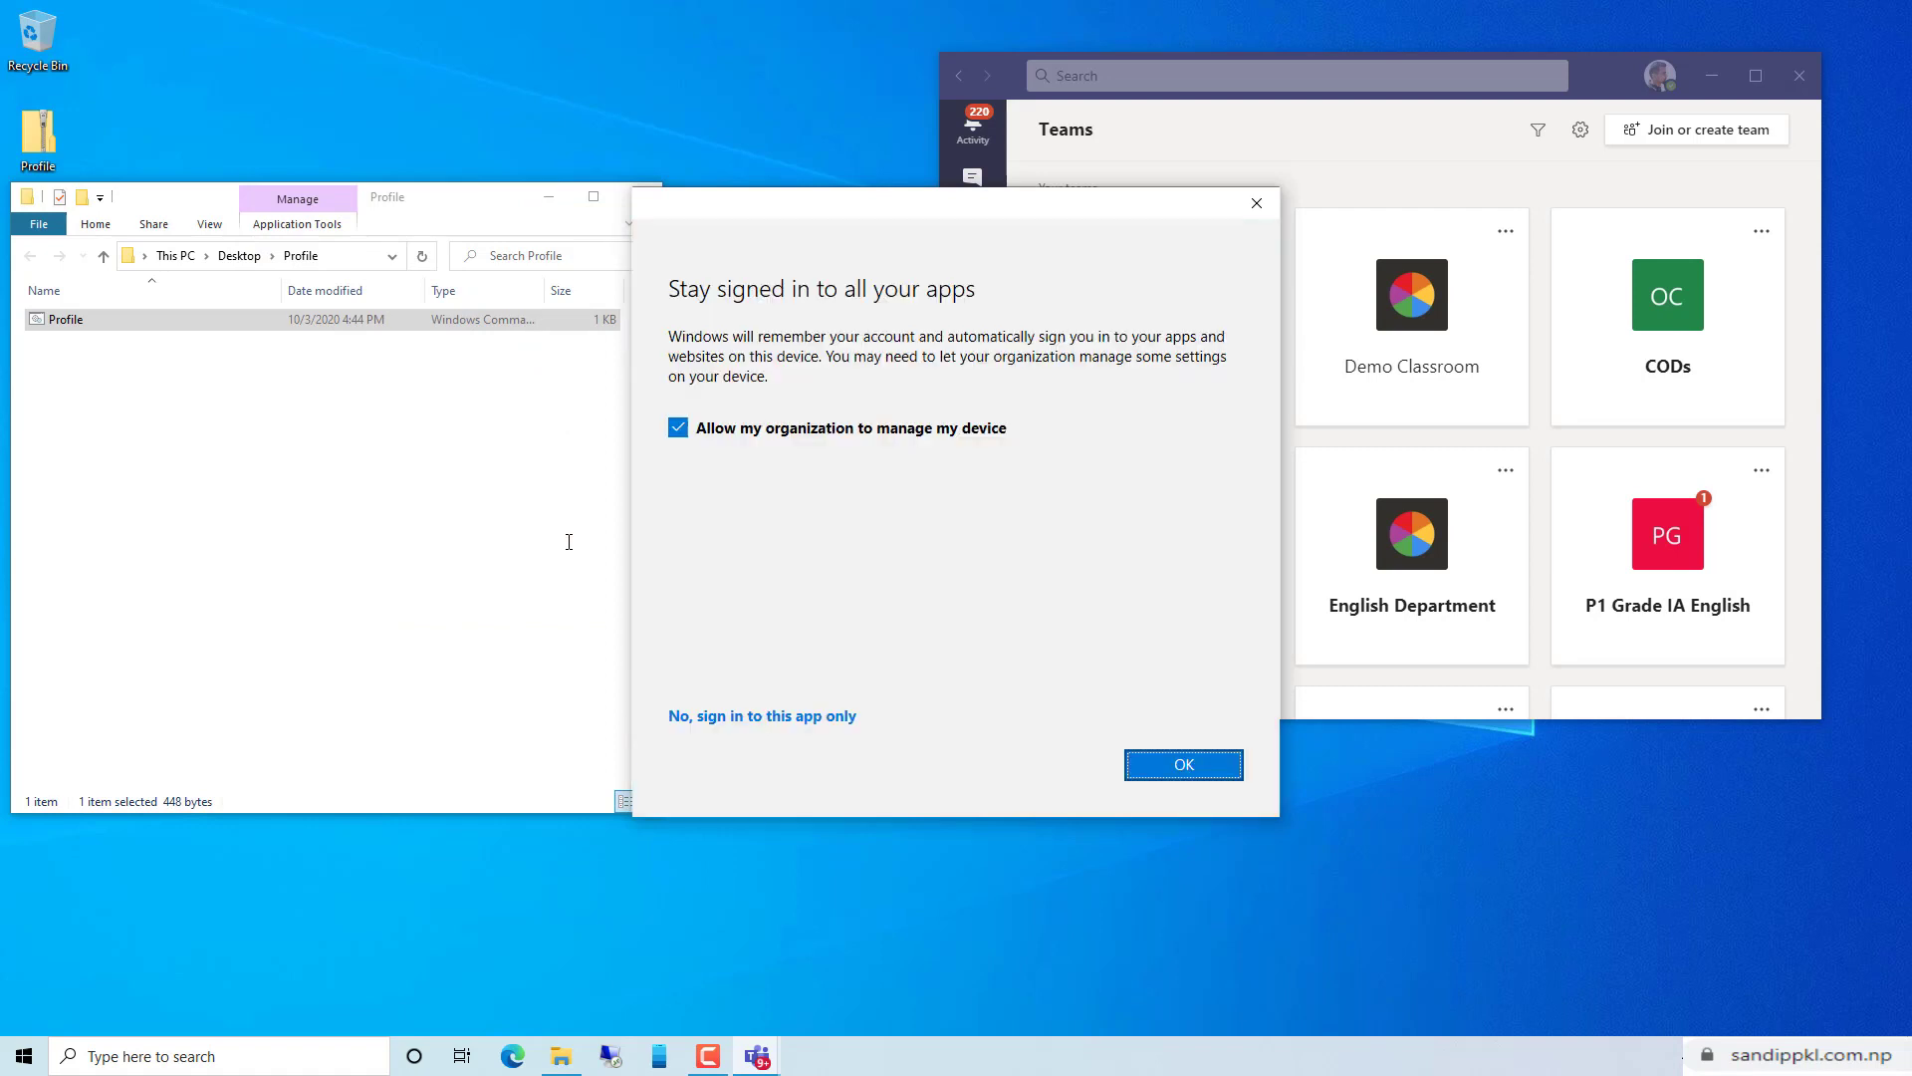
left_click(723, 431)
left_click(732, 718)
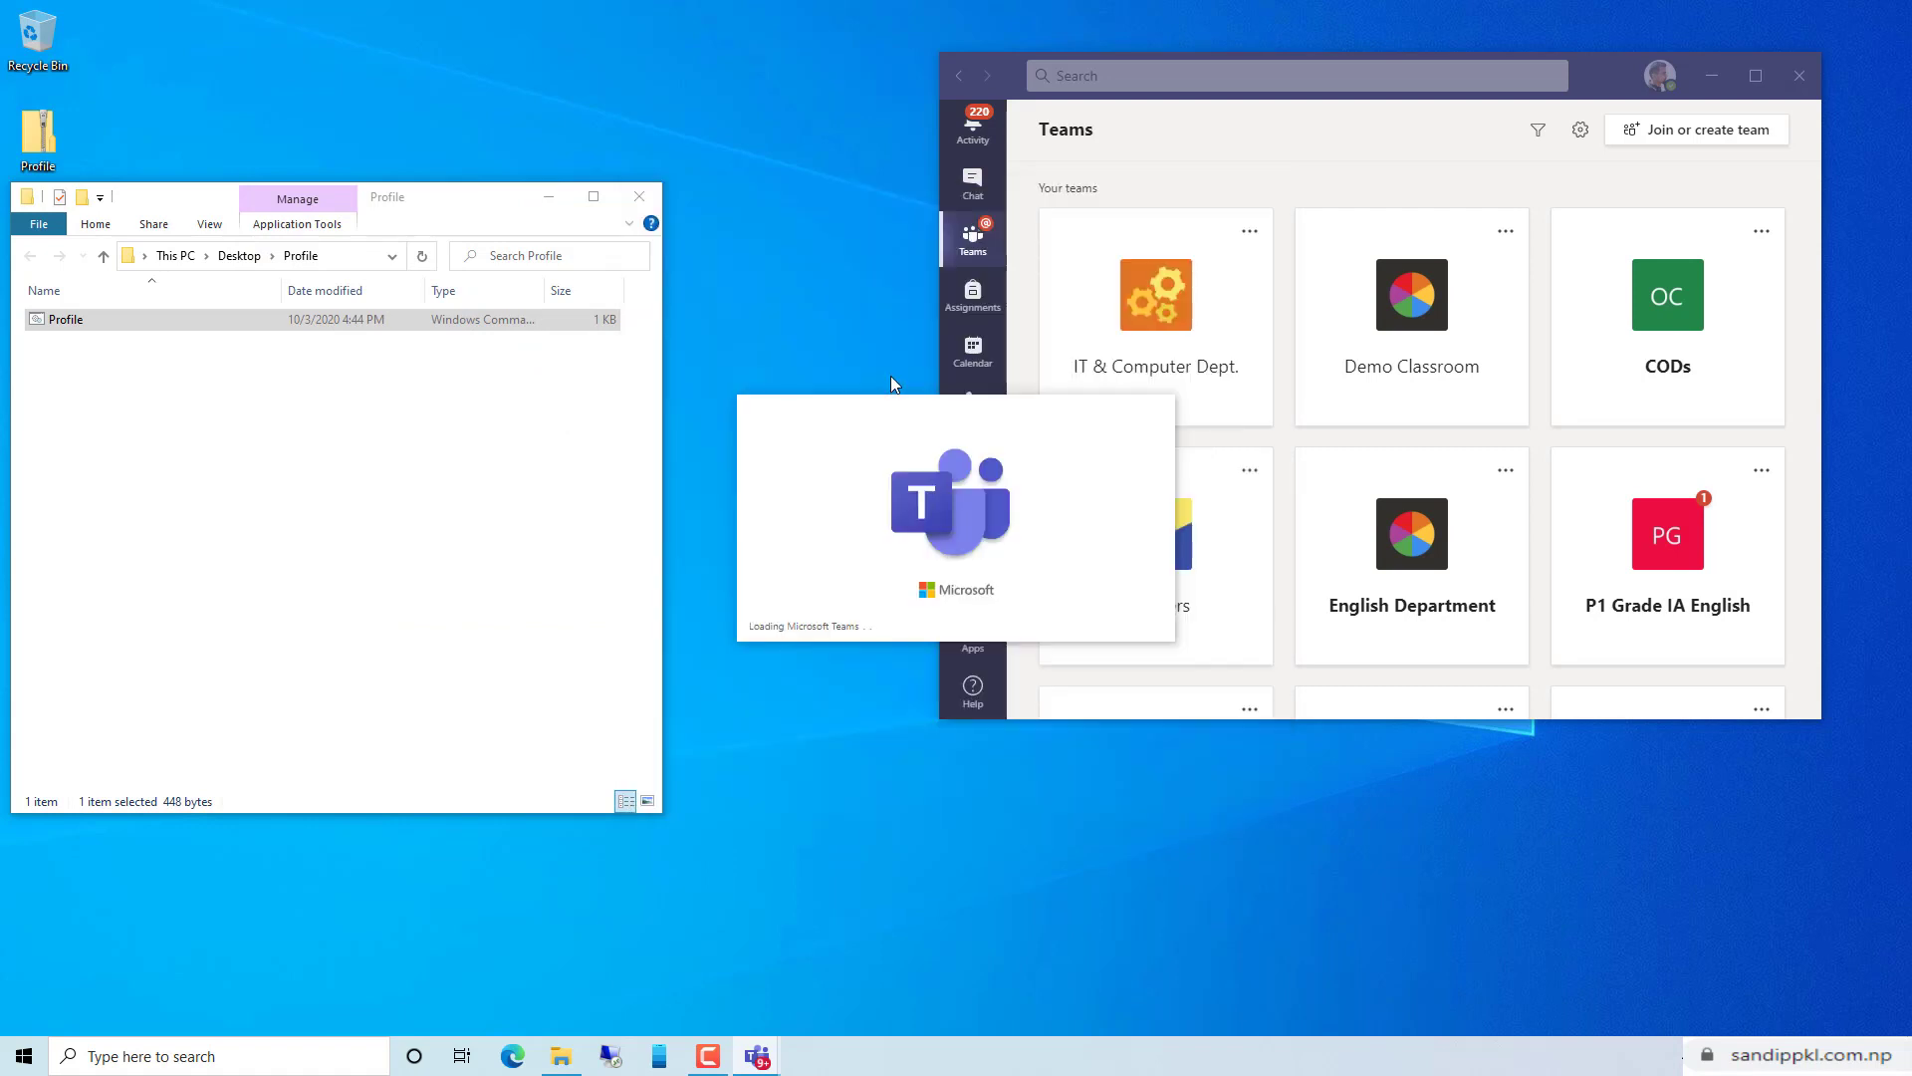